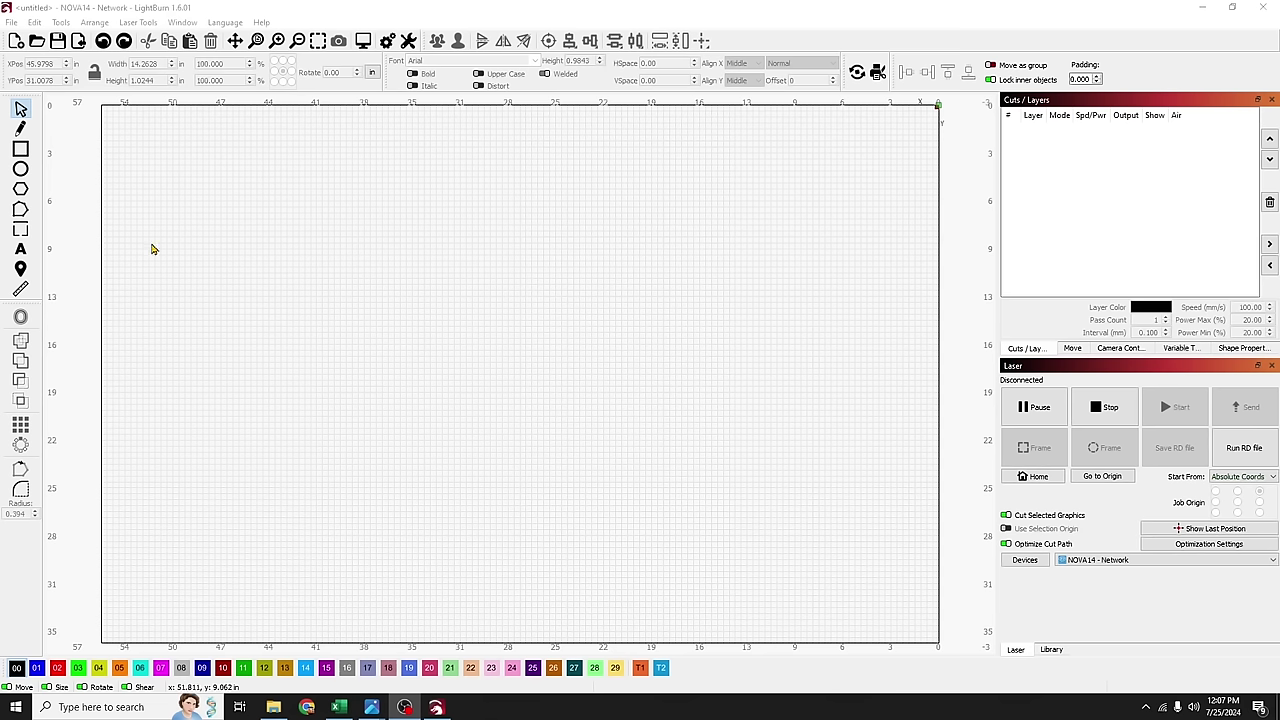
Step: Draw a wide, low rectangle near the lower-left corner of the work area and set its width to 7.75 in
{"action": "left_click", "coordinate": [20, 150]}
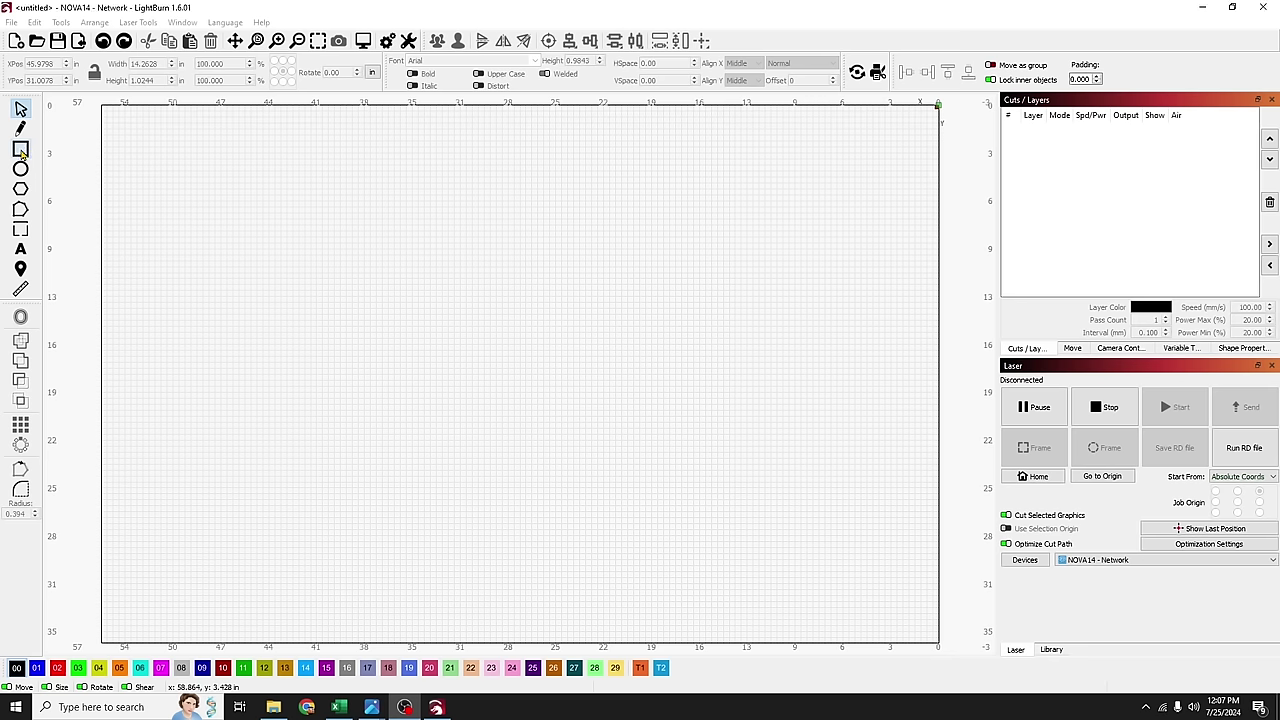
{"action": "left_click_drag", "start_coordinate": [140, 578], "coordinate": [333, 595]}
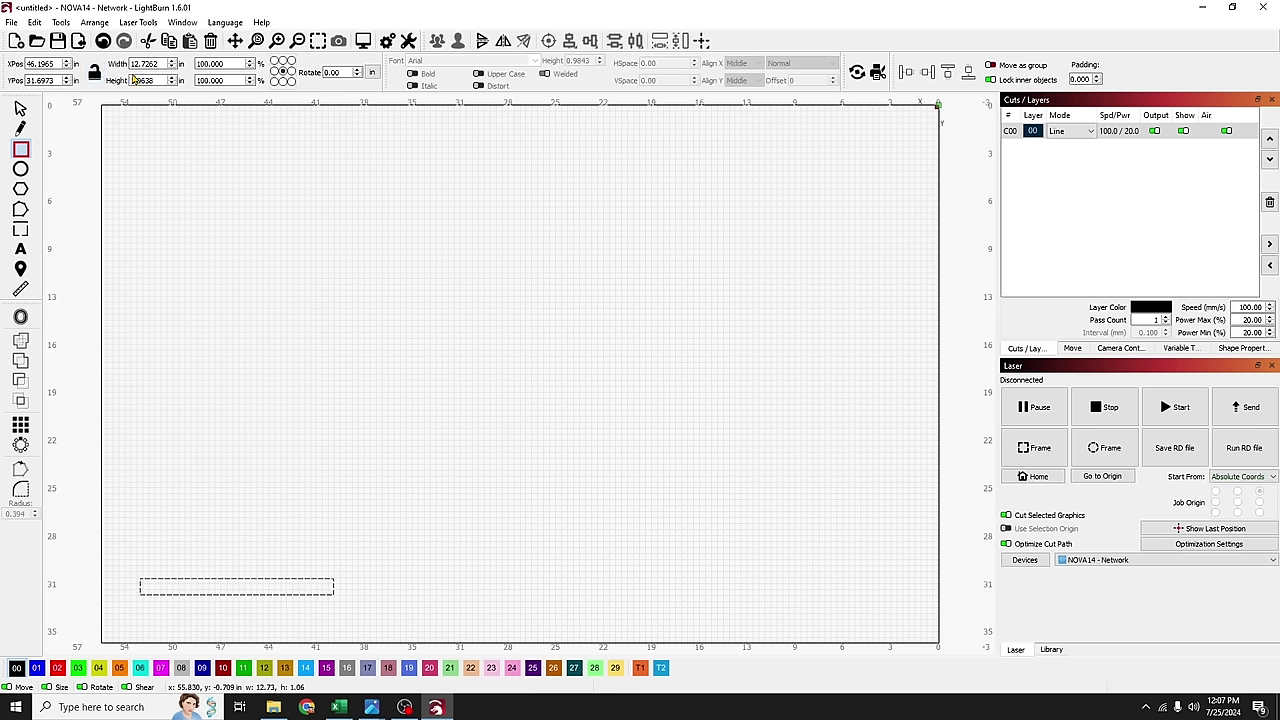
{"action": "double_click", "coordinate": [157, 64]}
{"action": "type", "text": "7.75"}
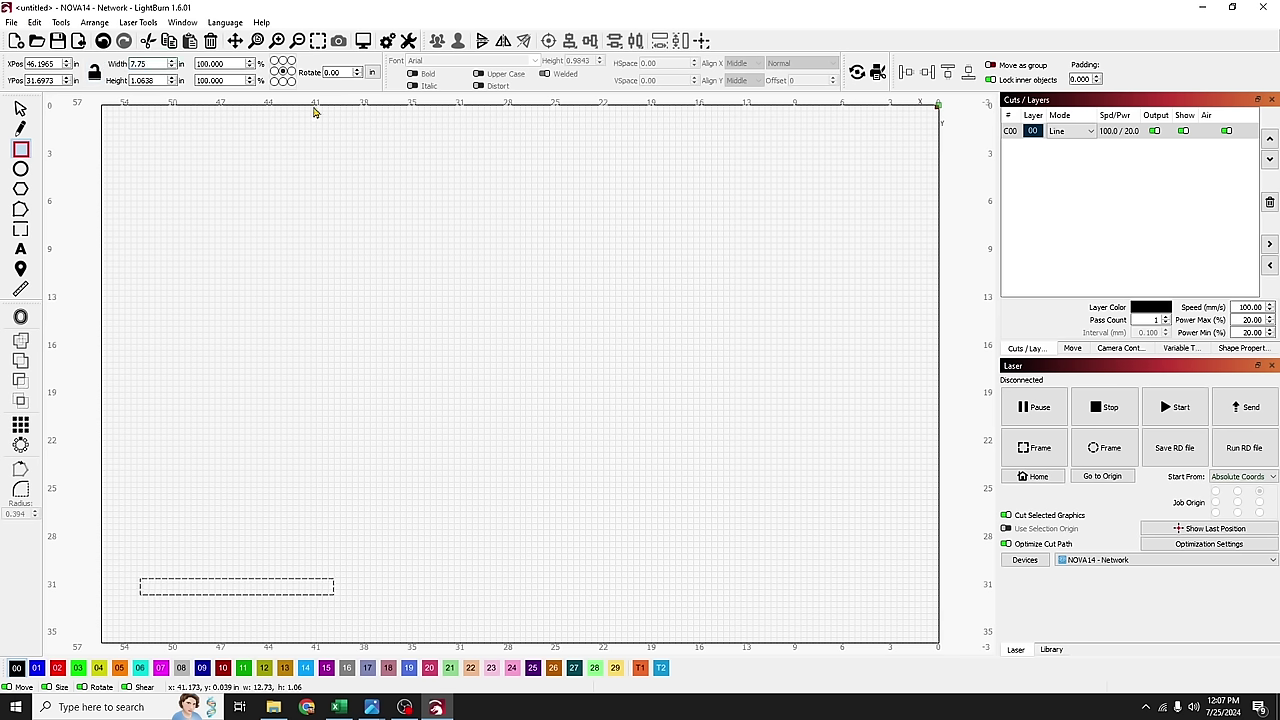
Step: Set the rectangle's height to 0.3 in and assign it to red layer 02
{"action": "left_click", "coordinate": [160, 82]}
{"action": "double_click", "coordinate": [160, 82]}
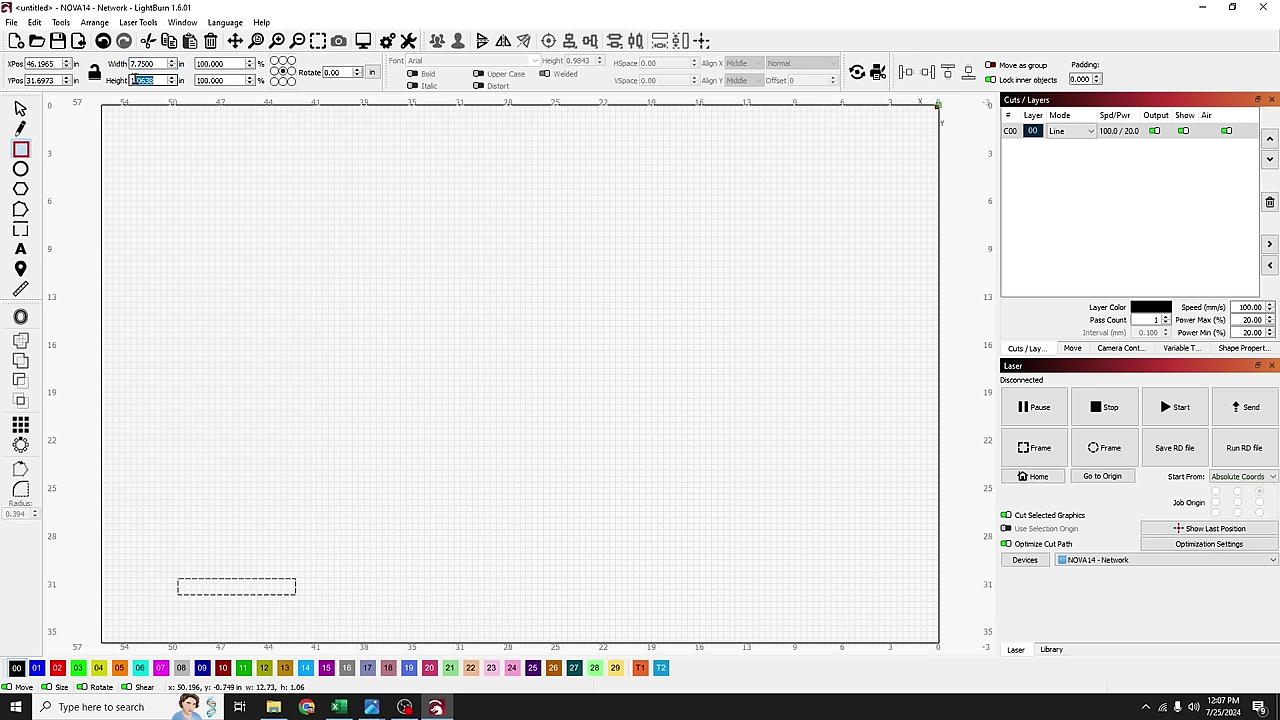
{"action": "type", "text": ".3"}
{"action": "key", "text": "Return"}
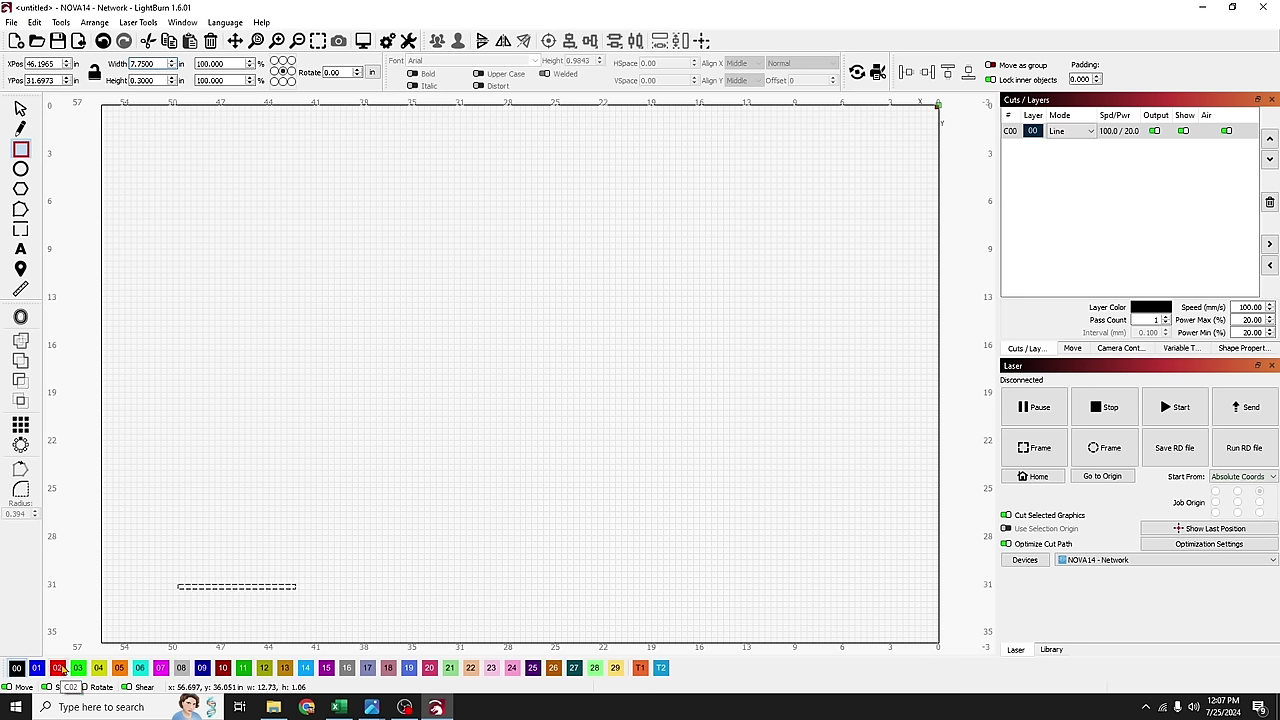
{"action": "left_click", "coordinate": [57, 668]}
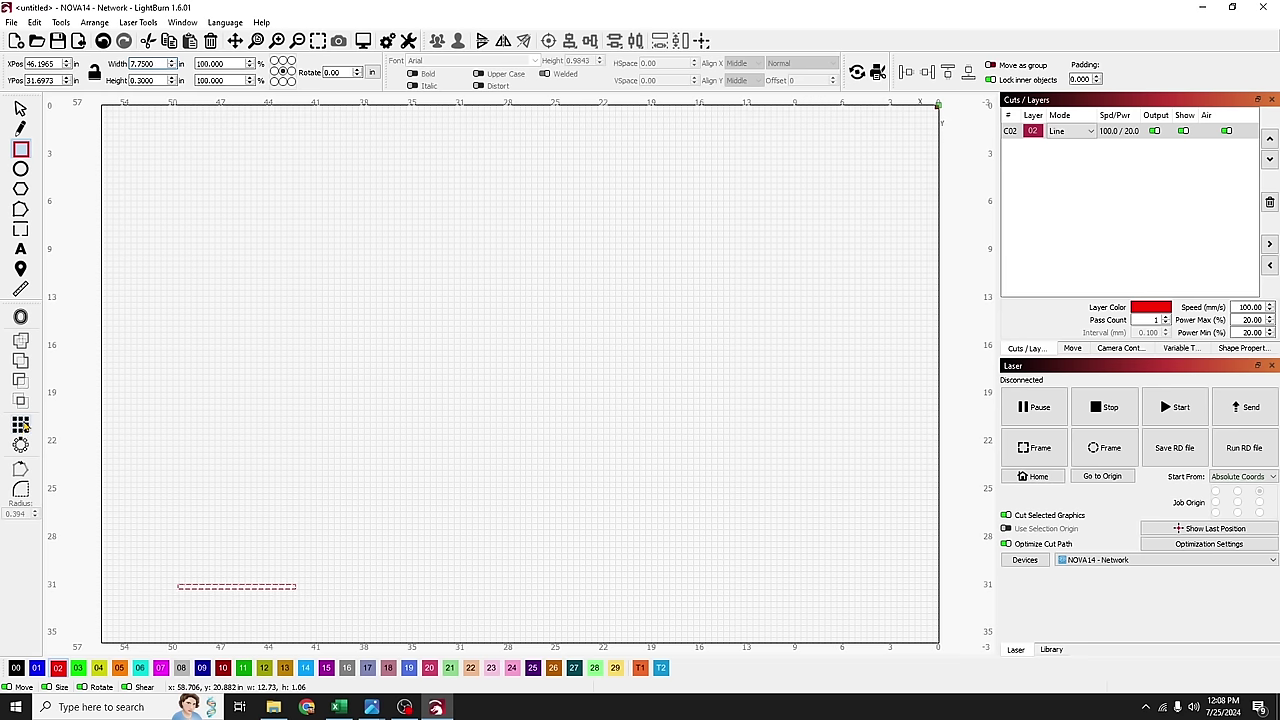
Step: Start a grid array of the rectangle with 3 columns and 12 rows
{"action": "left_click", "coordinate": [20, 424]}
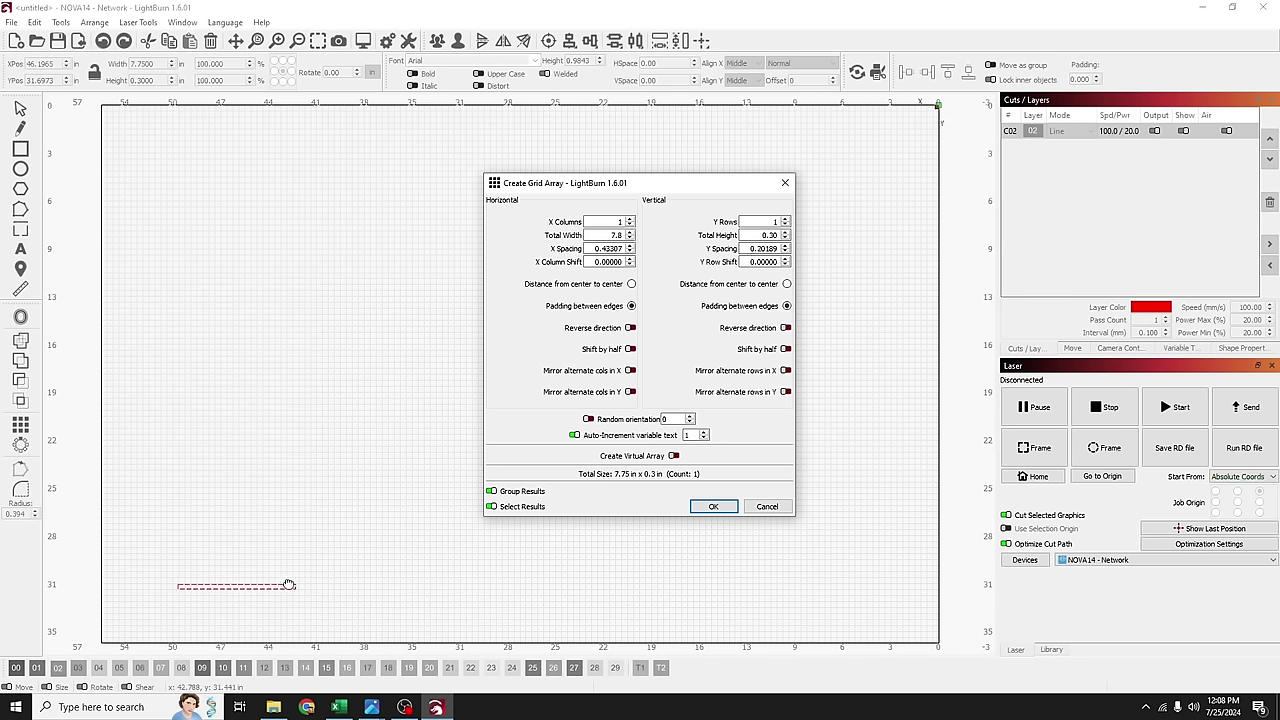
{"action": "left_click", "coordinate": [621, 221]}
{"action": "left_click", "coordinate": [630, 219]}
{"action": "left_click", "coordinate": [630, 219]}
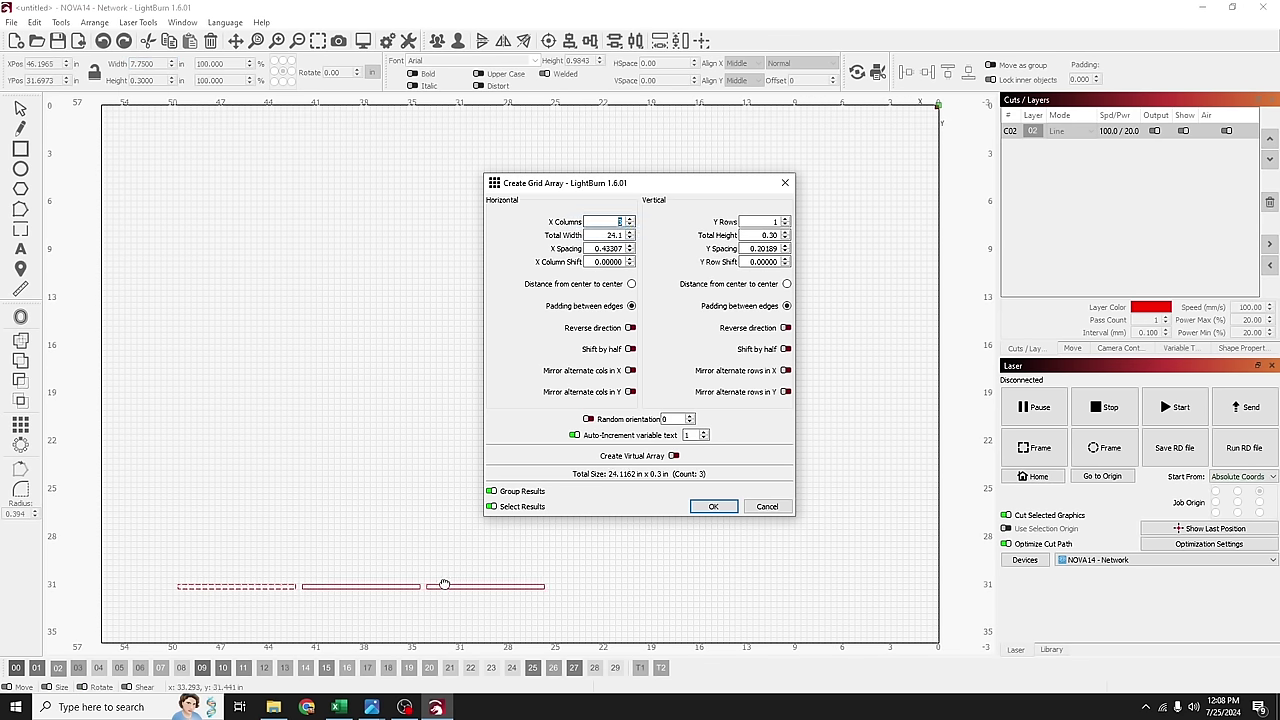
{"action": "double_click", "coordinate": [772, 221]}
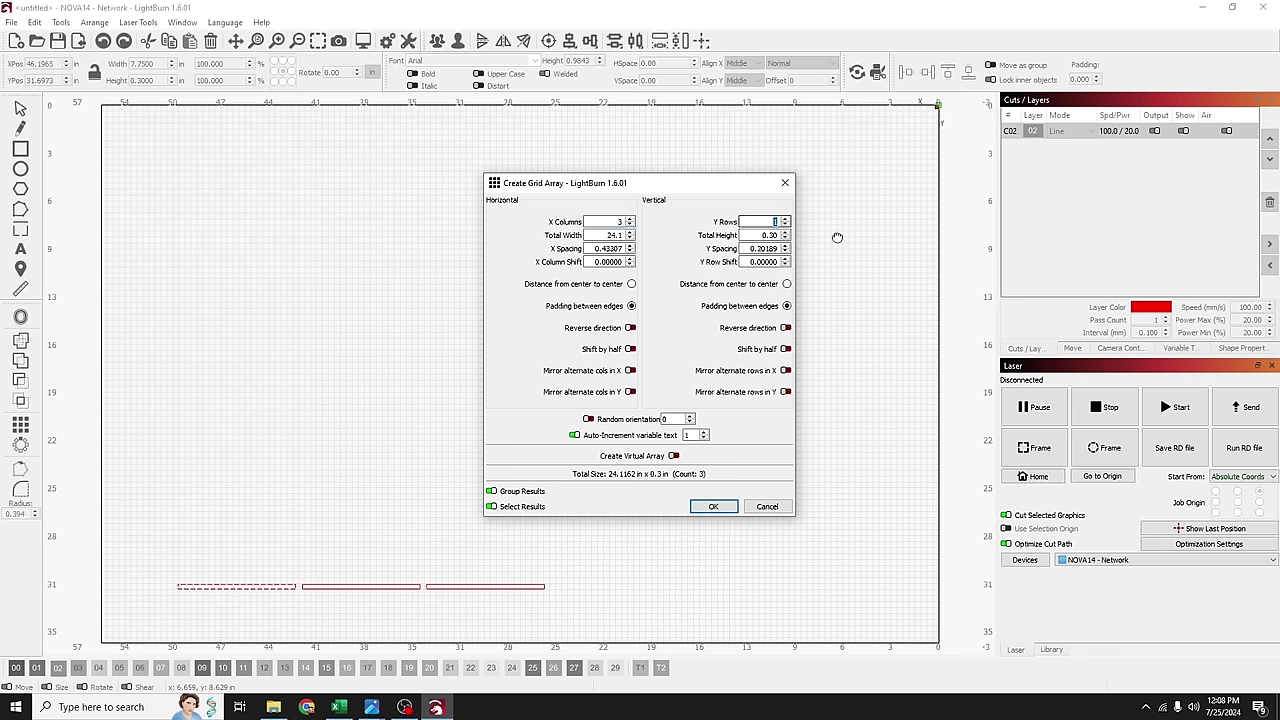
{"action": "type", "text": "21"}
{"action": "key", "text": "BackSpace"}
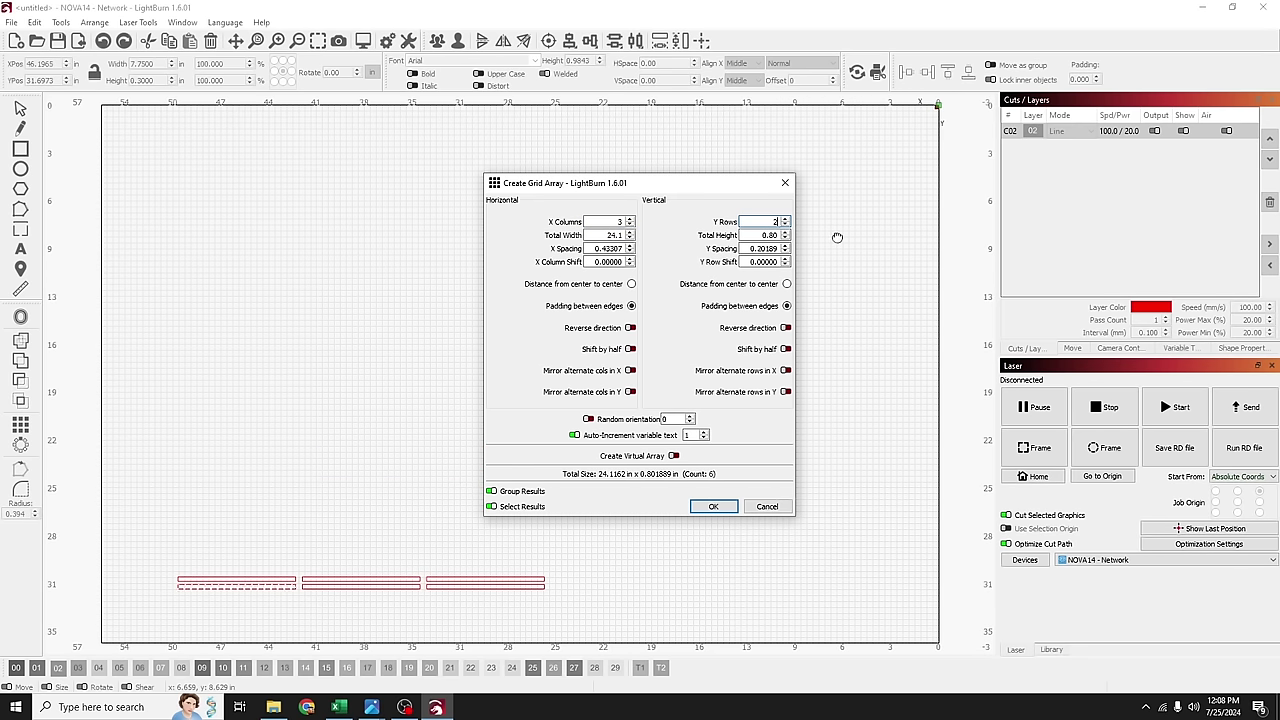
{"action": "type", "text": "12"}
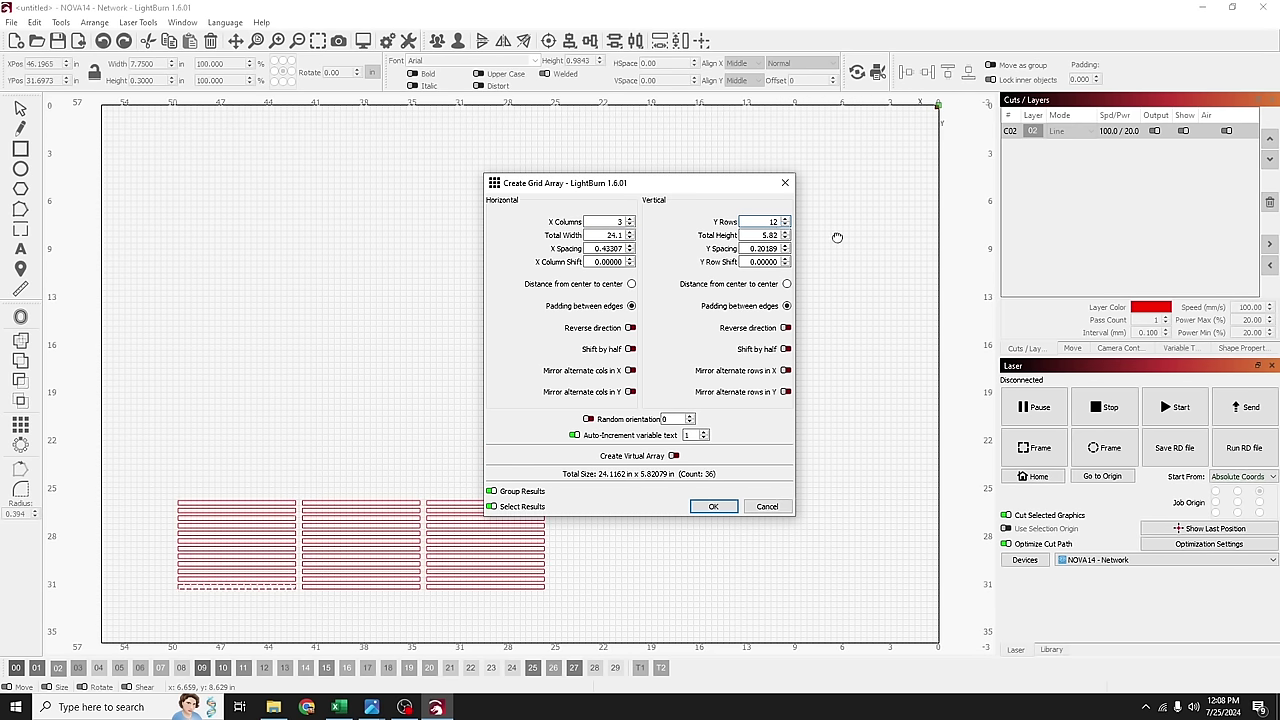
Step: Set the array's X spacing to 0.31496 and Y spacing to 0.16252, and create the grid
{"action": "scroll", "coordinate": [286, 562], "scroll_direction": "up", "scroll_amount": 3}
{"action": "scroll", "coordinate": [286, 562], "scroll_direction": "up", "scroll_amount": 3}
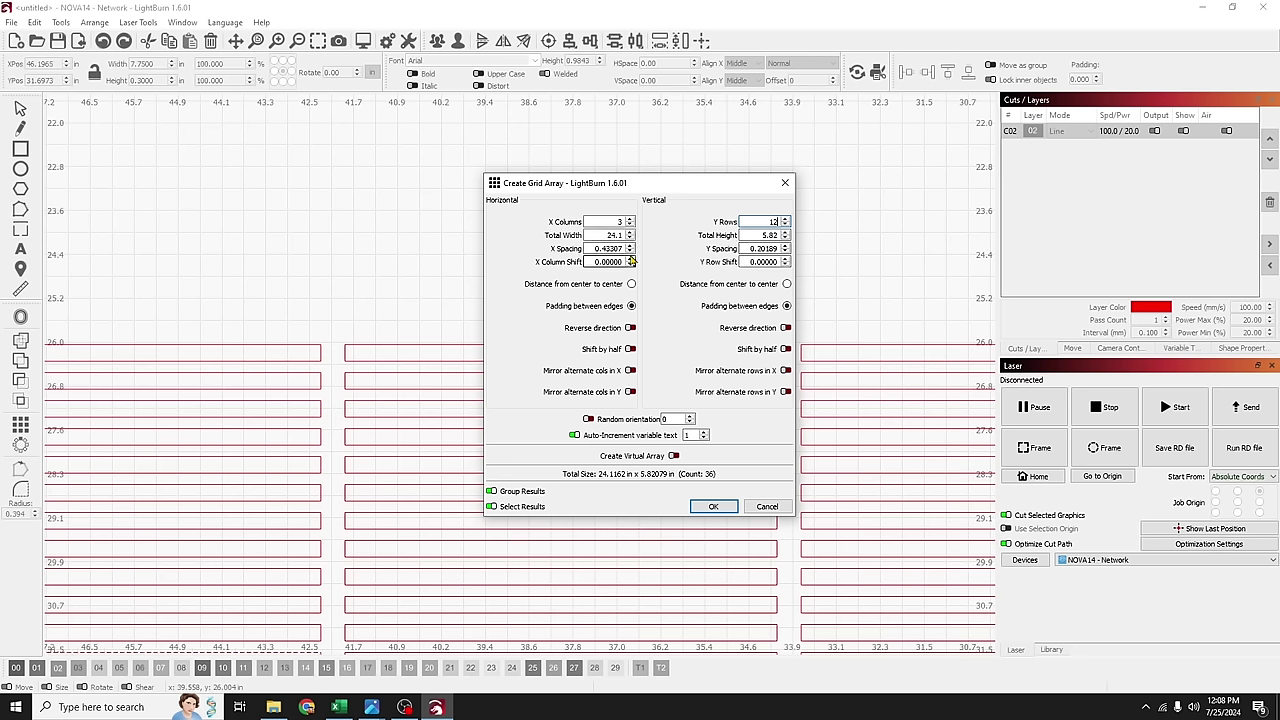
{"action": "scroll", "coordinate": [629, 254], "scroll_direction": "down", "scroll_amount": 3}
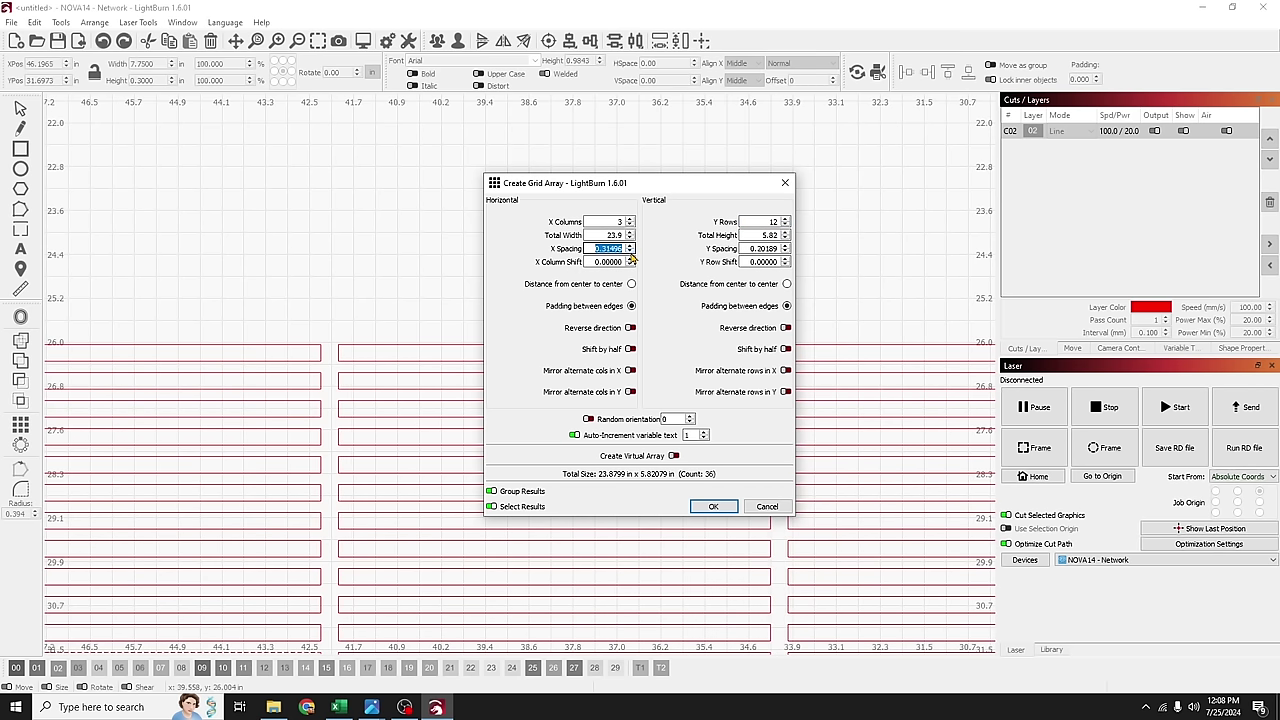
{"action": "scroll", "coordinate": [787, 255], "scroll_direction": "down", "scroll_amount": 1}
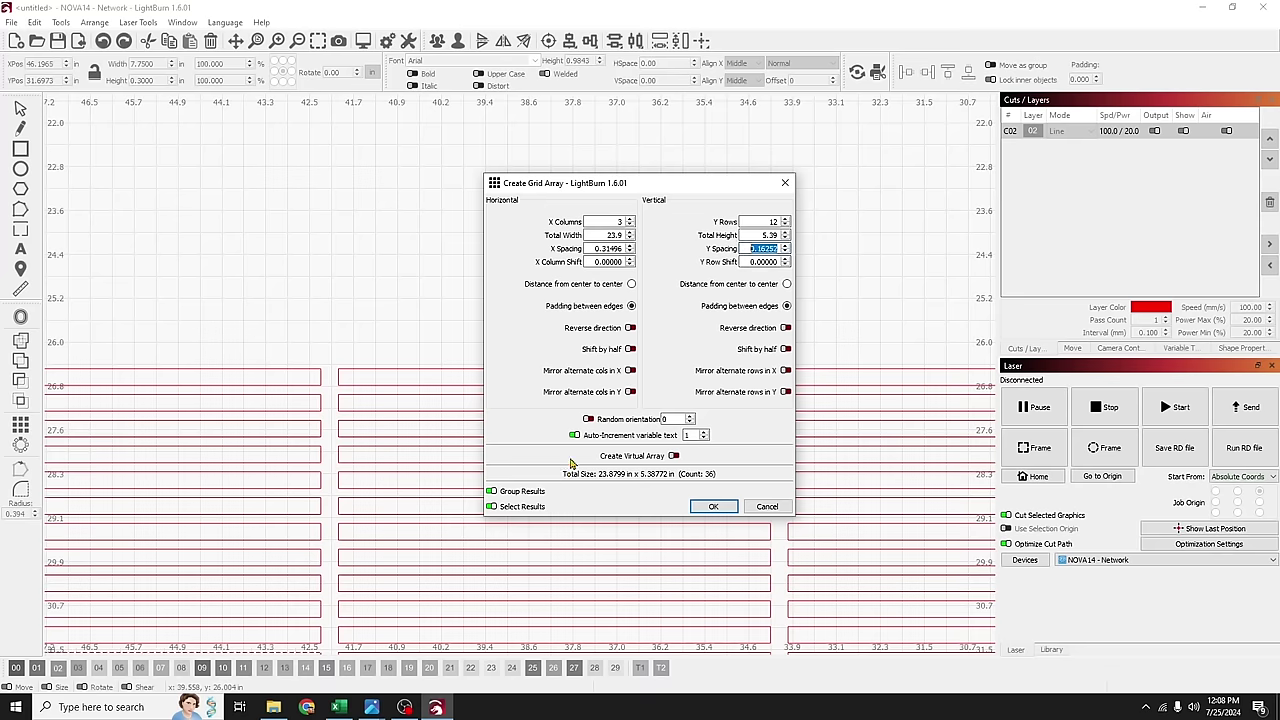
{"action": "left_click", "coordinate": [714, 508]}
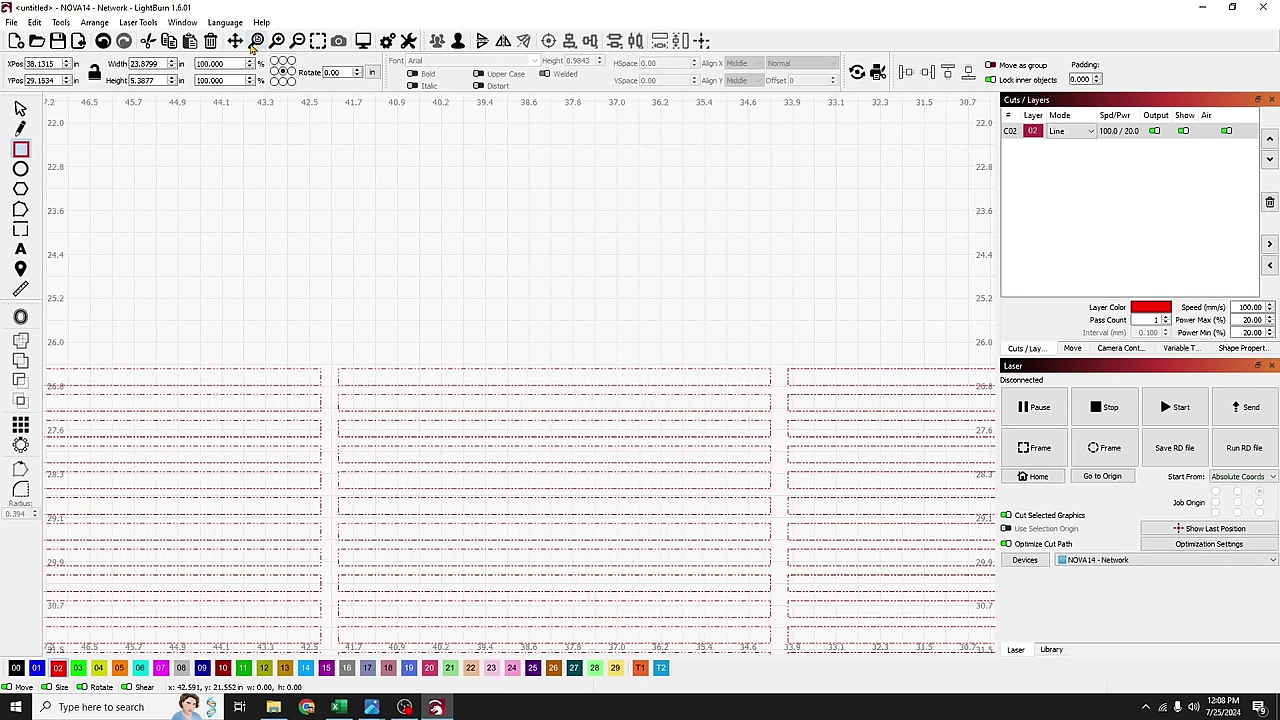
Step: Draw a small circle just above the first column of rectangles and set its size to 0.5 in with proportions locked
{"action": "left_click", "coordinate": [257, 41]}
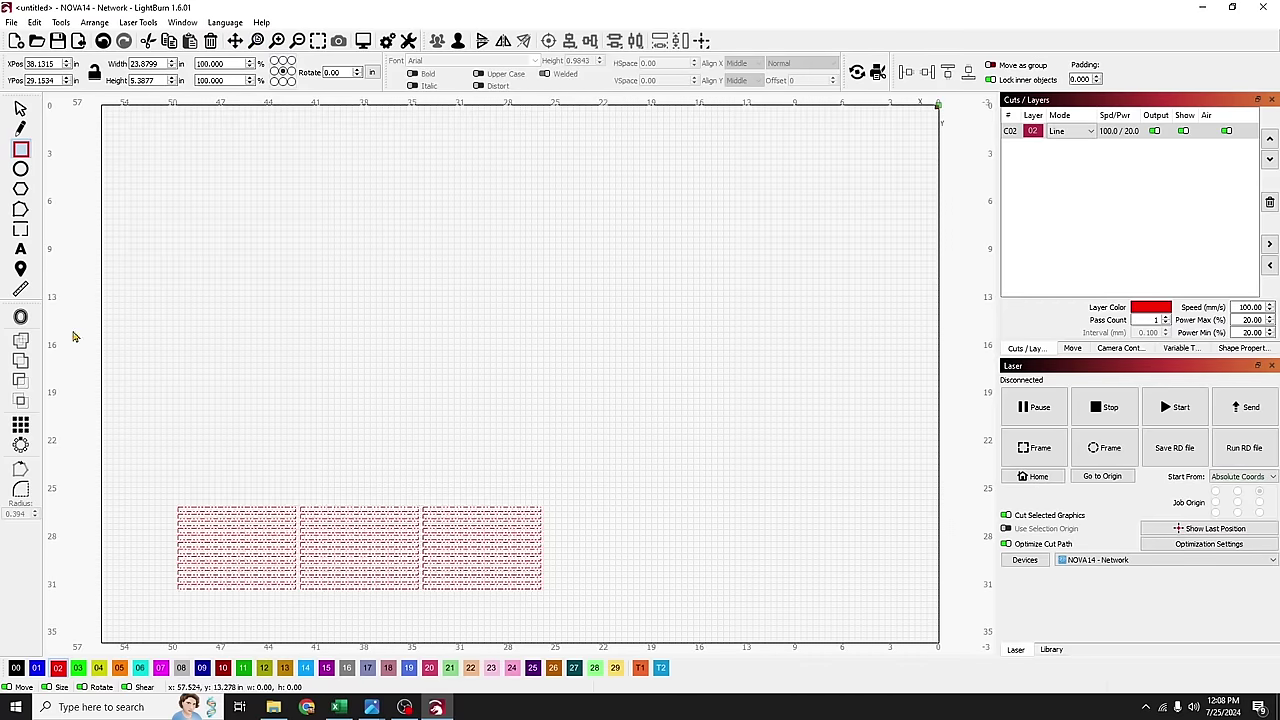
{"action": "left_click", "coordinate": [21, 170]}
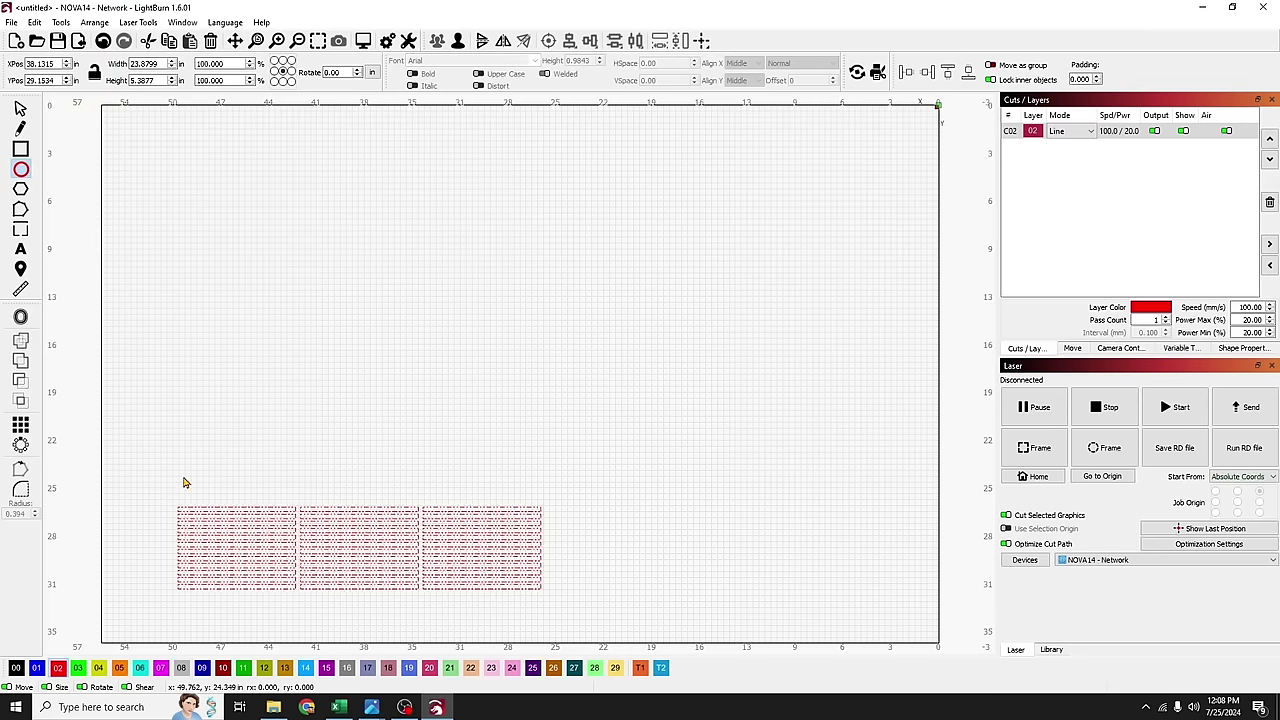
{"action": "scroll", "coordinate": [196, 503], "scroll_direction": "up", "scroll_amount": 6}
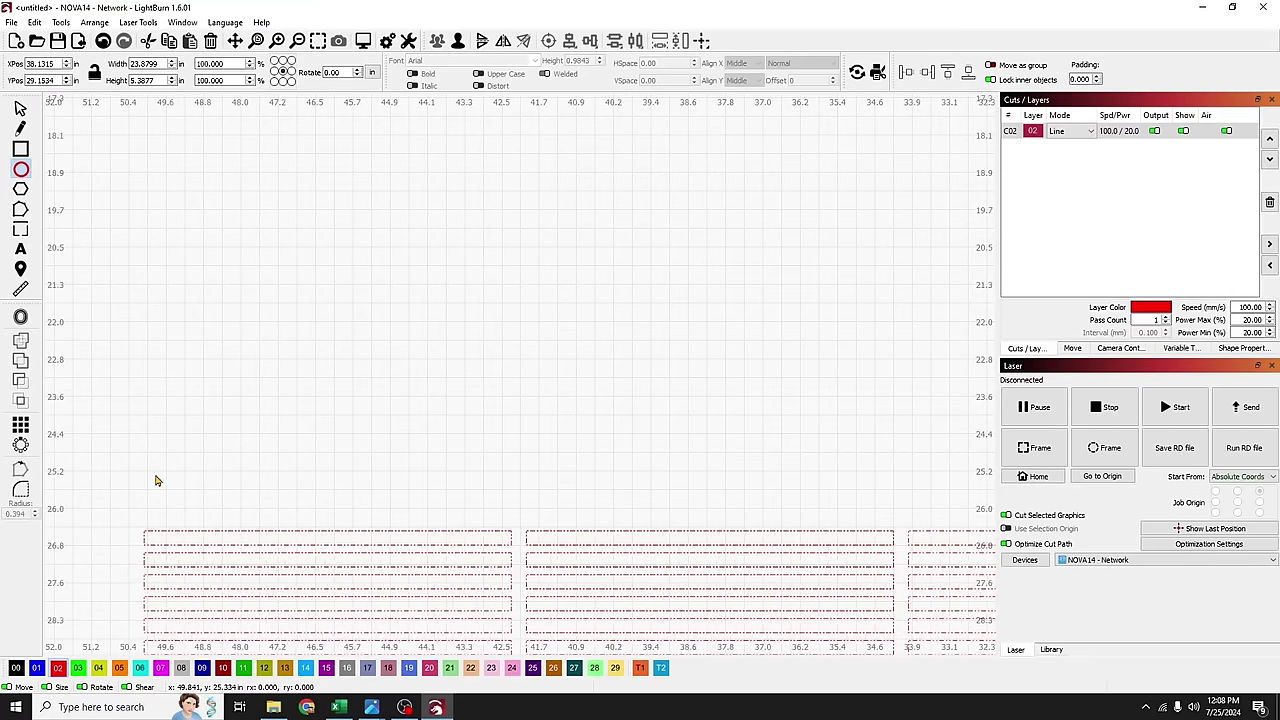
{"action": "left_click_drag", "start_coordinate": [153, 476], "coordinate": [186, 516]}
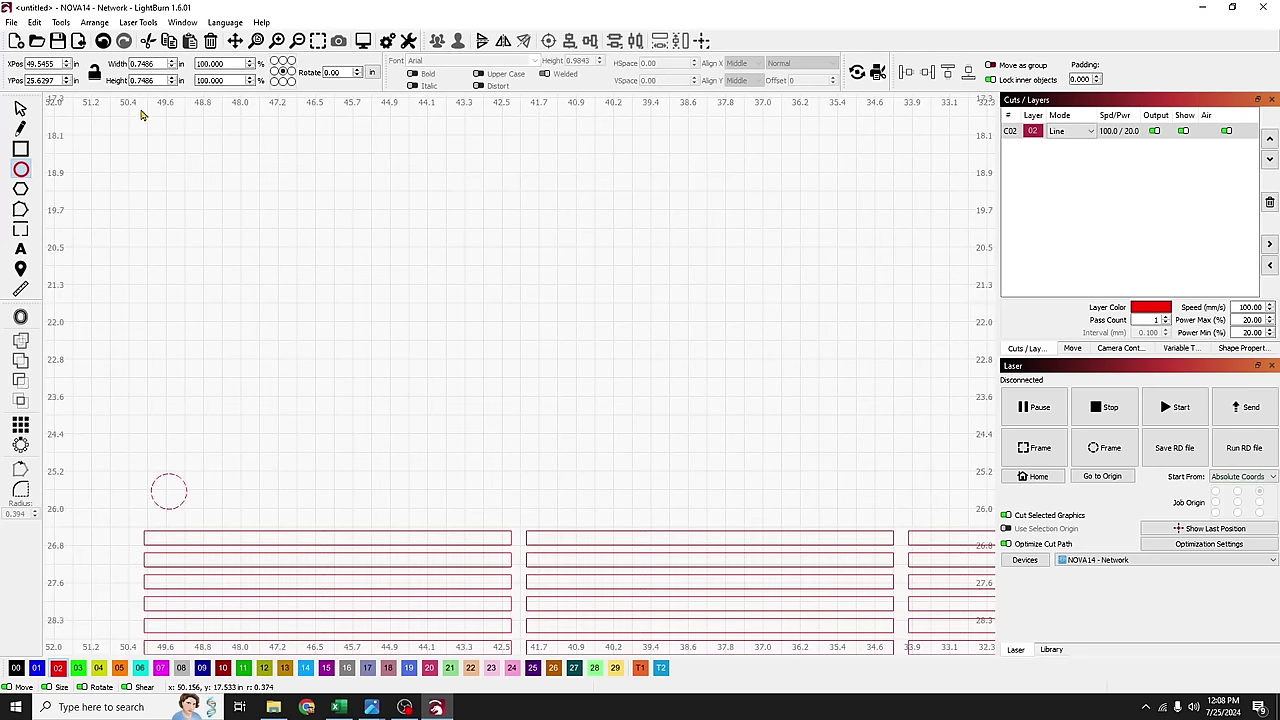
{"action": "left_click", "coordinate": [95, 76]}
{"action": "double_click", "coordinate": [148, 64]}
{"action": "type", "text": "0.5"}
{"action": "key", "text": "Return"}
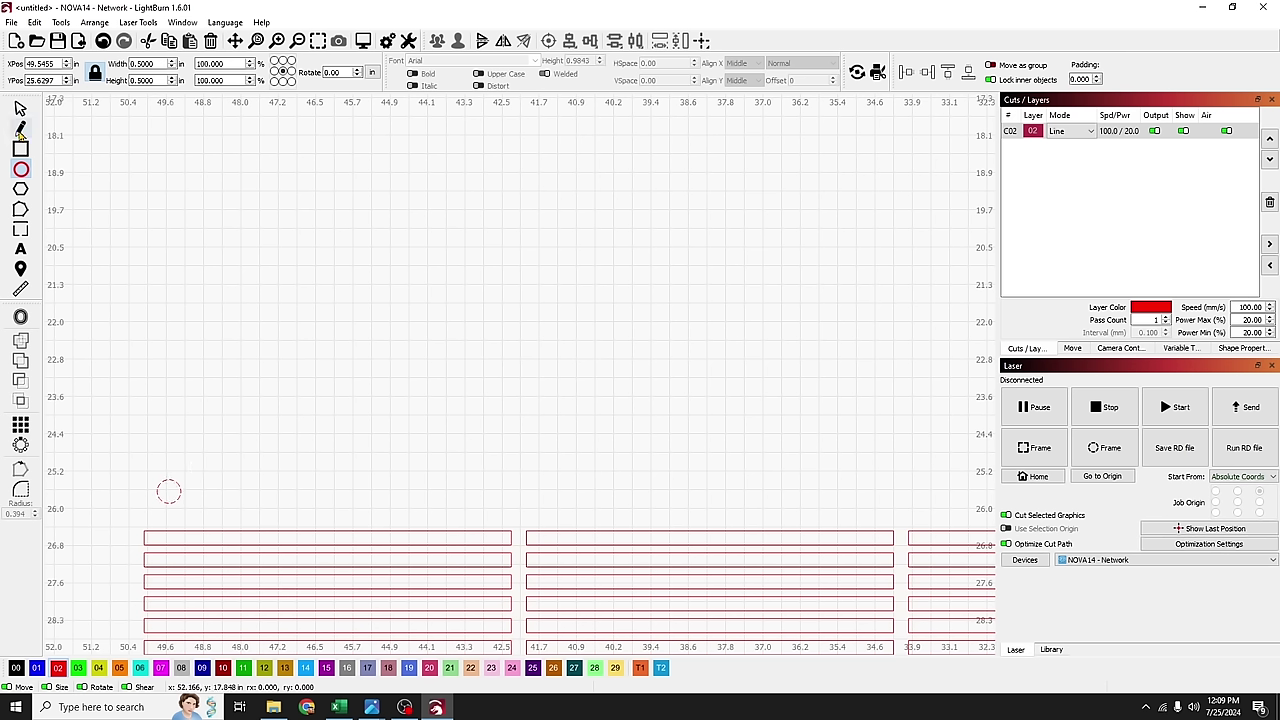
Step: Draw a vertical line about 0.87 in long through the middle of the circle
{"action": "left_click", "coordinate": [21, 129]}
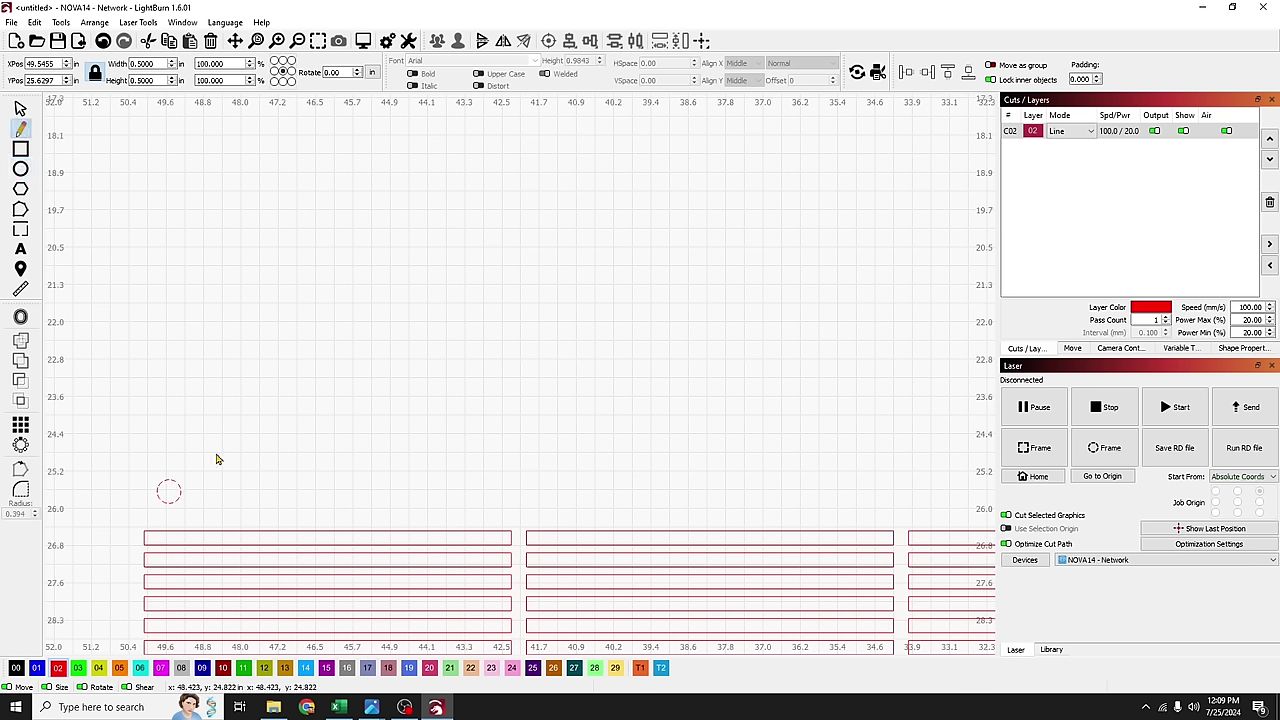
{"action": "left_click", "coordinate": [168, 474]}
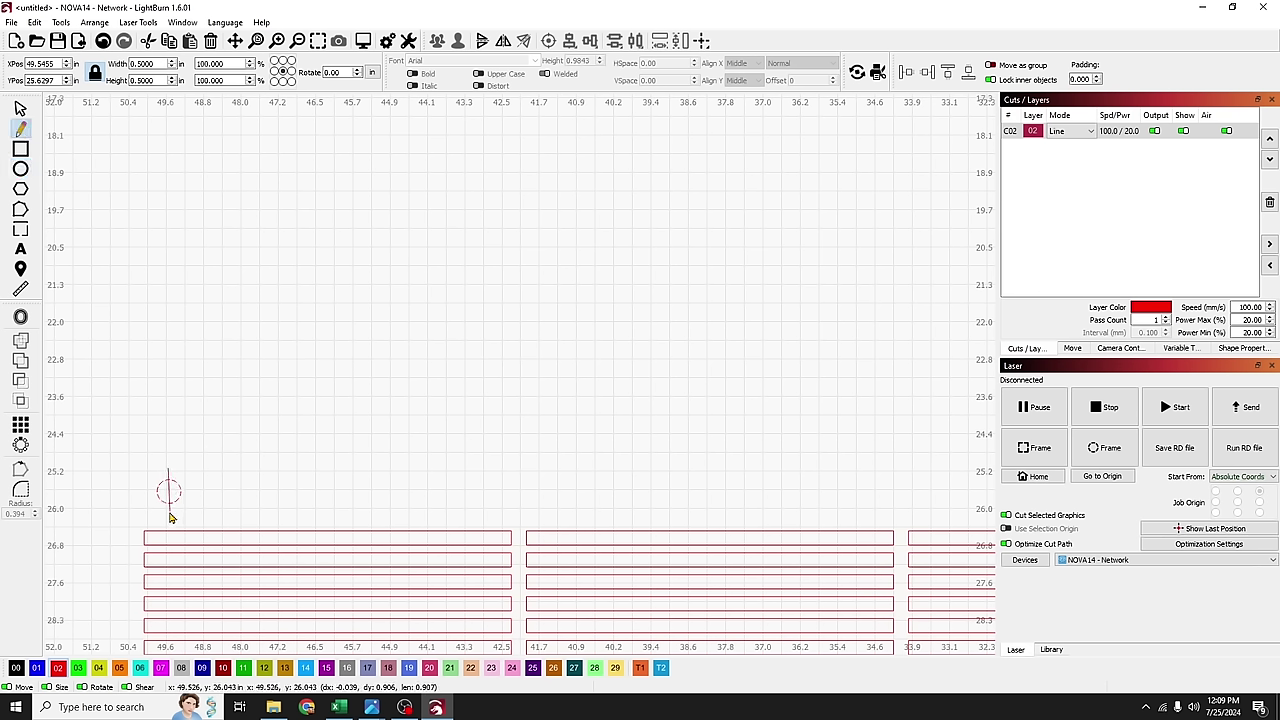
{"action": "left_click", "coordinate": [168, 512]}
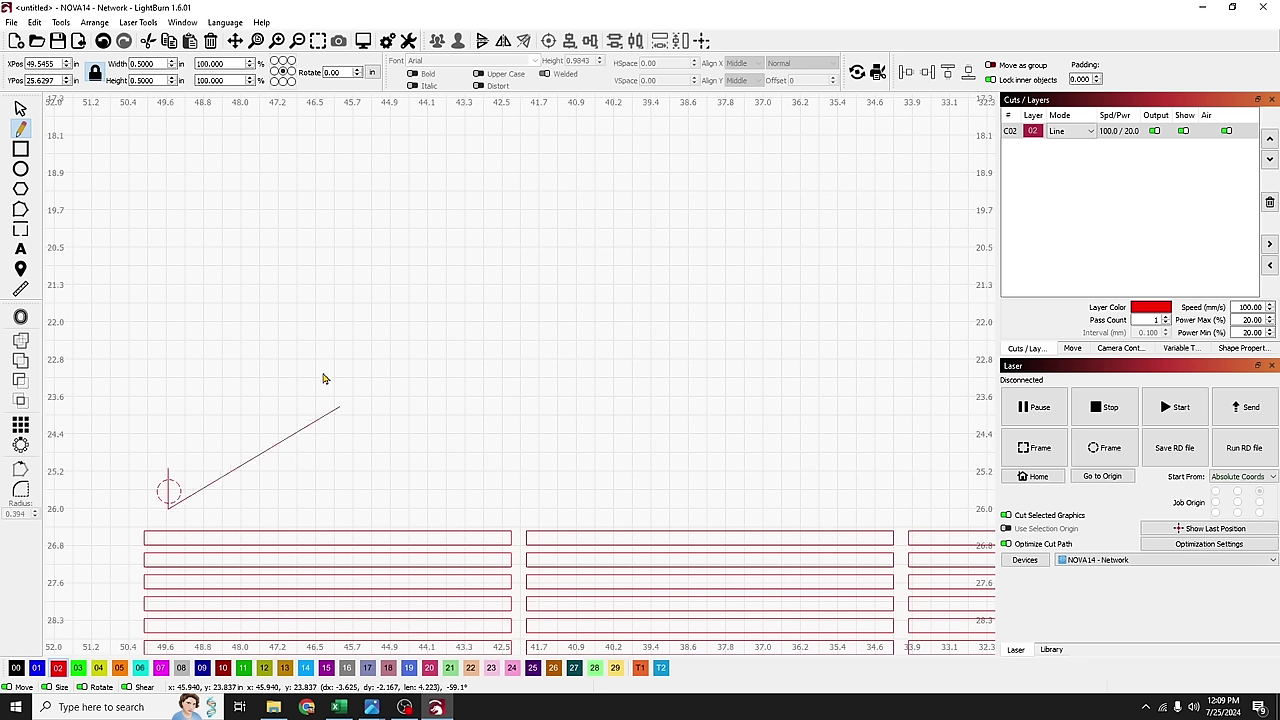
{"action": "right_click", "coordinate": [246, 462]}
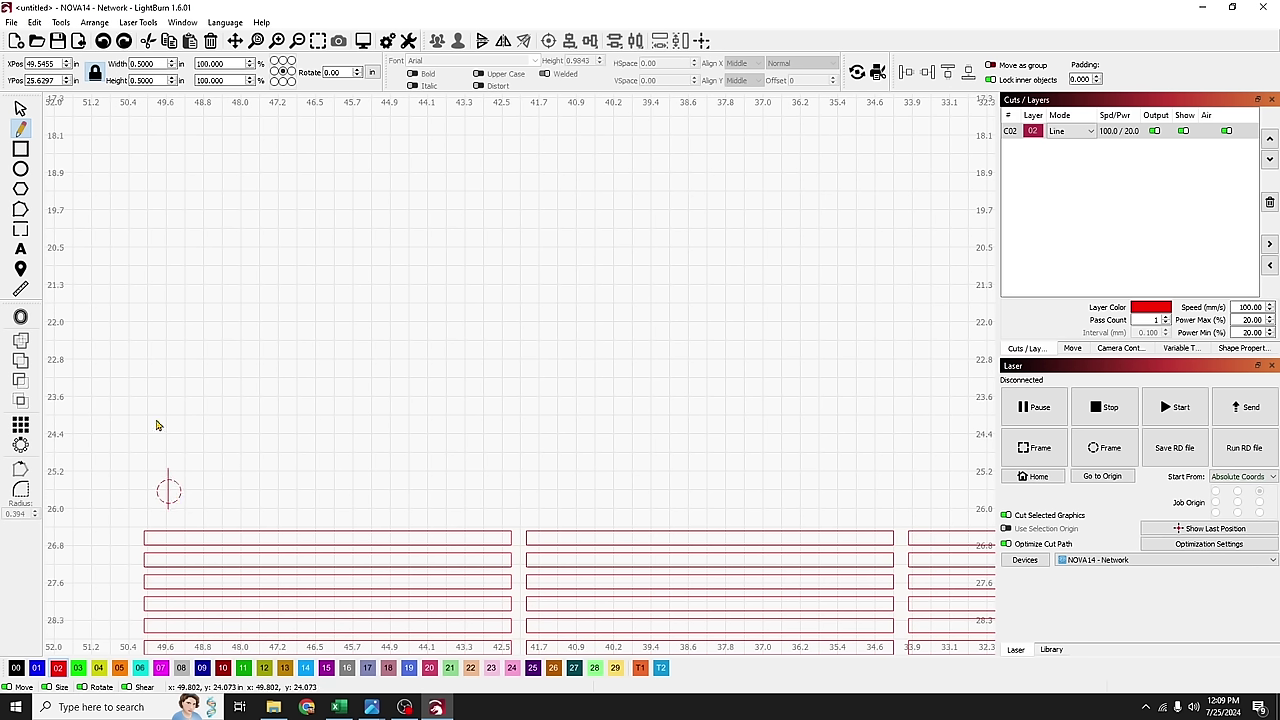
Step: Set the vertical line's length to 0.75 in and add a copy of it rotated 90 degrees to form a cross
{"action": "left_click", "coordinate": [20, 108]}
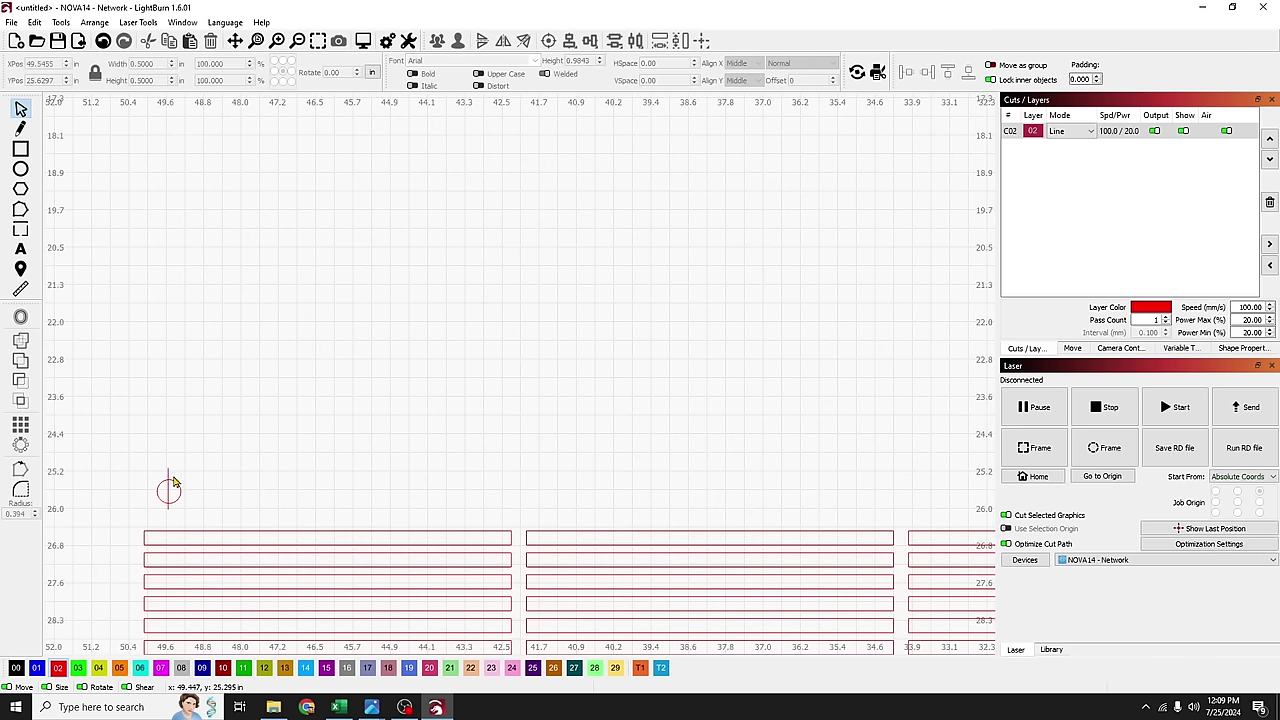
{"action": "left_click", "coordinate": [168, 474]}
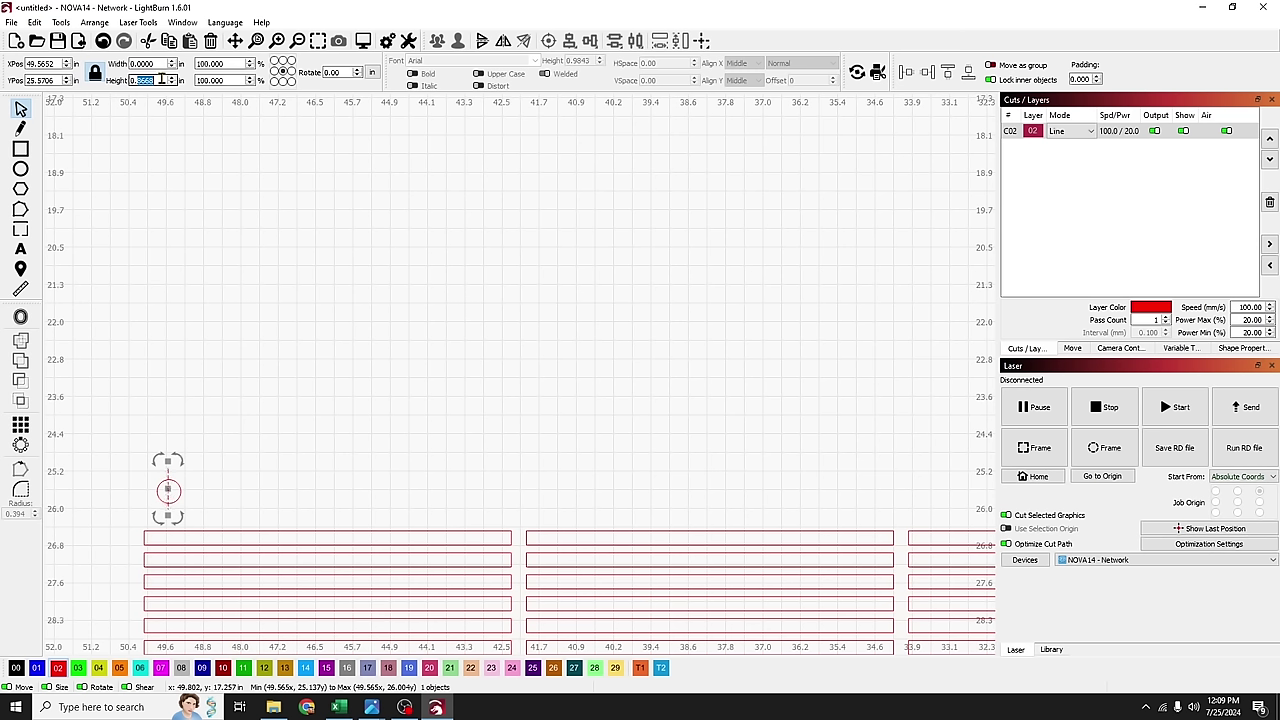
{"action": "key", "text": "Return"}
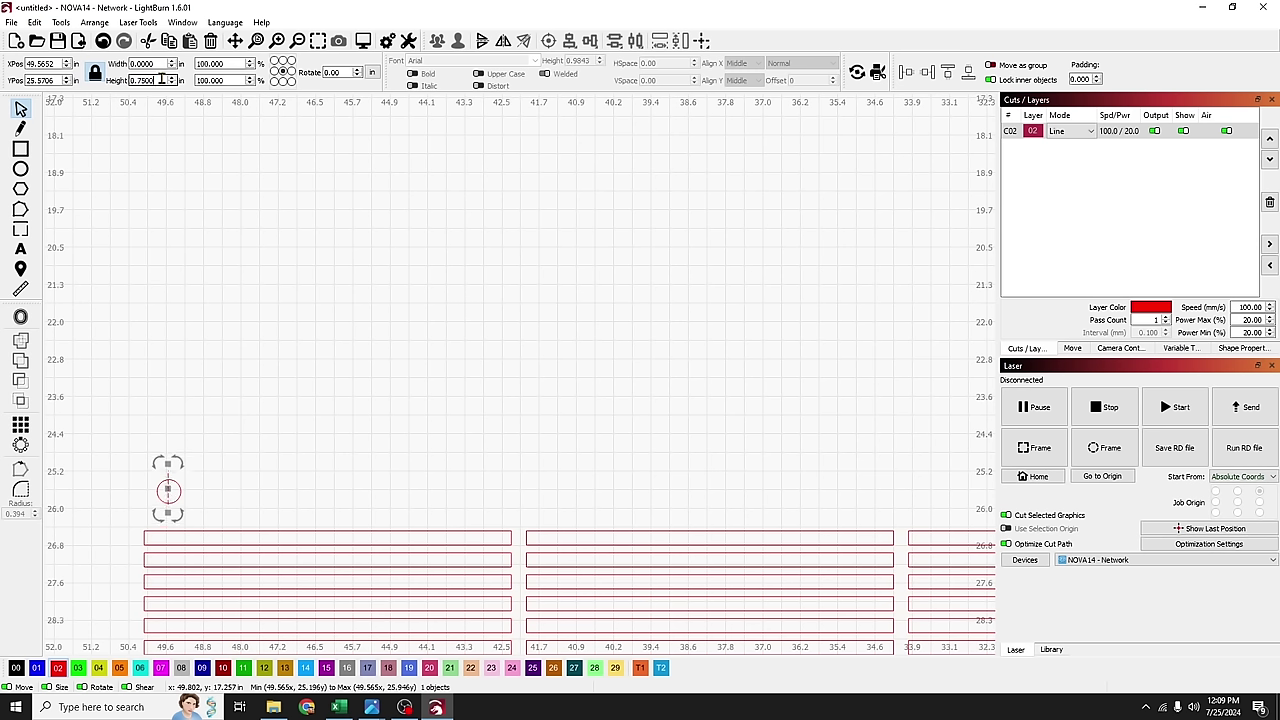
{"action": "left_click", "coordinate": [182, 462]}
{"action": "left_click_drag", "start_coordinate": [182, 462], "coordinate": [197, 504]}
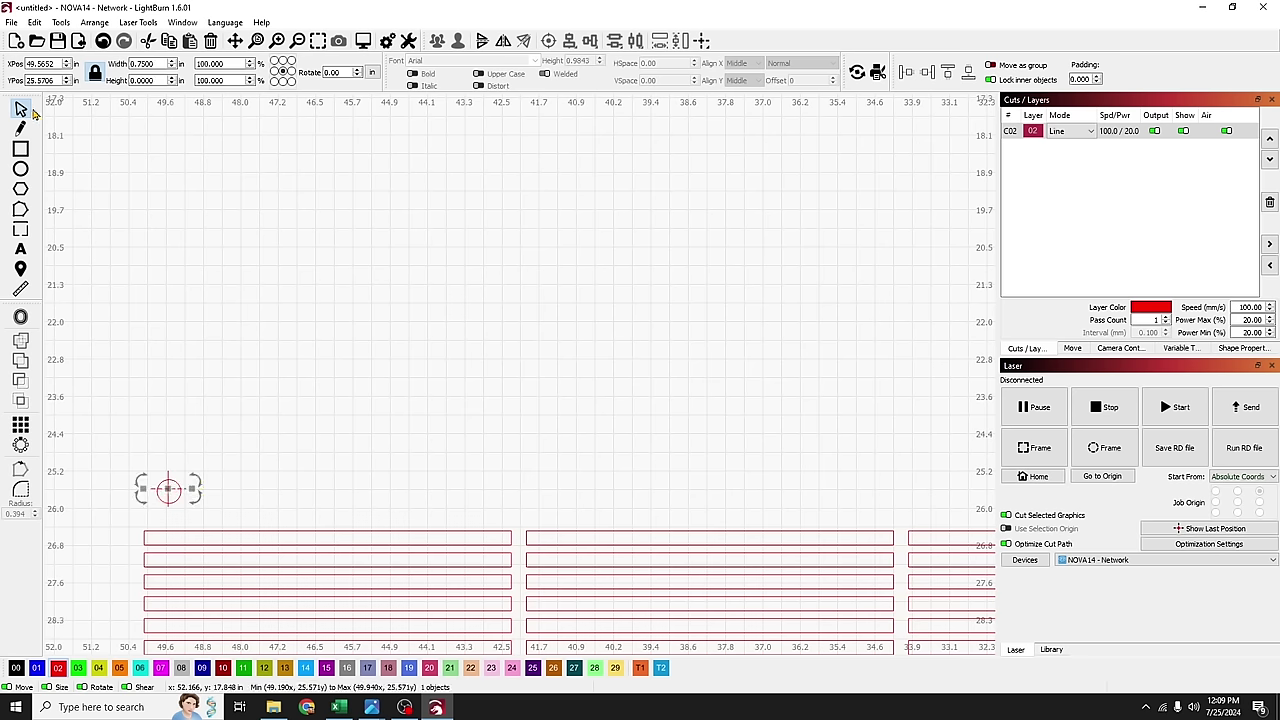
Step: Align the circle and both crossing lines on their common centre and group them as one registration mark
{"action": "left_click", "coordinate": [213, 462]}
{"action": "left_click_drag", "start_coordinate": [221, 513], "coordinate": [134, 457]}
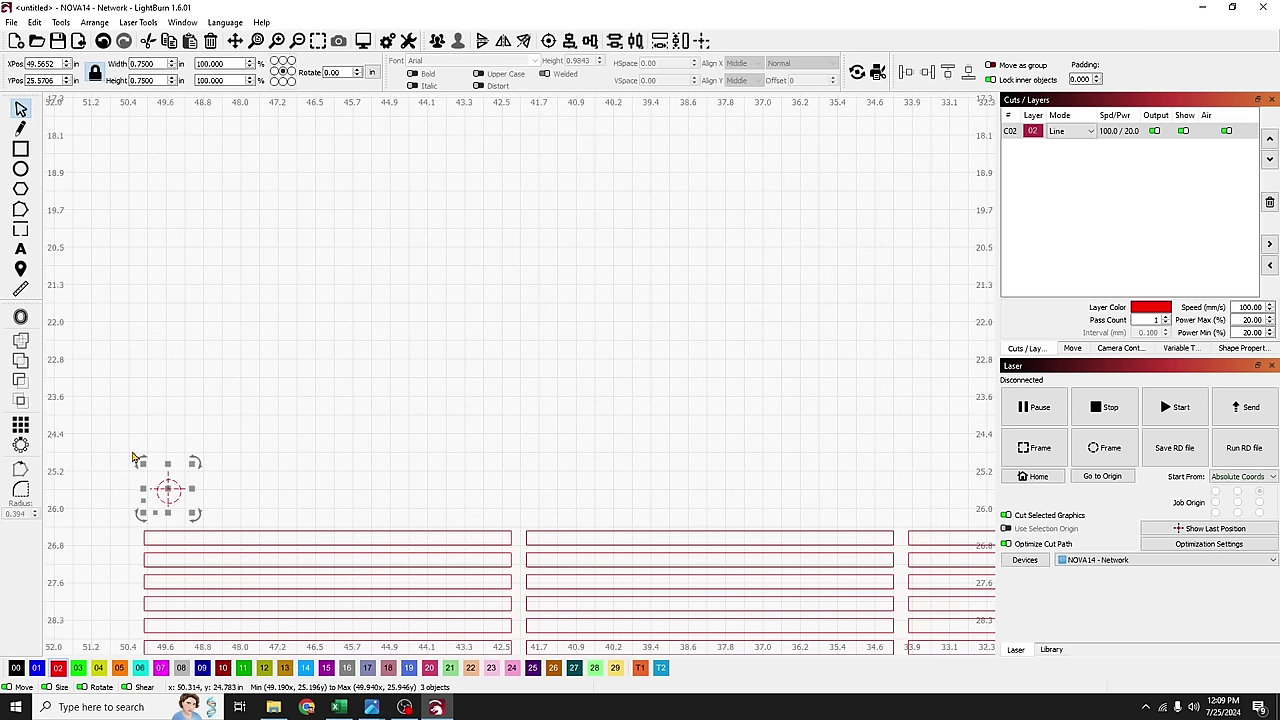
{"action": "left_click", "coordinate": [548, 42]}
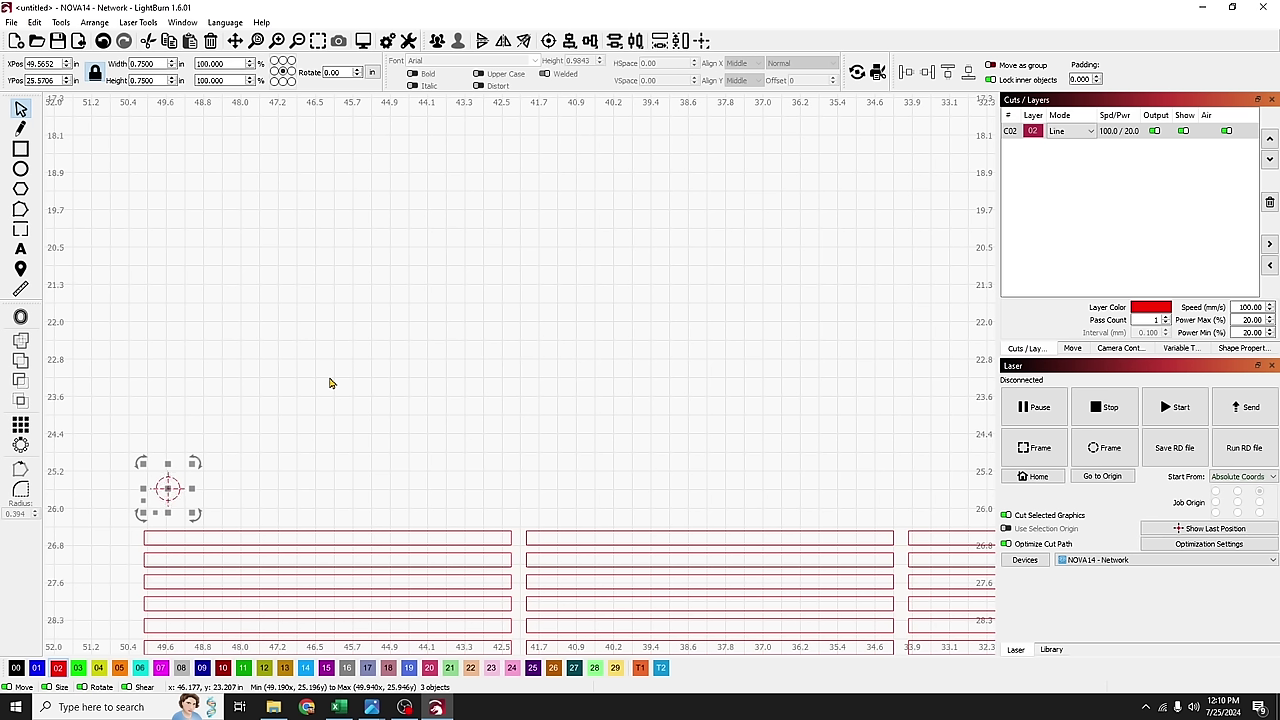
{"action": "key", "text": "ctrl+g"}
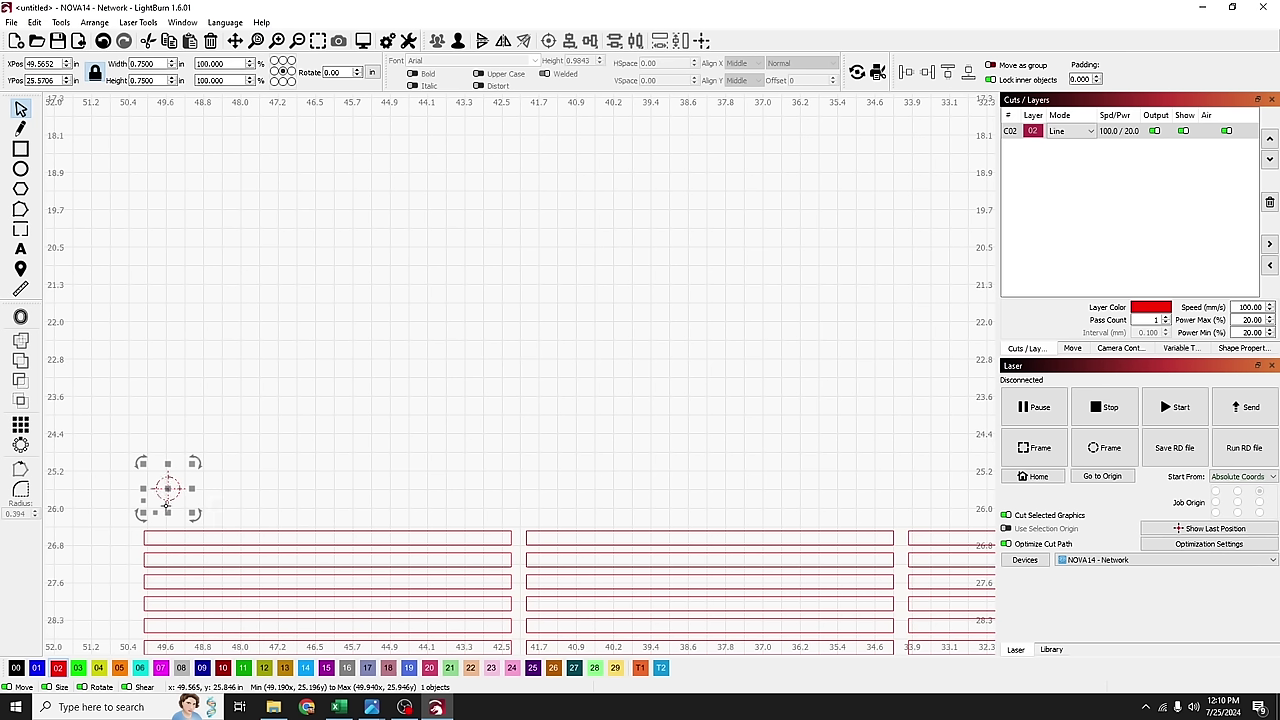
Step: Assign the grouped crosshair mark to green layer 03
{"action": "left_click", "coordinate": [79, 668]}
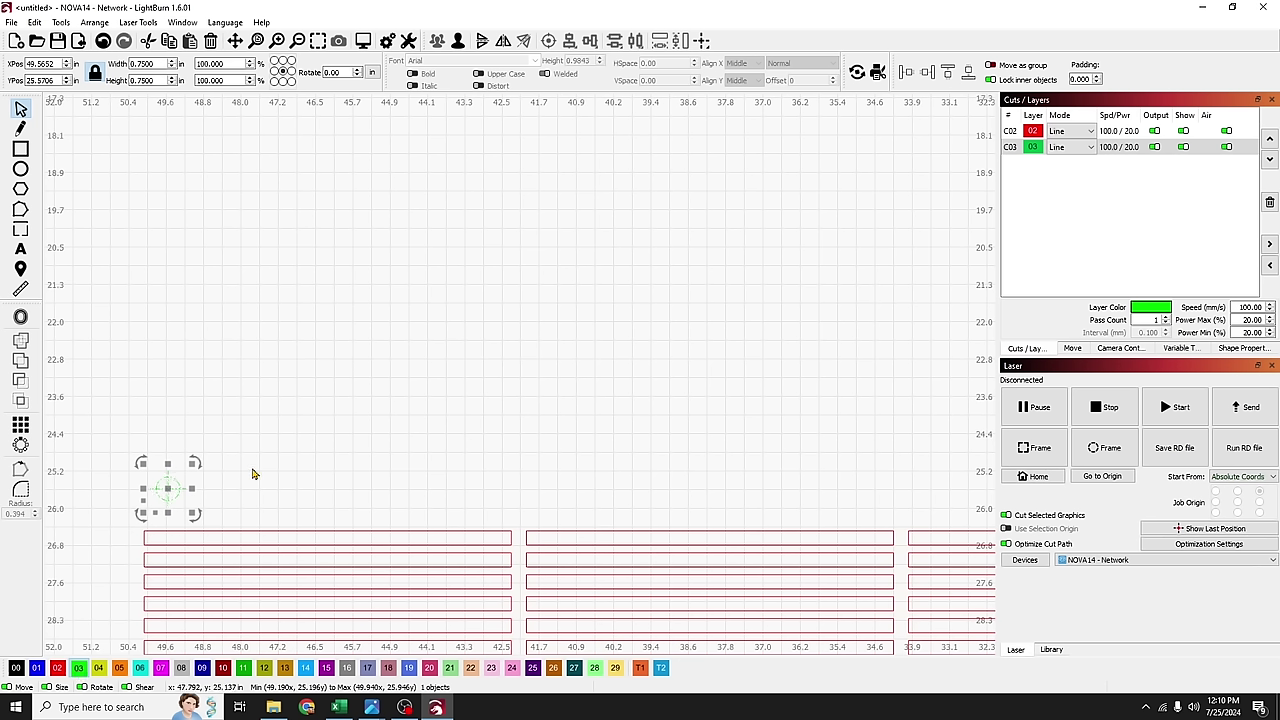
{"action": "scroll", "coordinate": [463, 463], "scroll_direction": "down", "scroll_amount": 5}
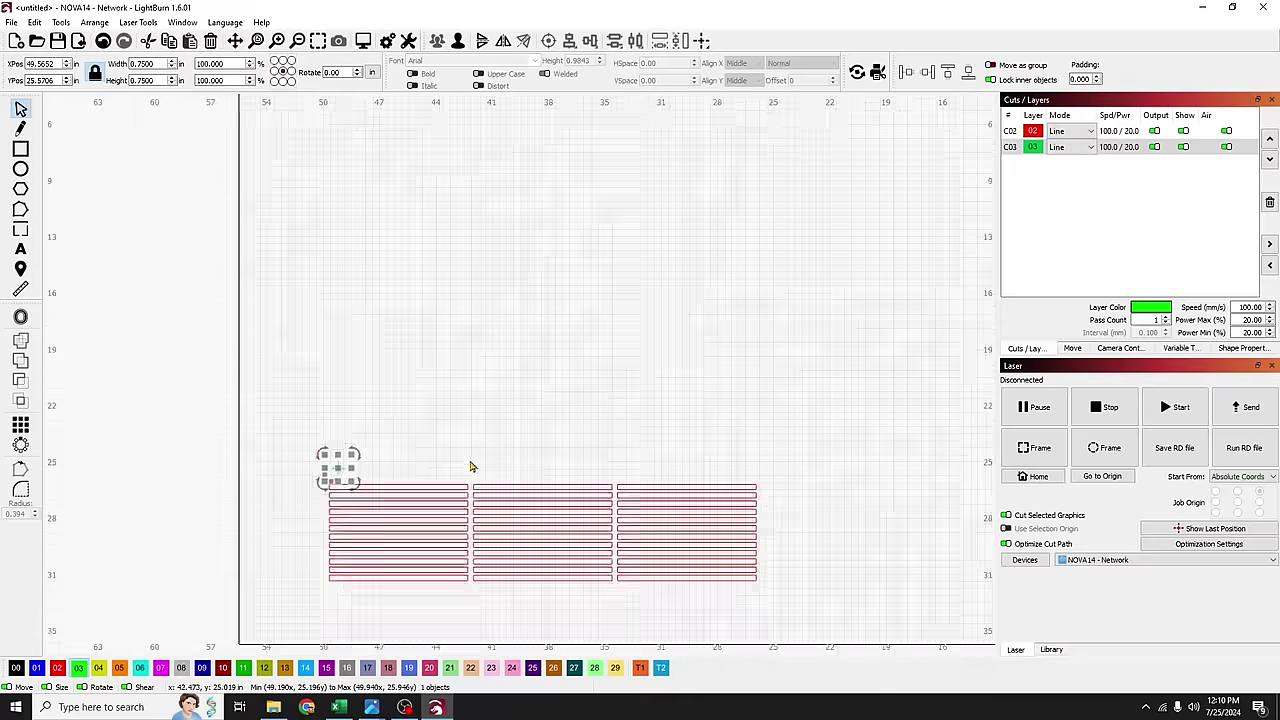
{"action": "scroll", "coordinate": [720, 587], "scroll_direction": "up", "scroll_amount": 2}
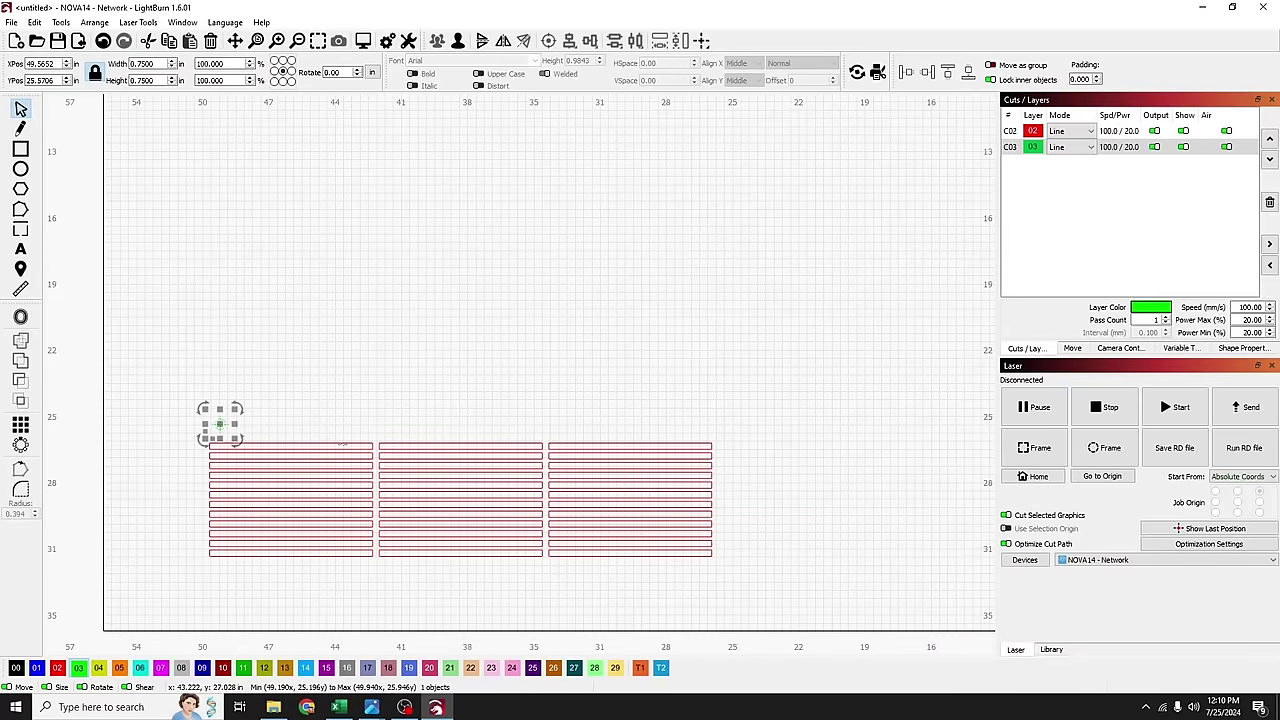
{"action": "scroll", "coordinate": [320, 430], "scroll_direction": "down", "scroll_amount": 2}
{"action": "scroll", "coordinate": [322, 440], "scroll_direction": "up", "scroll_amount": 3}
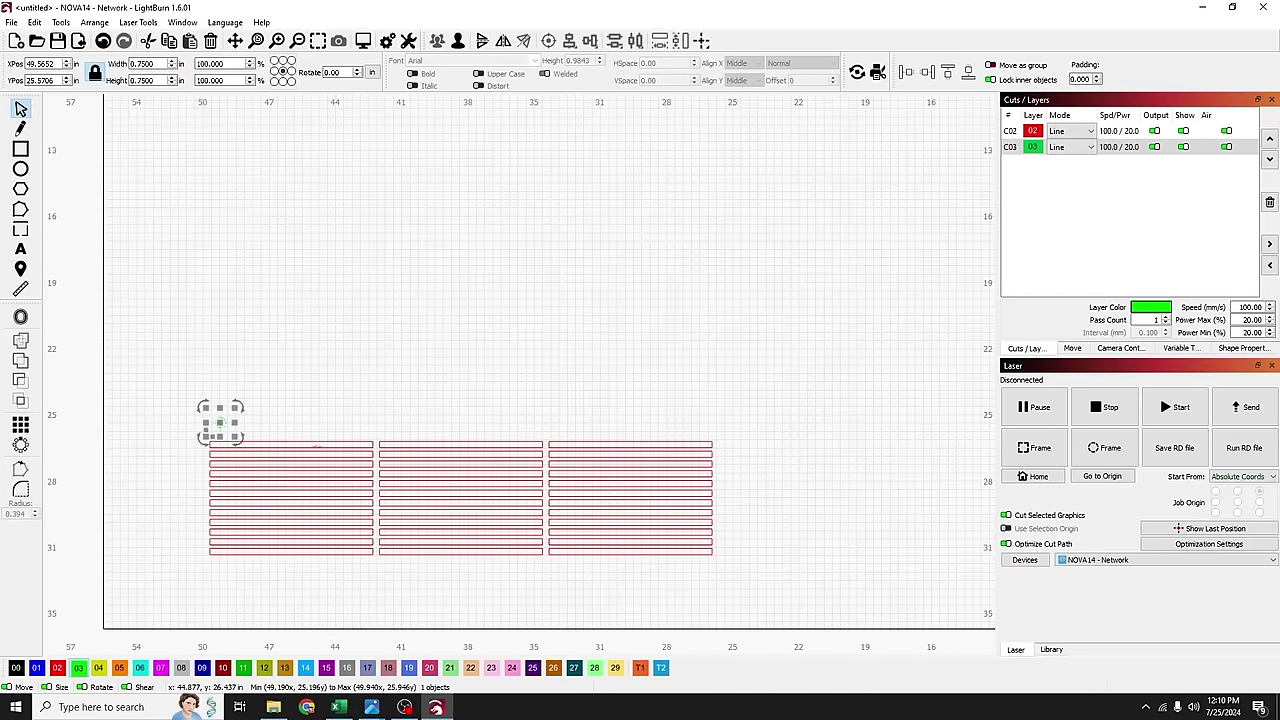
Step: Paste a copy of the crosshair registration mark just below the grid's lower-right corner
{"action": "scroll", "coordinate": [740, 578], "scroll_direction": "up", "scroll_amount": 1}
{"action": "scroll", "coordinate": [737, 577], "scroll_direction": "up", "scroll_amount": 1}
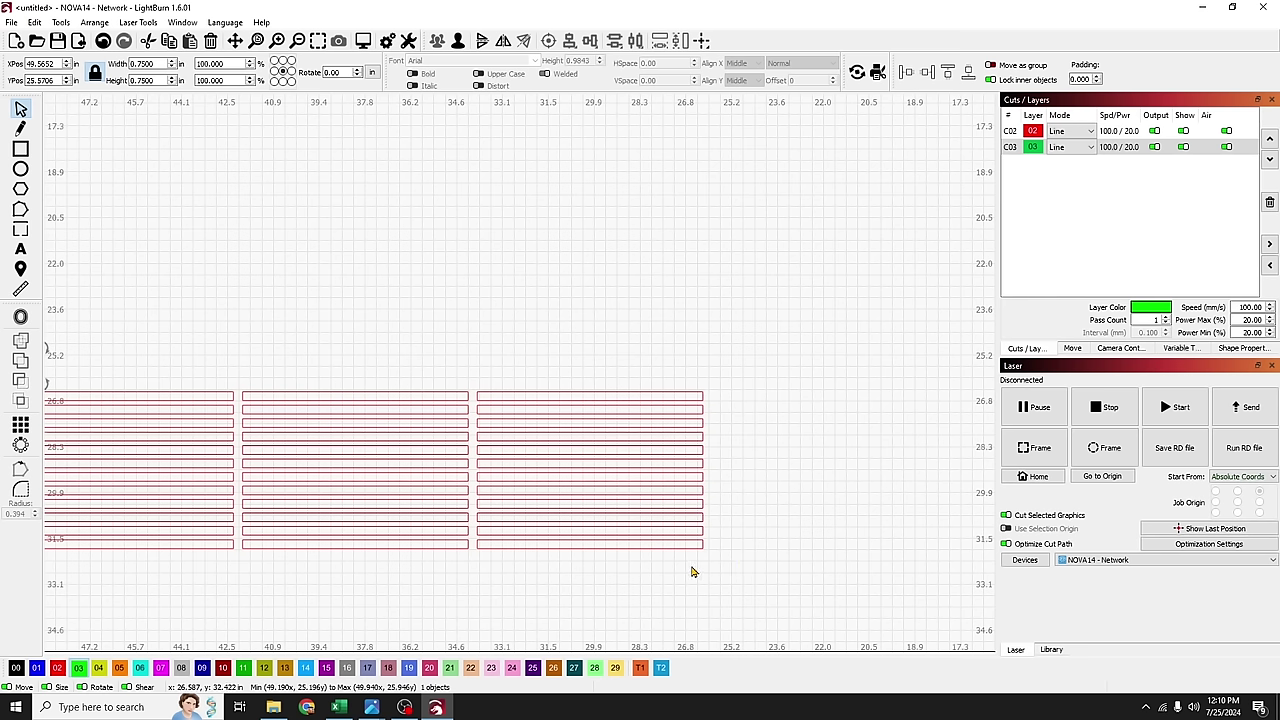
{"action": "key", "text": "ctrl+v"}
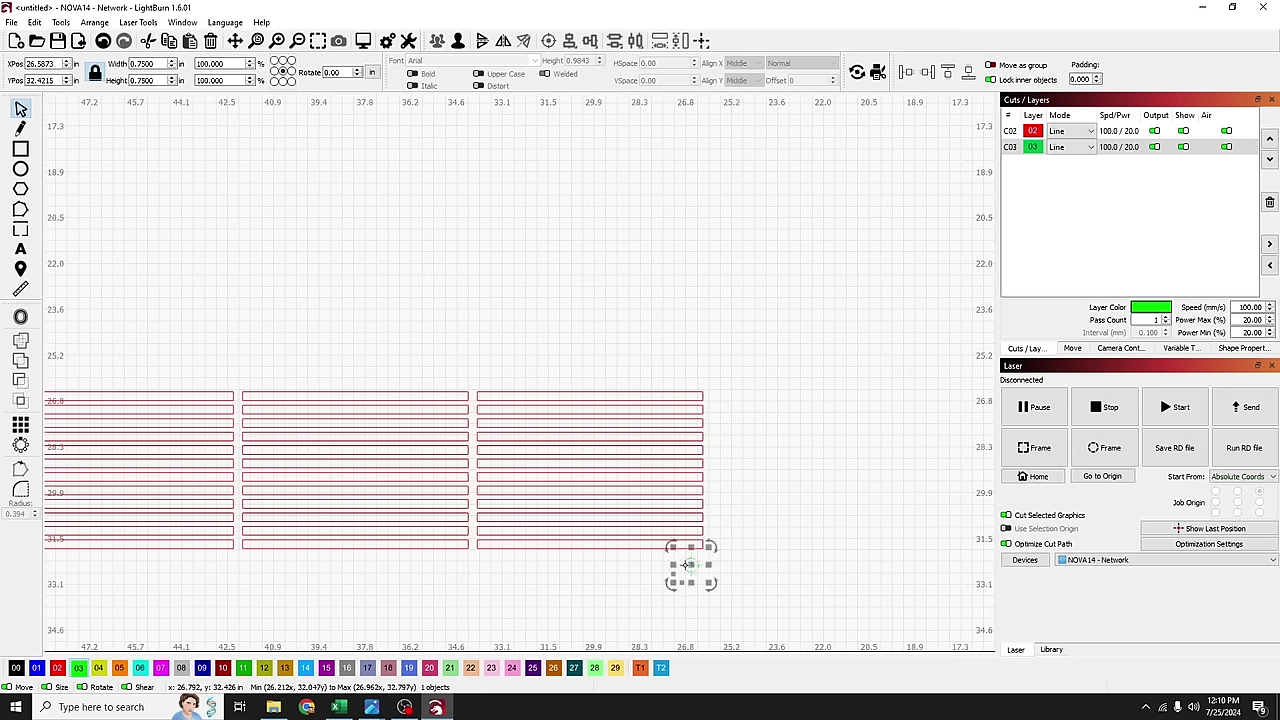
{"action": "left_click", "coordinate": [688, 566]}
{"action": "left_click", "coordinate": [620, 584]}
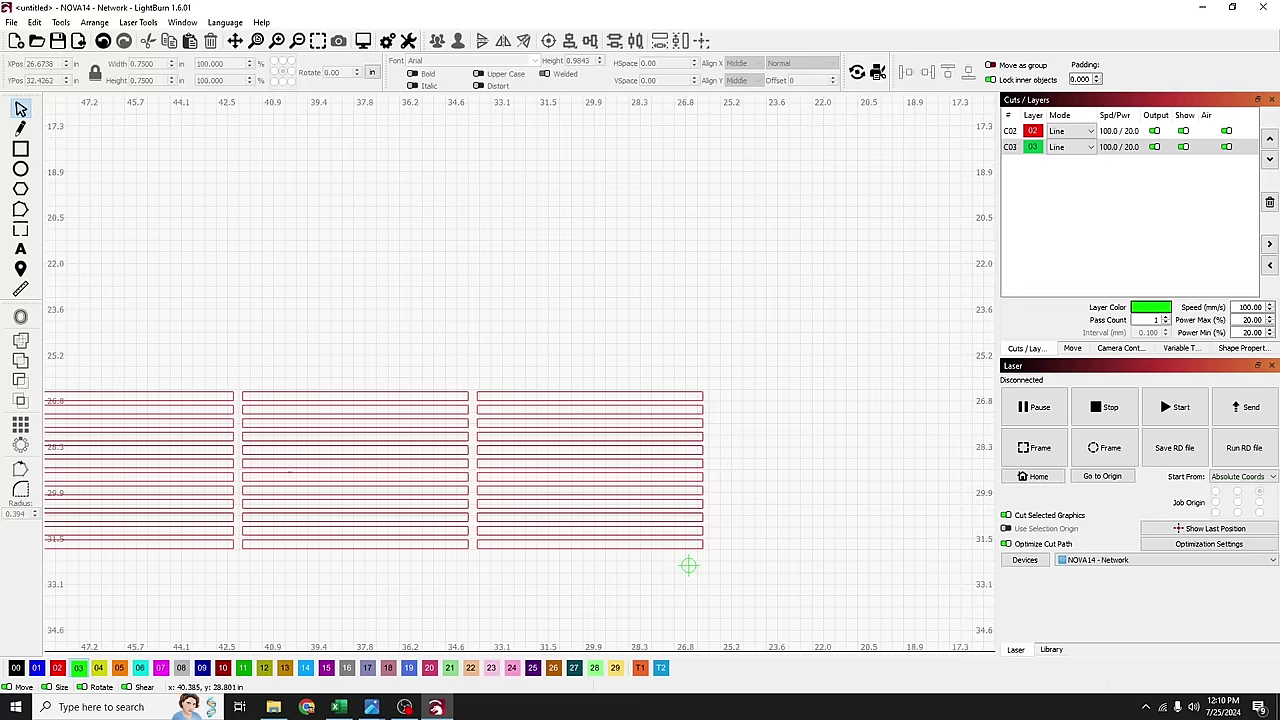
Step: Move the original crosshair mark slightly closer to the grid's upper-left corner
{"action": "left_click_drag", "start_coordinate": [321, 469], "coordinate": [665, 512]}
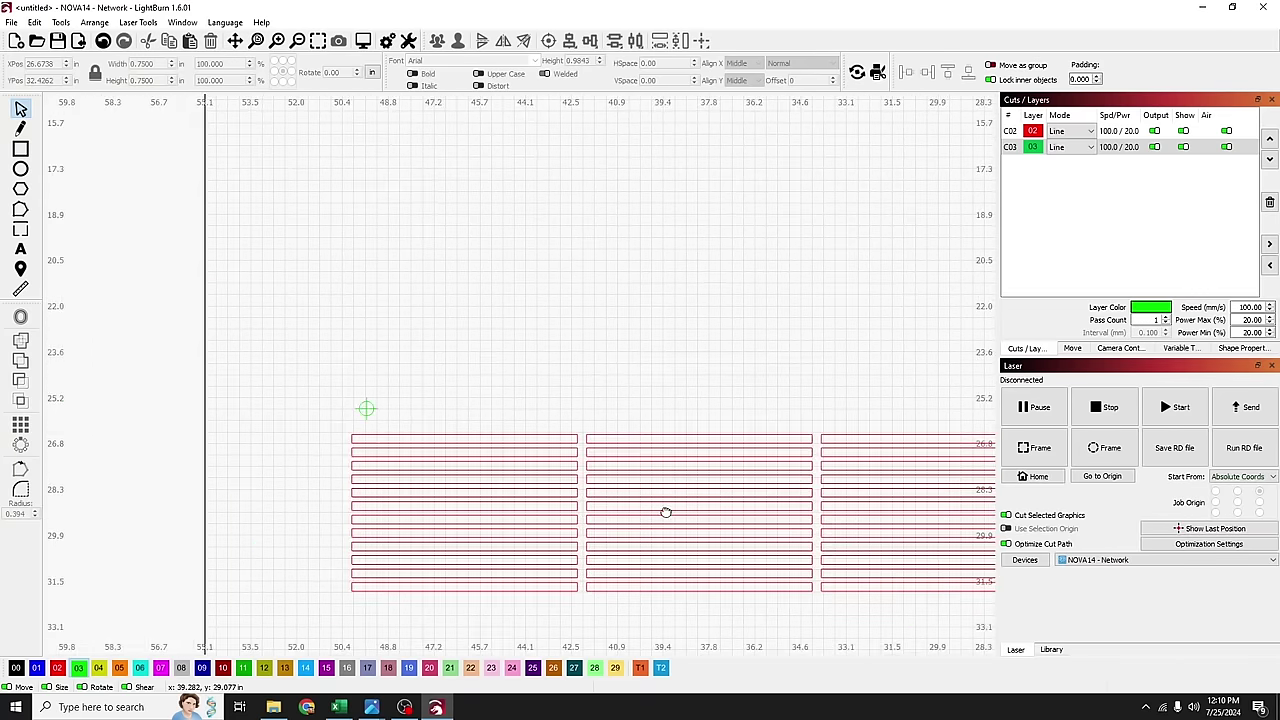
{"action": "scroll", "coordinate": [665, 512], "scroll_direction": "up", "scroll_amount": 1}
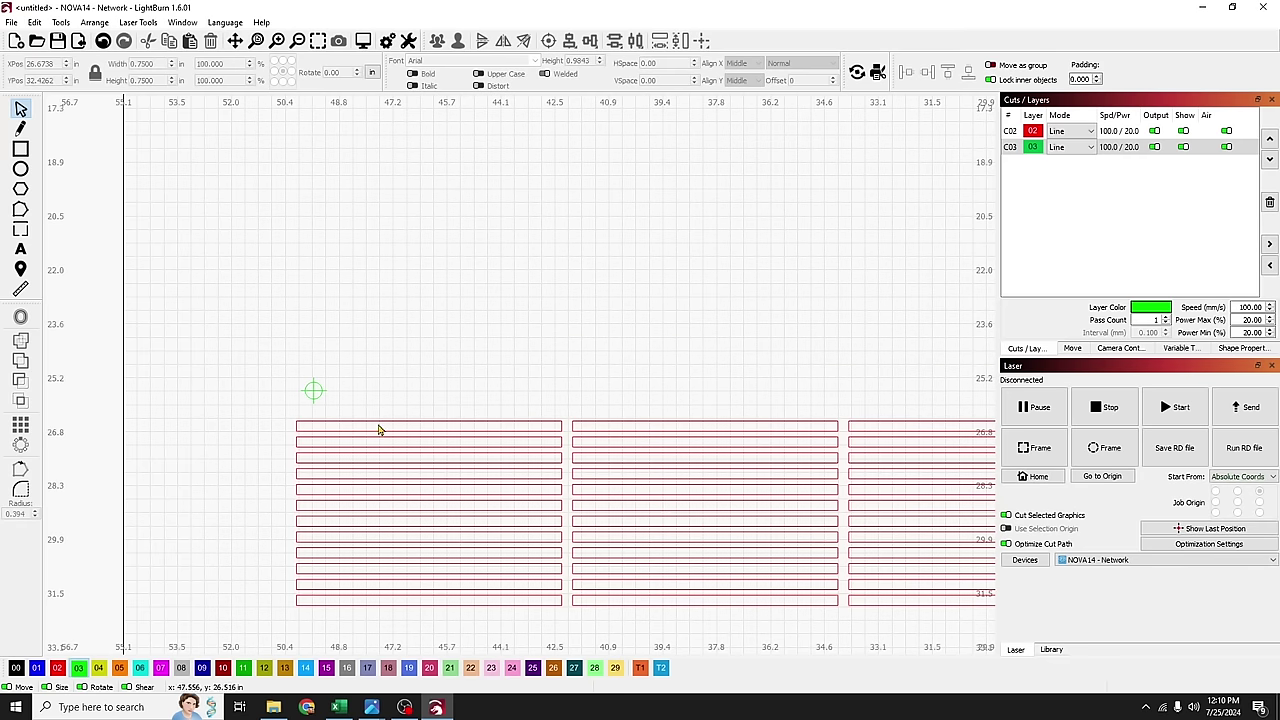
{"action": "left_click_drag", "start_coordinate": [315, 390], "coordinate": [313, 405]}
{"action": "left_click", "coordinate": [299, 369]}
{"action": "scroll", "coordinate": [652, 420], "scroll_direction": "down", "scroll_amount": 1}
{"action": "left_click_drag", "start_coordinate": [811, 406], "coordinate": [695, 363]}
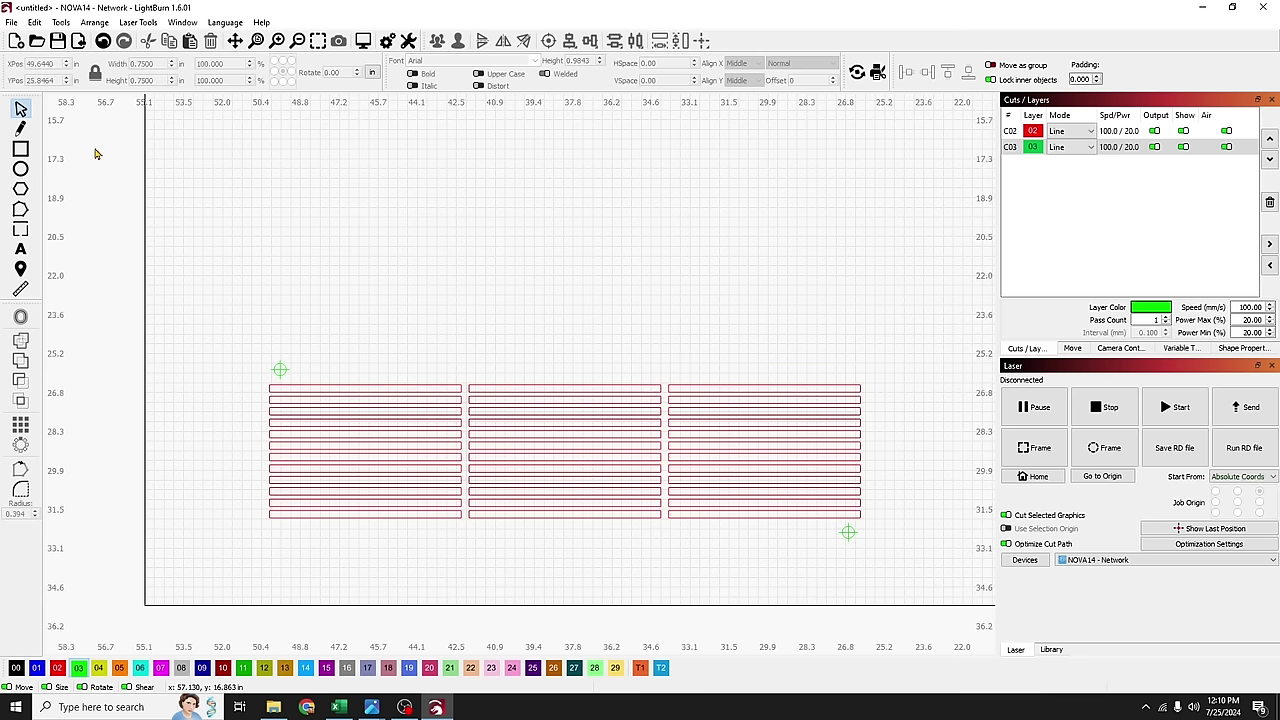
Step: Draw a rectangle about 24.43 x 7.84 in around the grid and both registration marks, and assign it to red layer 02
{"action": "left_click", "coordinate": [20, 149]}
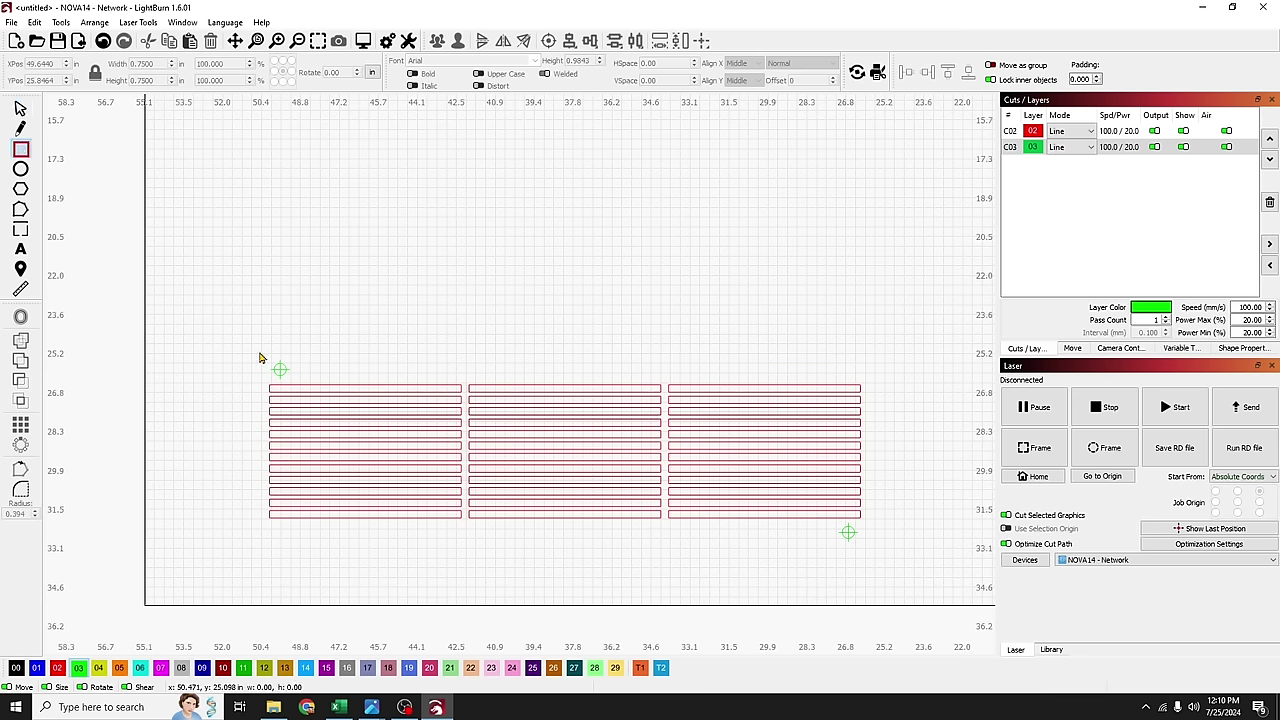
{"action": "left_click_drag", "start_coordinate": [265, 353], "coordinate": [869, 550]}
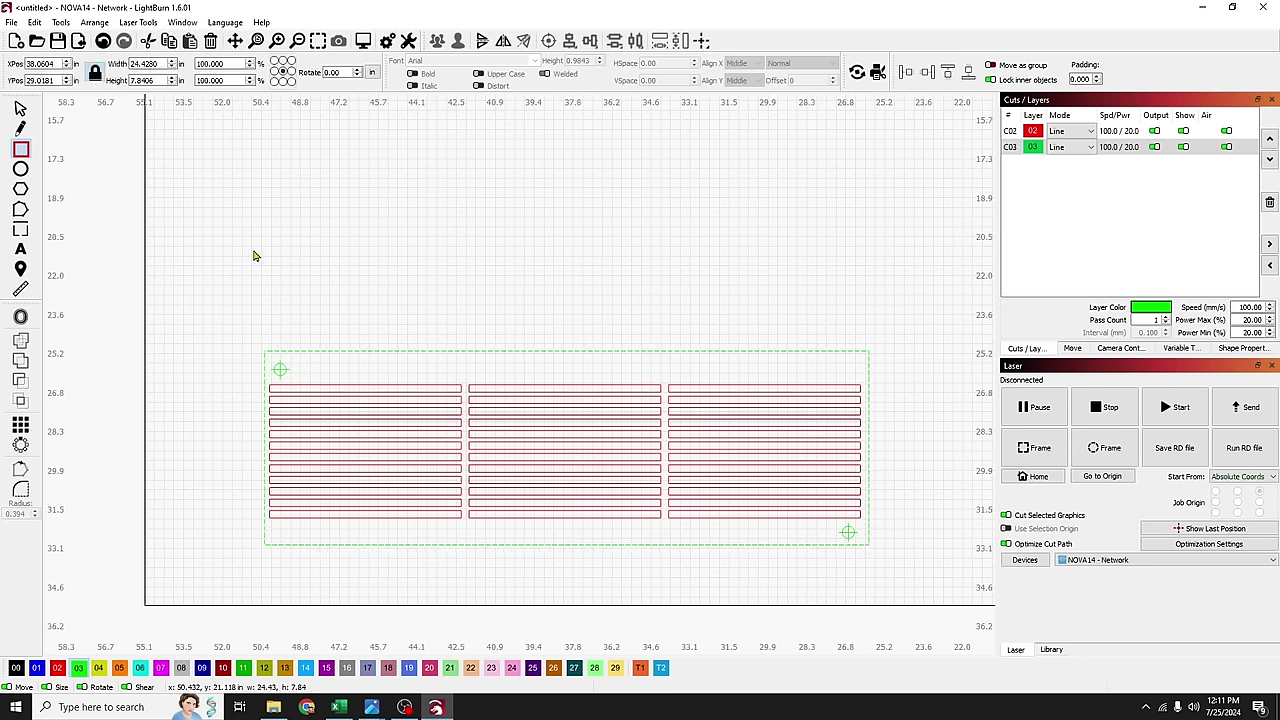
{"action": "left_click", "coordinate": [58, 668]}
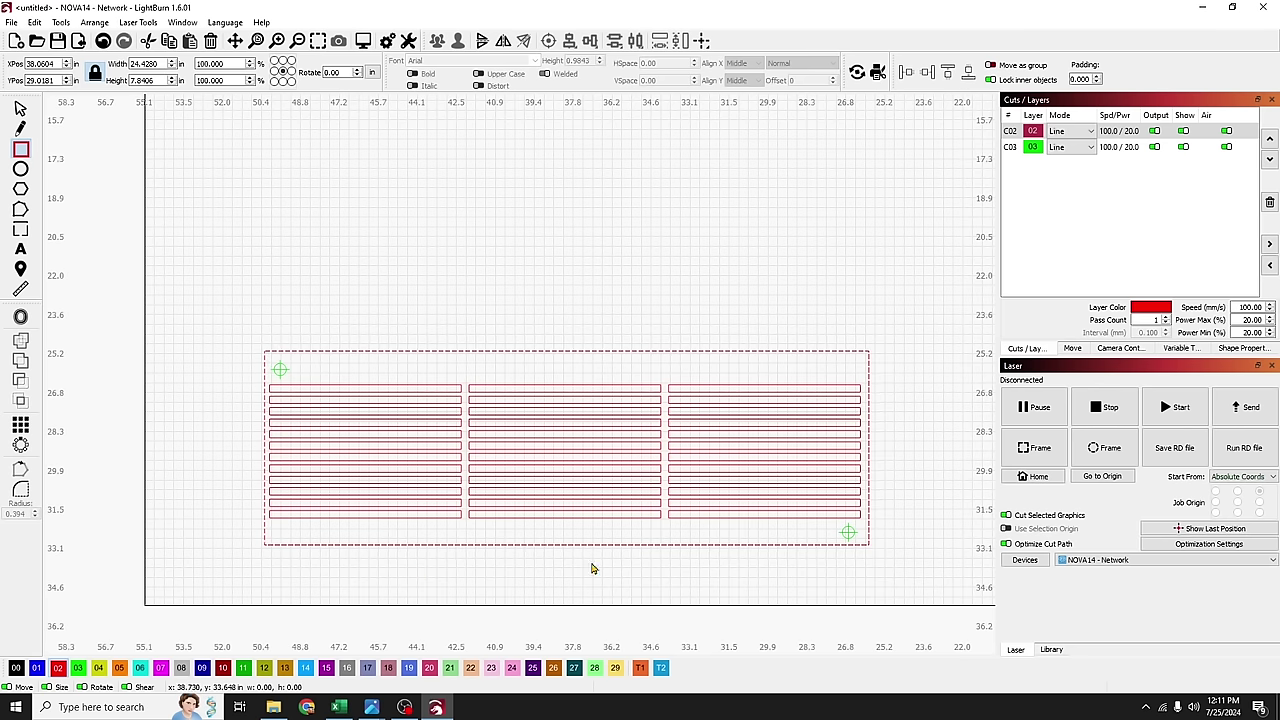
{"action": "left_click", "coordinate": [20, 108]}
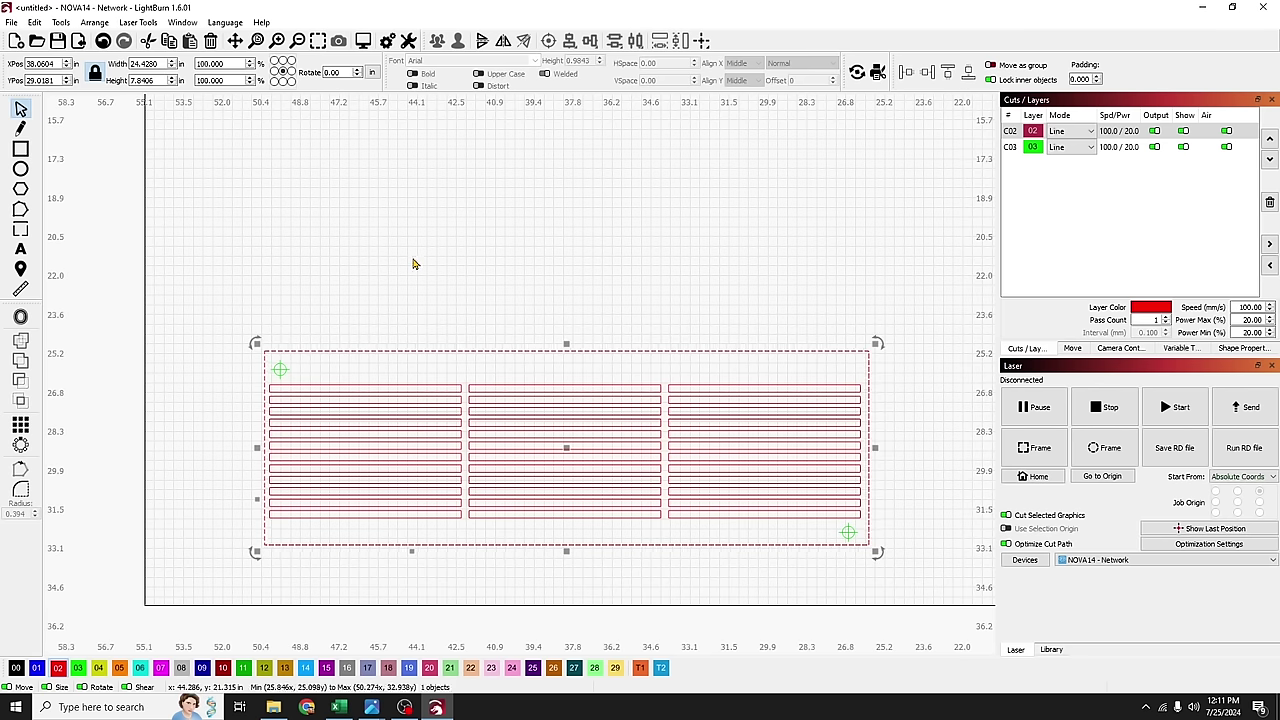
{"action": "left_click", "coordinate": [405, 289]}
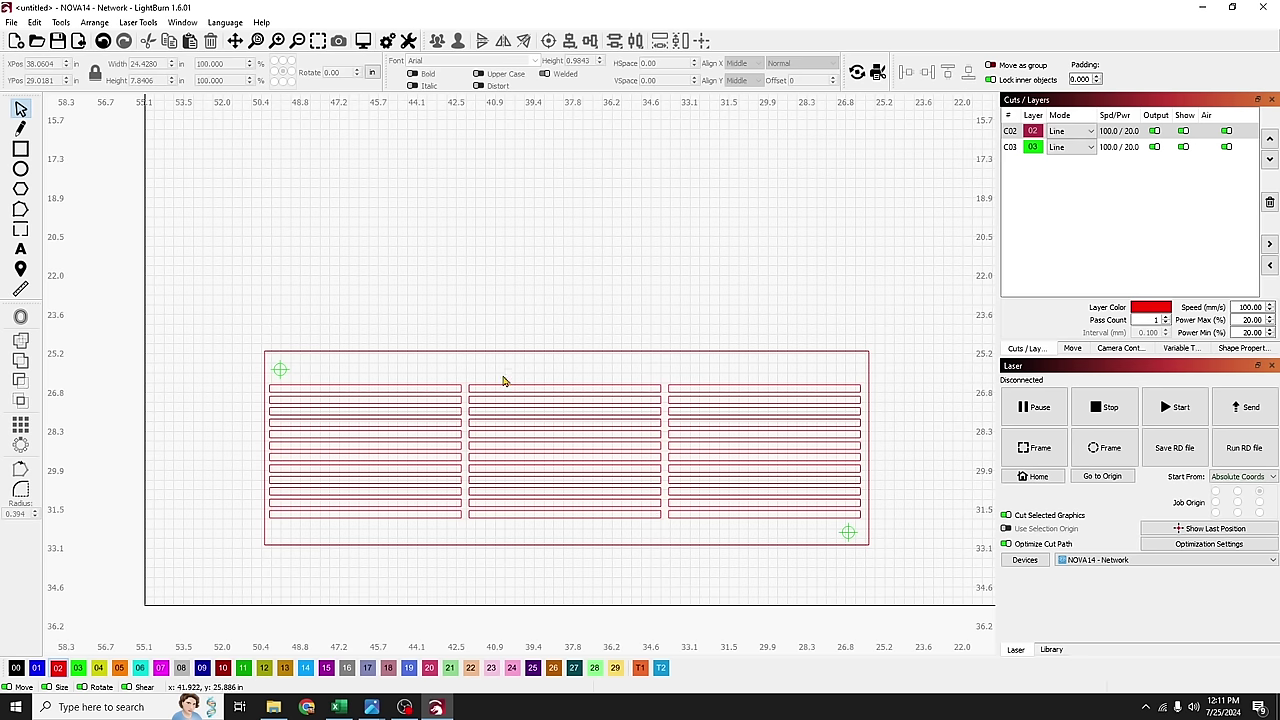
Step: Add the title BACK TO SCHOOL PENCILS in Arial, centred above the grid inside the outer rectangle, and assign it to green layer 03
{"action": "left_click", "coordinate": [20, 249]}
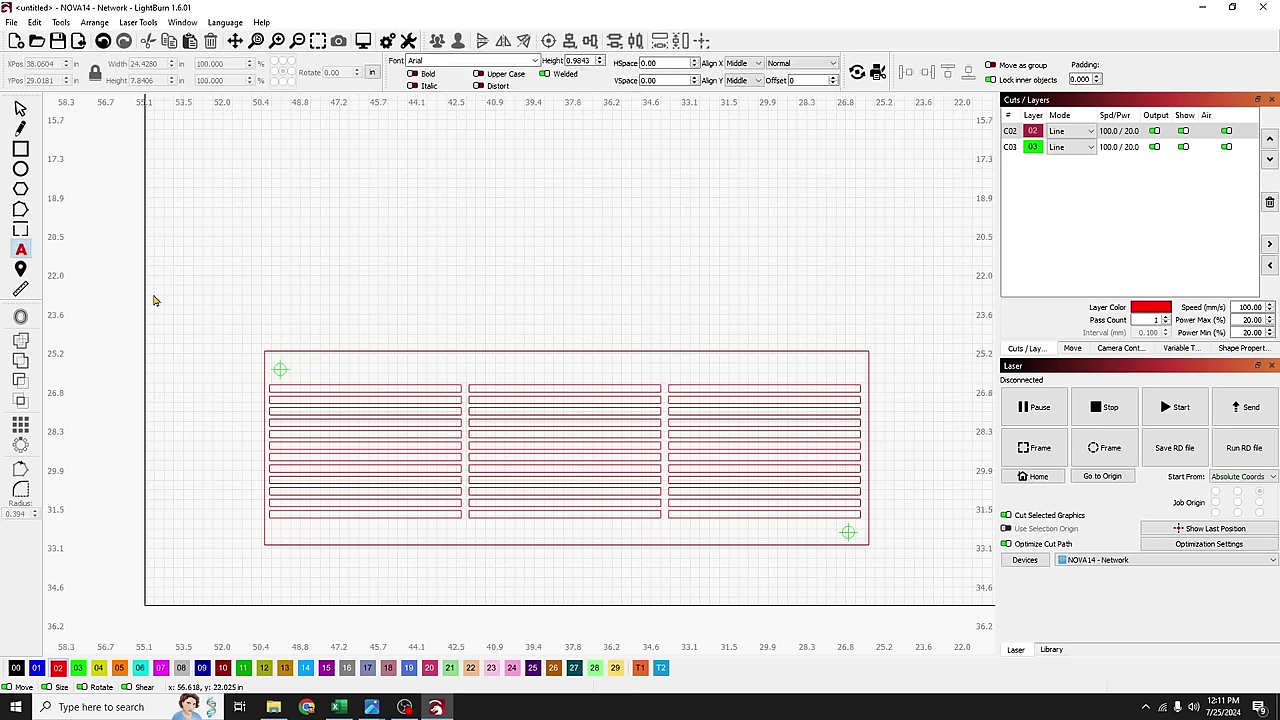
{"action": "type", "text": "BACK TO SCHOOL PENCILS"}
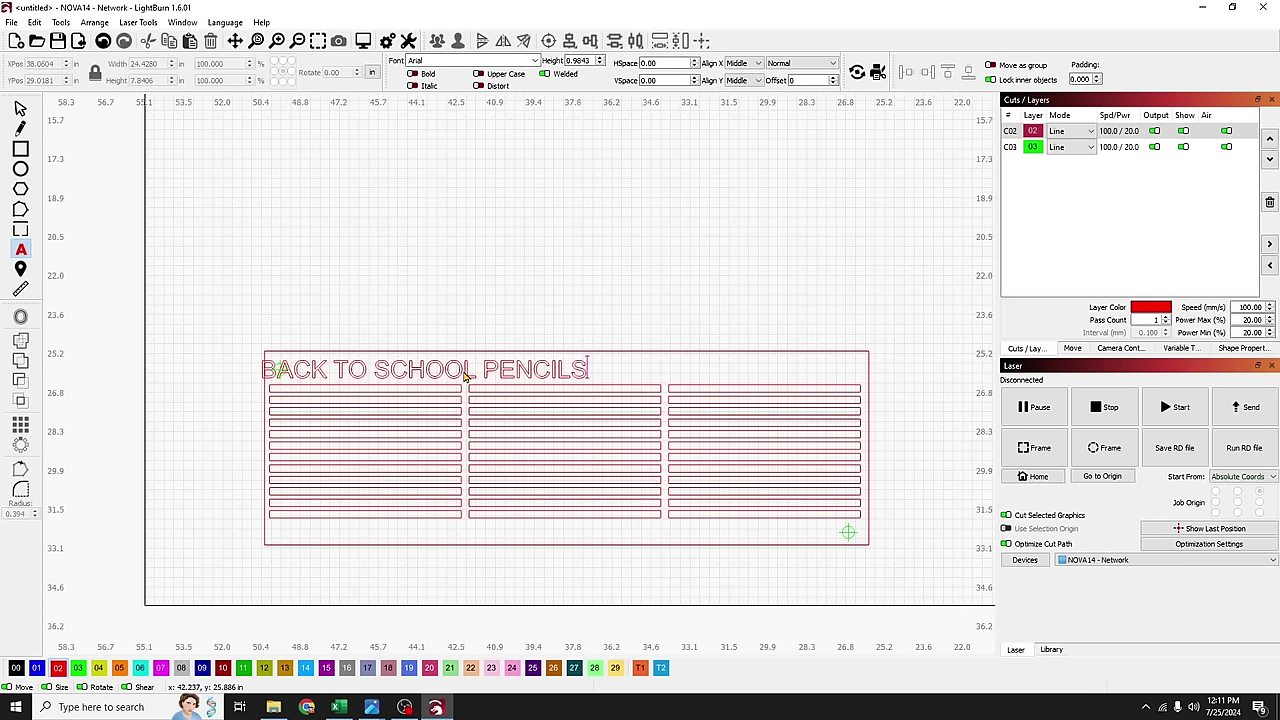
{"action": "key", "text": "Escape"}
{"action": "left_click_drag", "start_coordinate": [428, 370], "coordinate": [561, 374]}
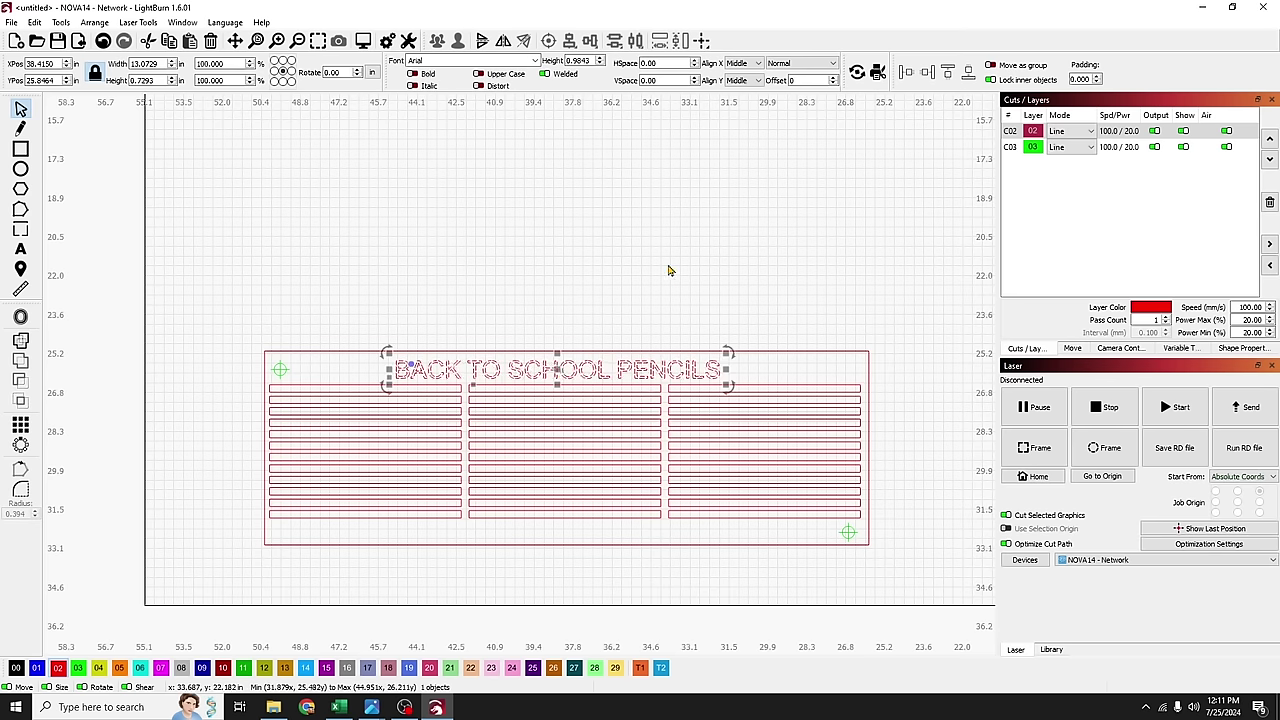
{"action": "left_click", "coordinate": [78, 667]}
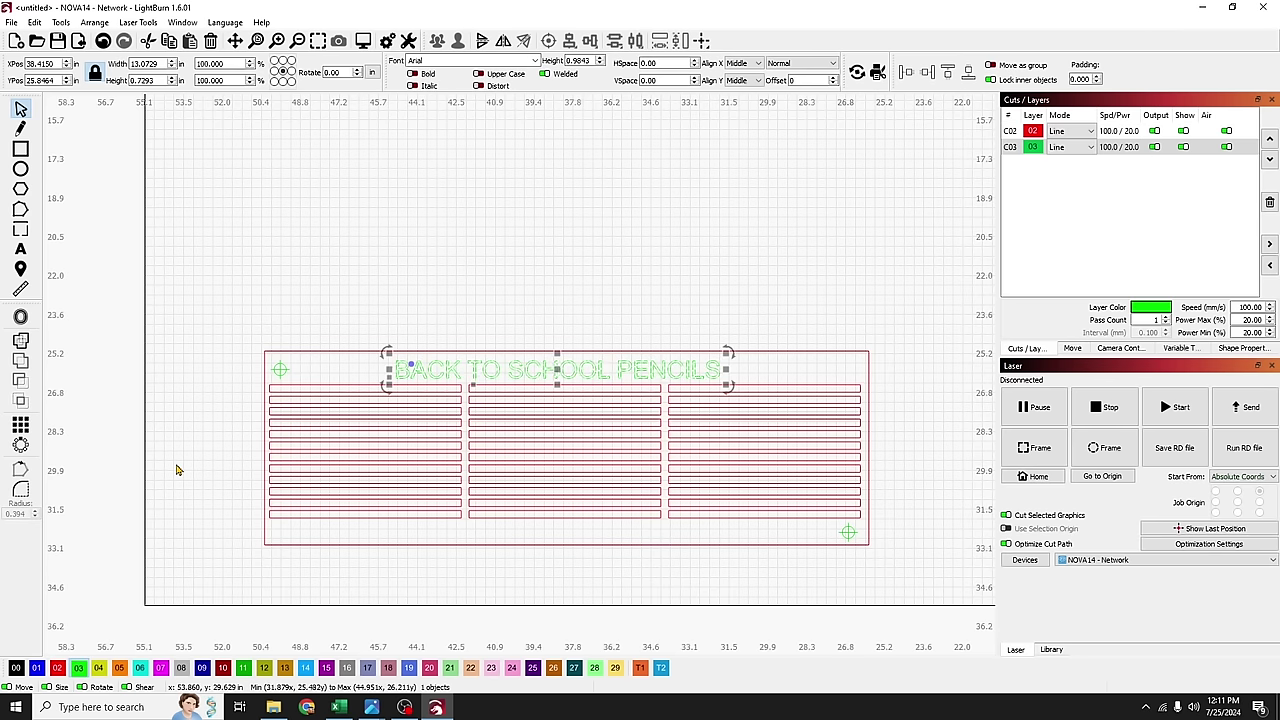
{"action": "left_click", "coordinate": [176, 470]}
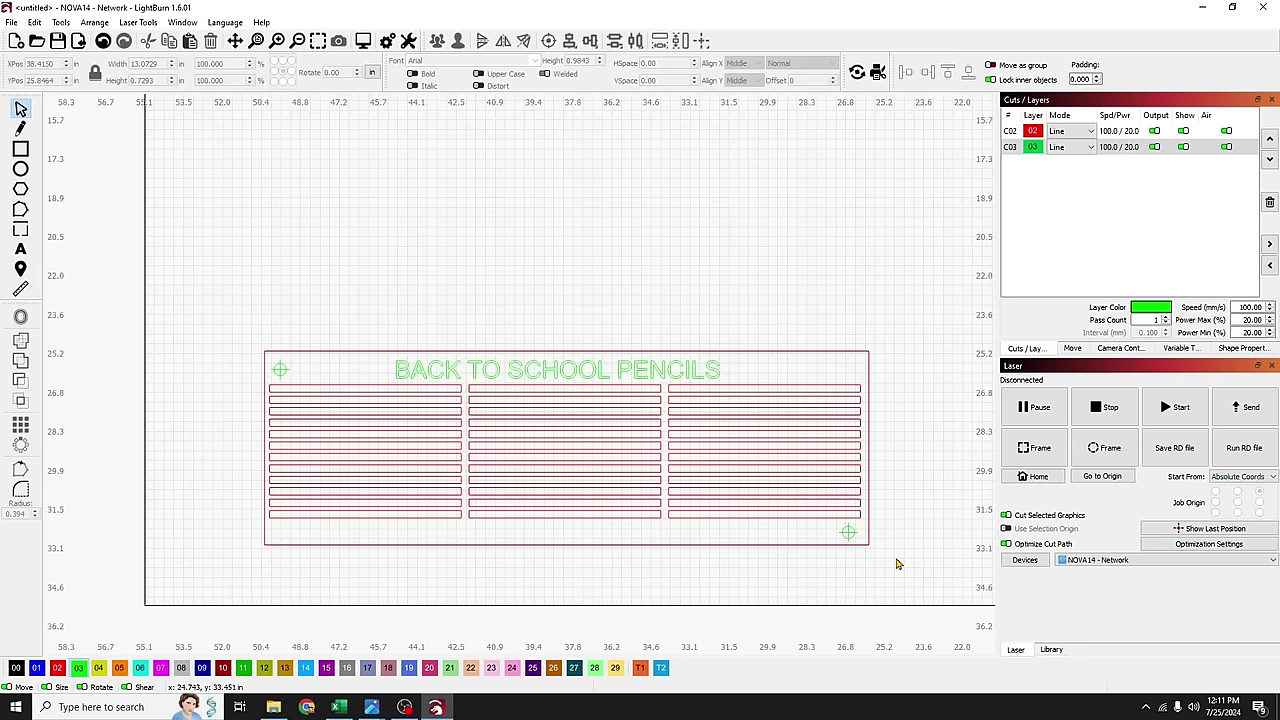
Step: Set the cut settings of red layer 02 to a speed of 10 mm/sec and a maximum power of 50%
{"action": "left_click_drag", "start_coordinate": [897, 565], "coordinate": [240, 274]}
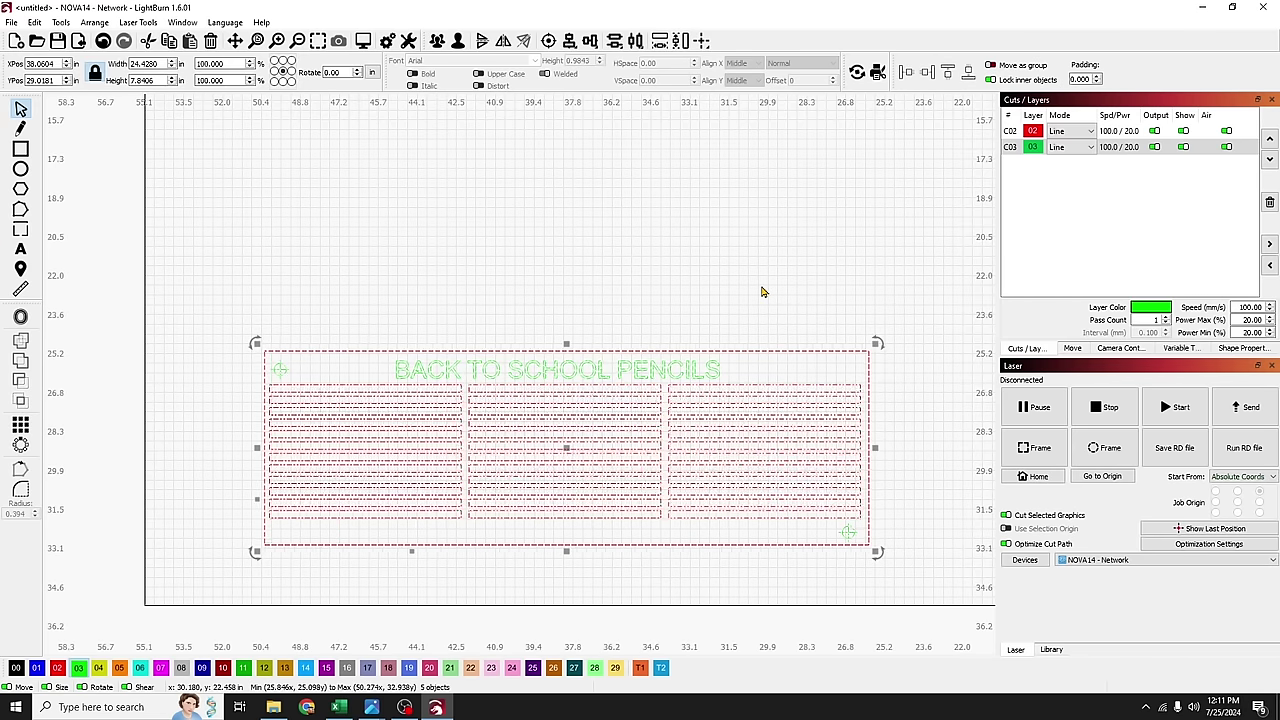
{"action": "left_click", "coordinate": [1121, 132]}
{"action": "double_click", "coordinate": [1121, 133]}
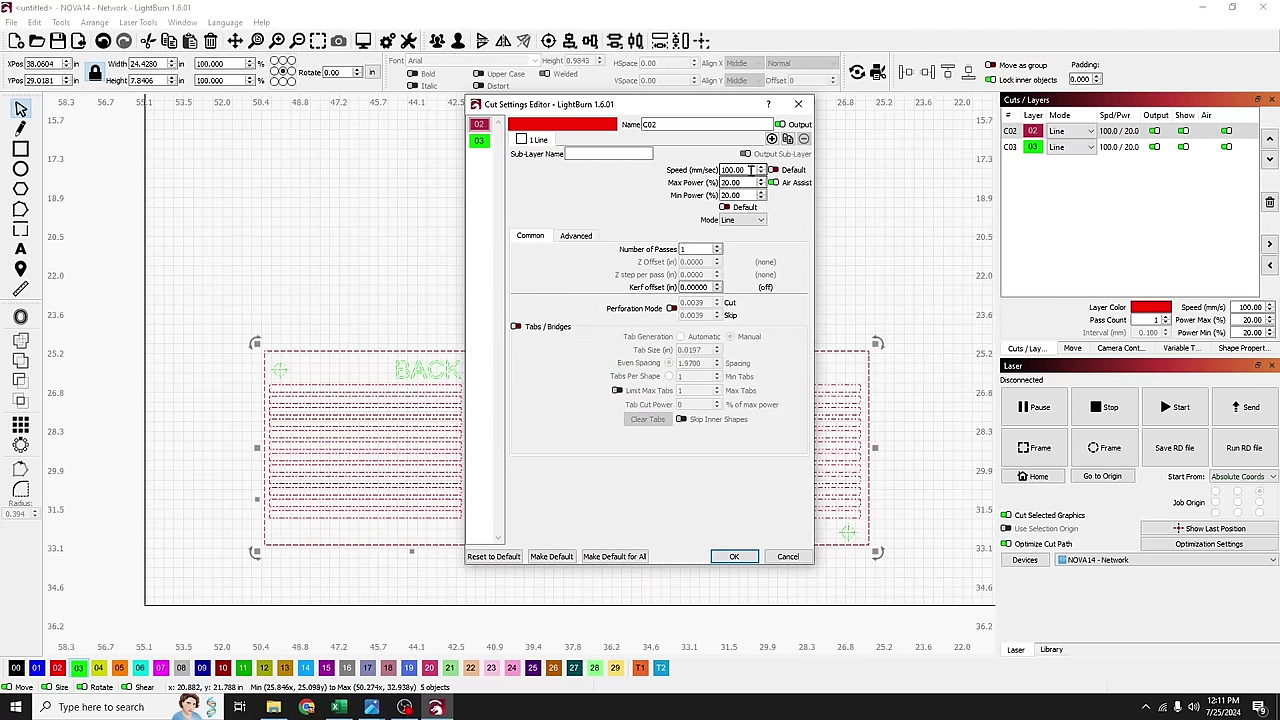
{"action": "type", "text": "1"}
{"action": "key", "text": "Tab"}
{"action": "key", "text": "Tab"}
{"action": "key", "text": "shift+Tab"}
{"action": "key", "text": "shift+Tab"}
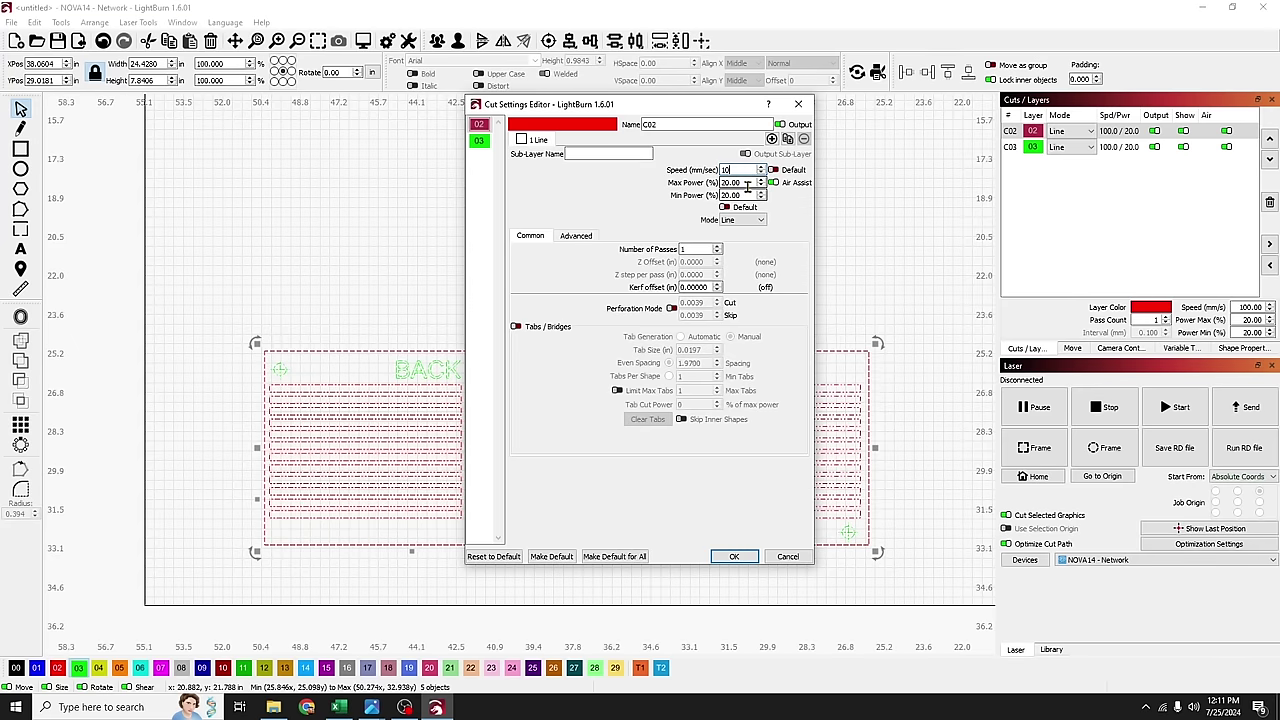
{"action": "type", "text": "50"}
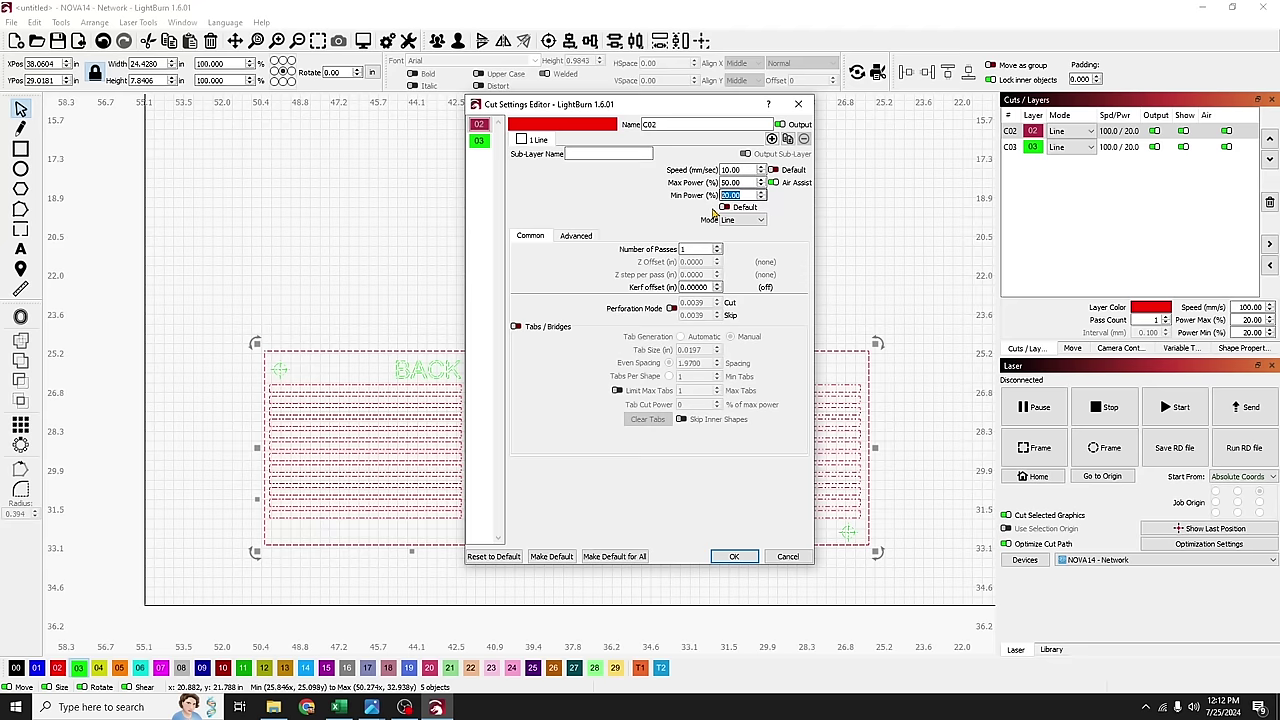
Step: Set green layer 03 to 200 mm/sec with 30% maximum and minimum power, and order it ahead of layer 02
{"action": "left_click", "coordinate": [479, 141]}
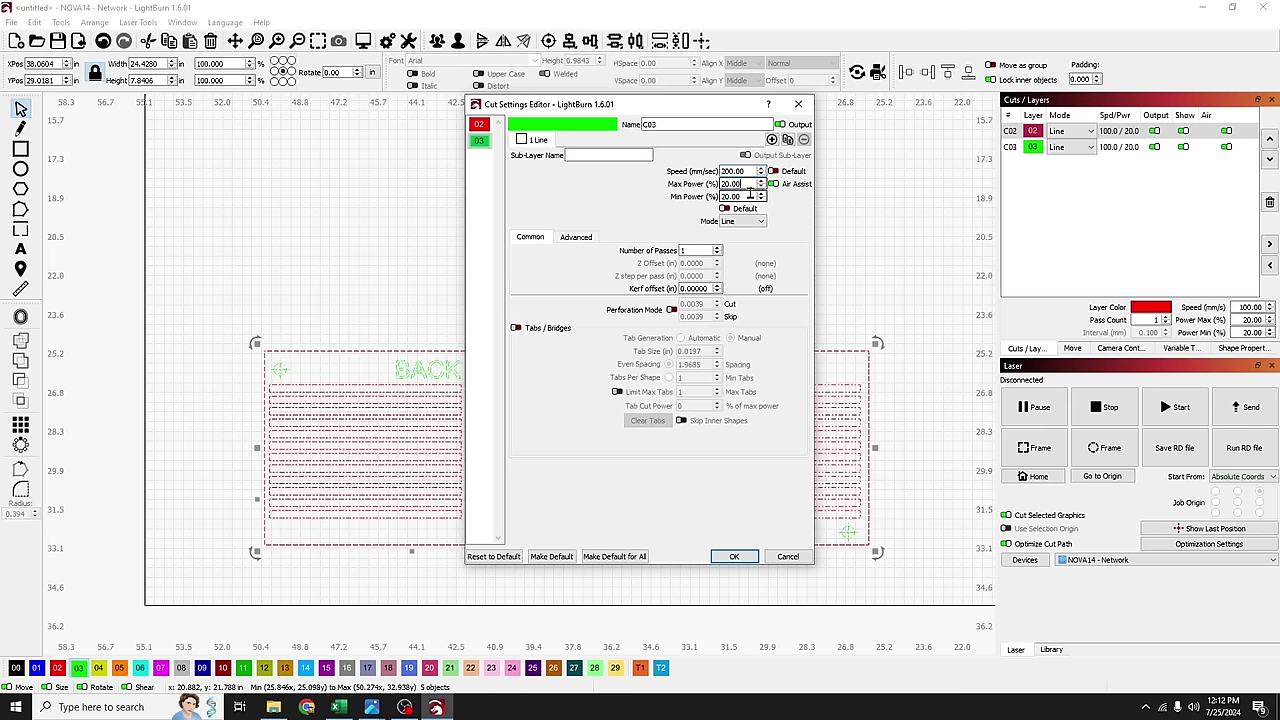
{"action": "double_click", "coordinate": [741, 196]}
{"action": "type", "text": "30"}
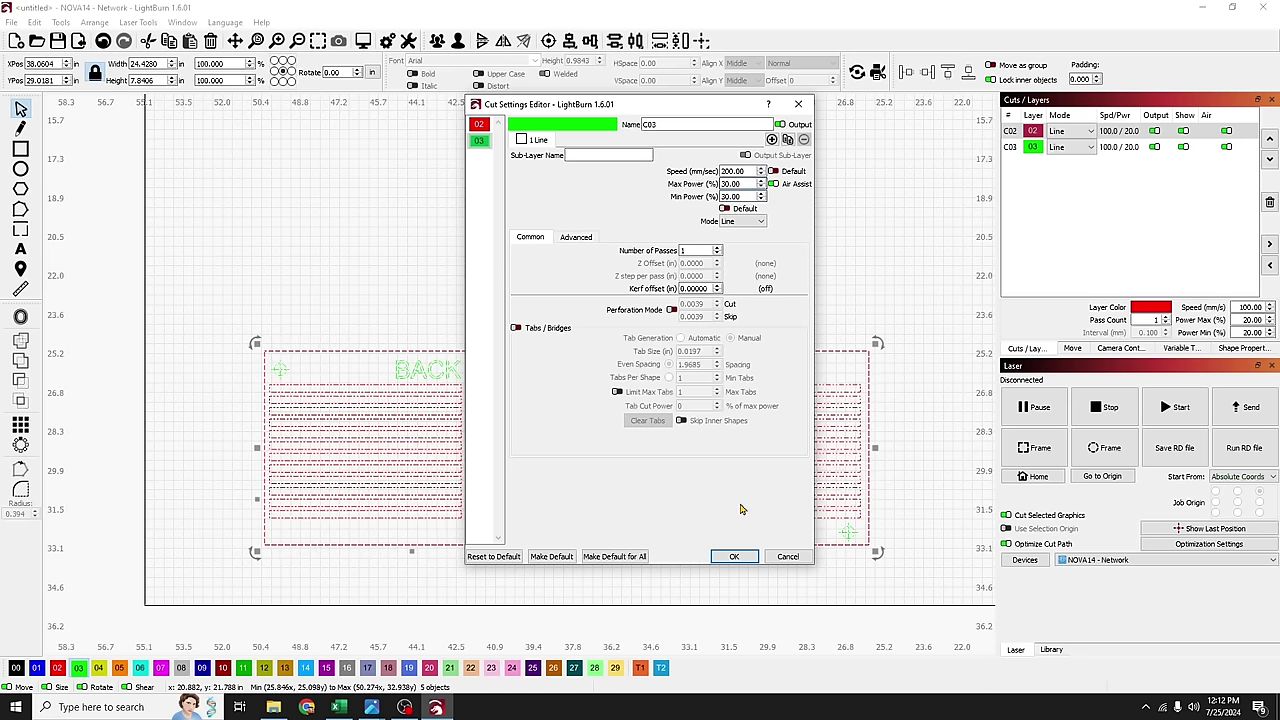
{"action": "left_click", "coordinate": [737, 557]}
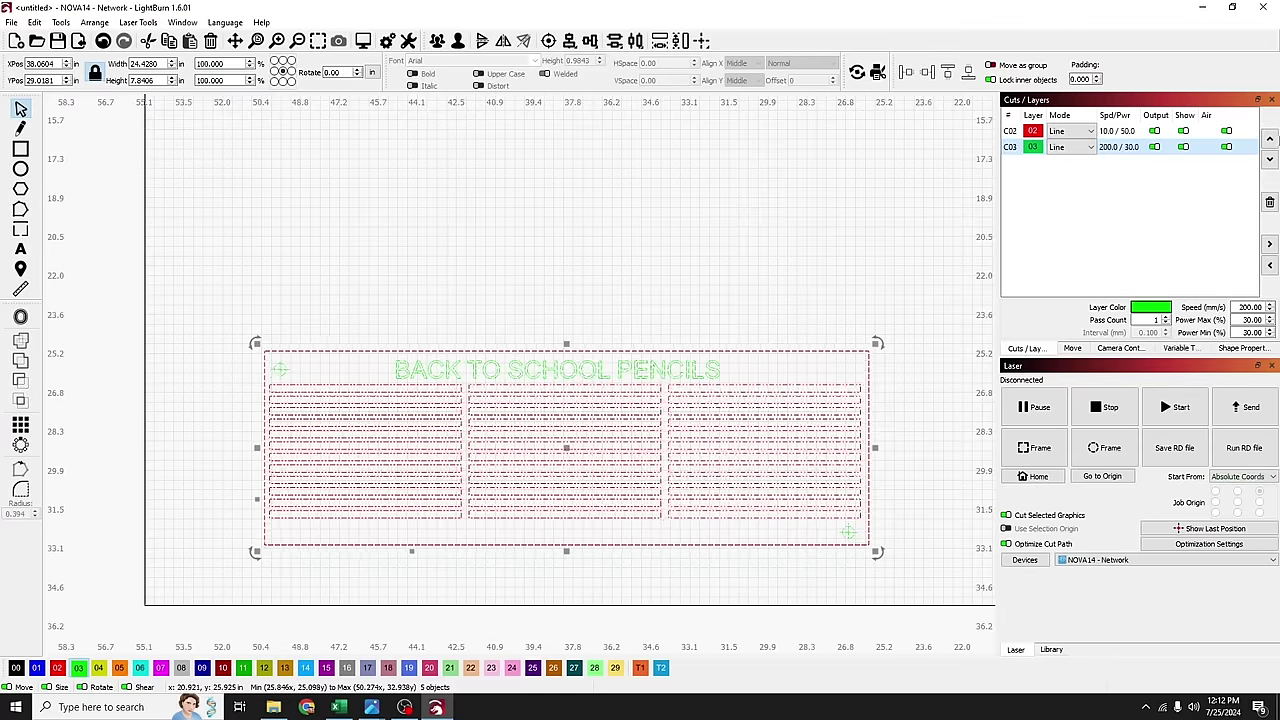
{"action": "left_click_drag", "start_coordinate": [1120, 147], "coordinate": [1120, 128]}
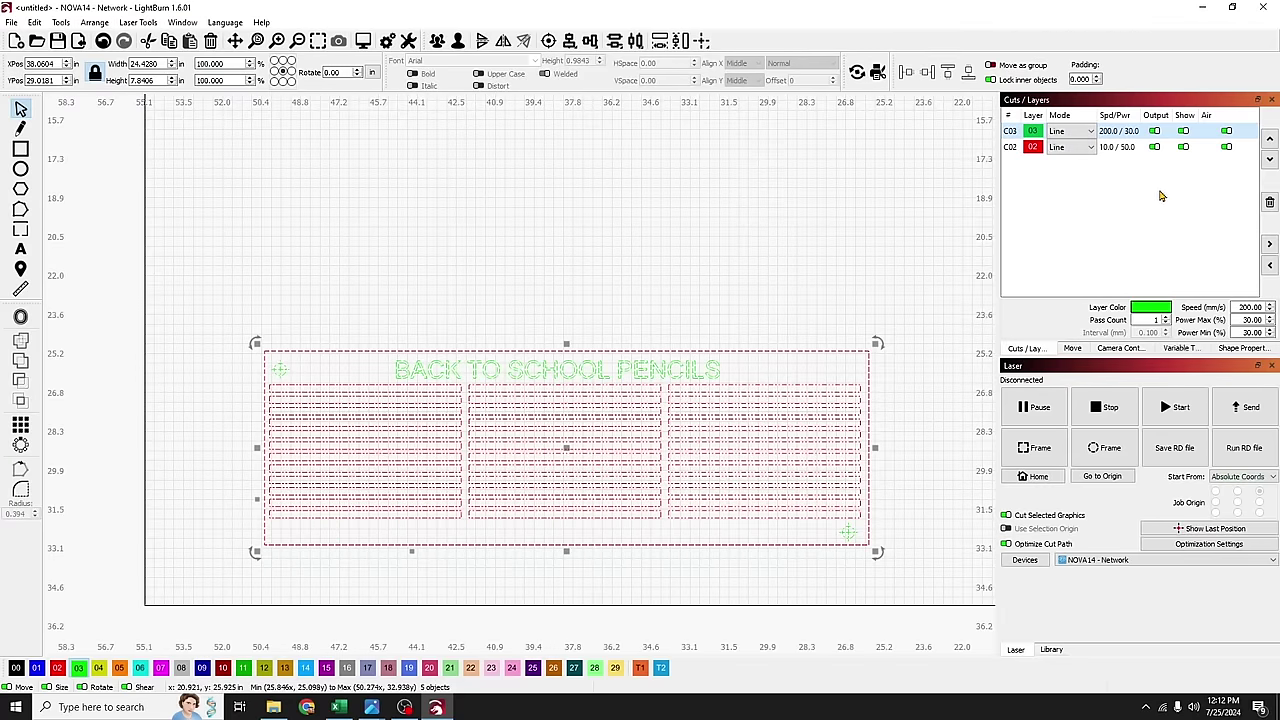
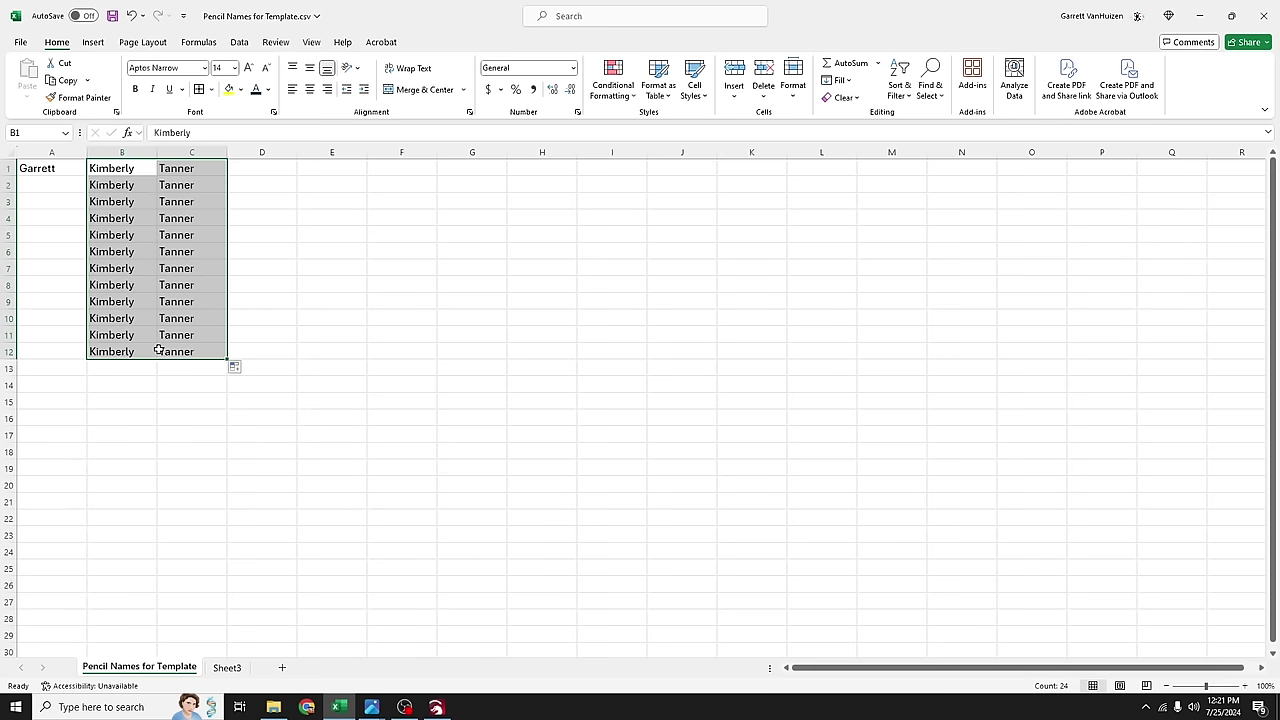
Step: In the Excel names file, append 0 to the name in A1, fill the numbered series down to A12, and save
{"action": "left_click", "coordinate": [67, 170]}
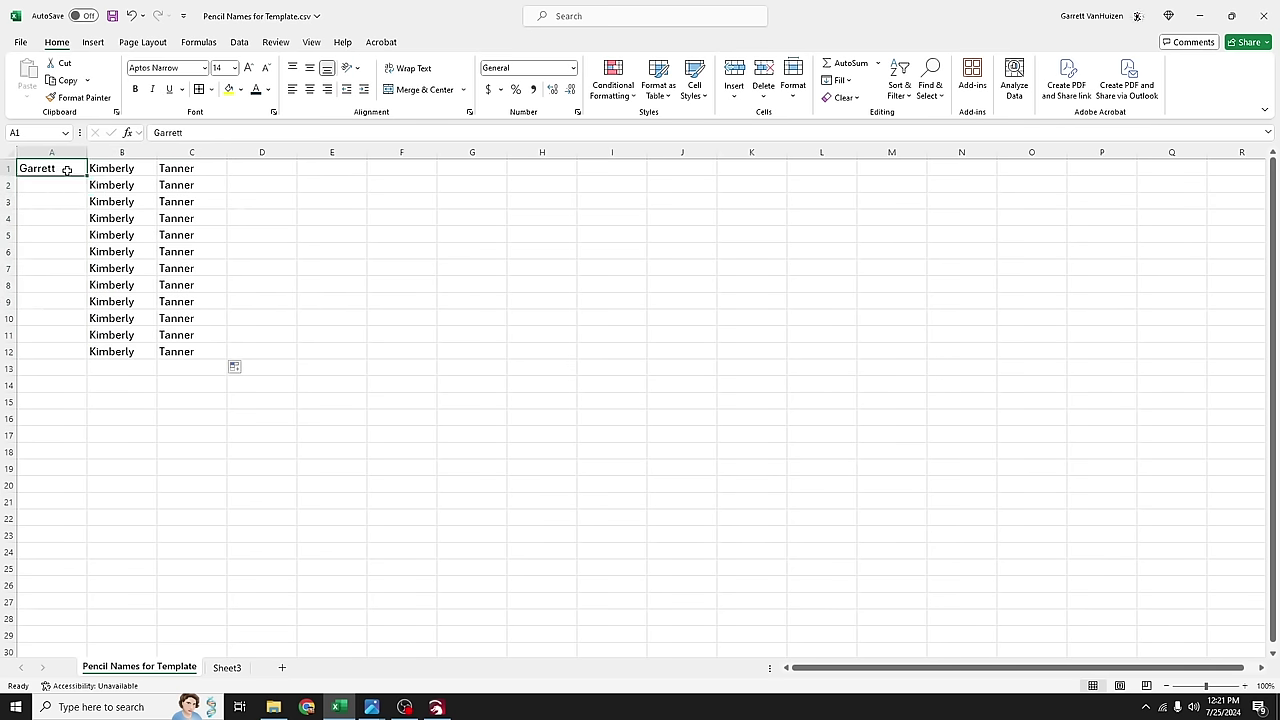
{"action": "double_click", "coordinate": [70, 170]}
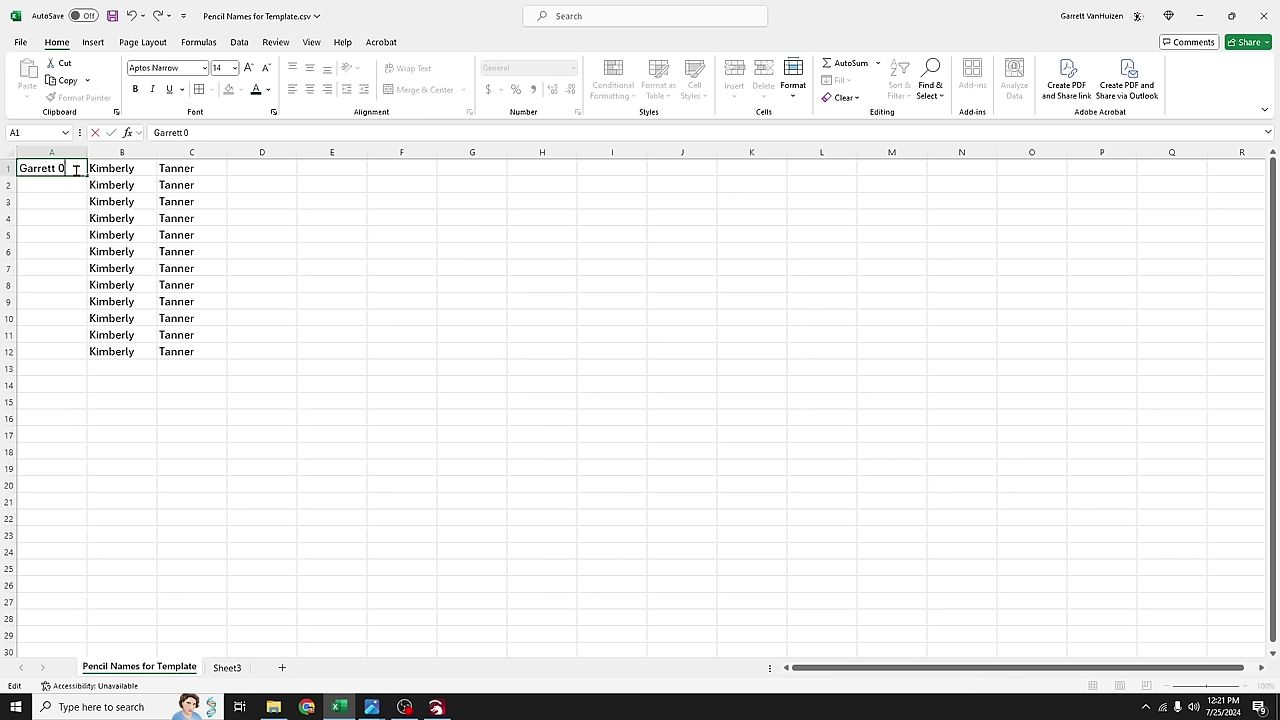
{"action": "left_click", "coordinate": [69, 187]}
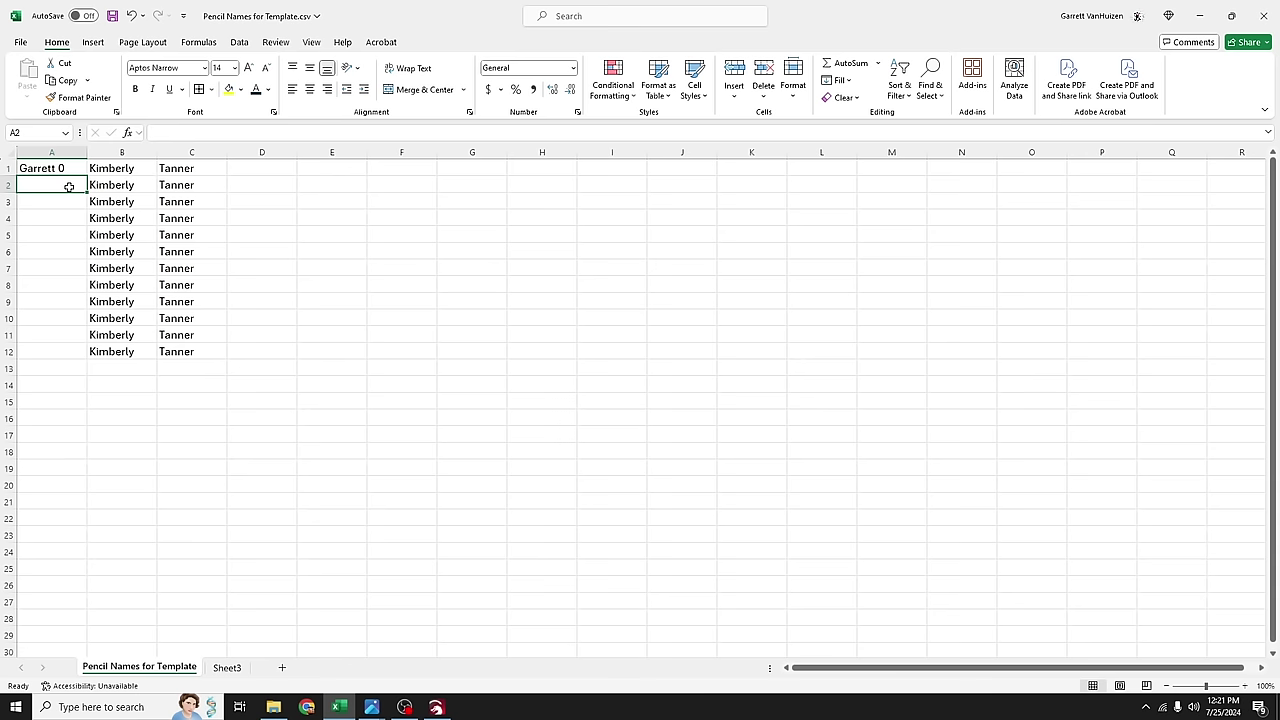
{"action": "left_click", "coordinate": [68, 168]}
{"action": "left_click_drag", "start_coordinate": [86, 176], "coordinate": [86, 364]}
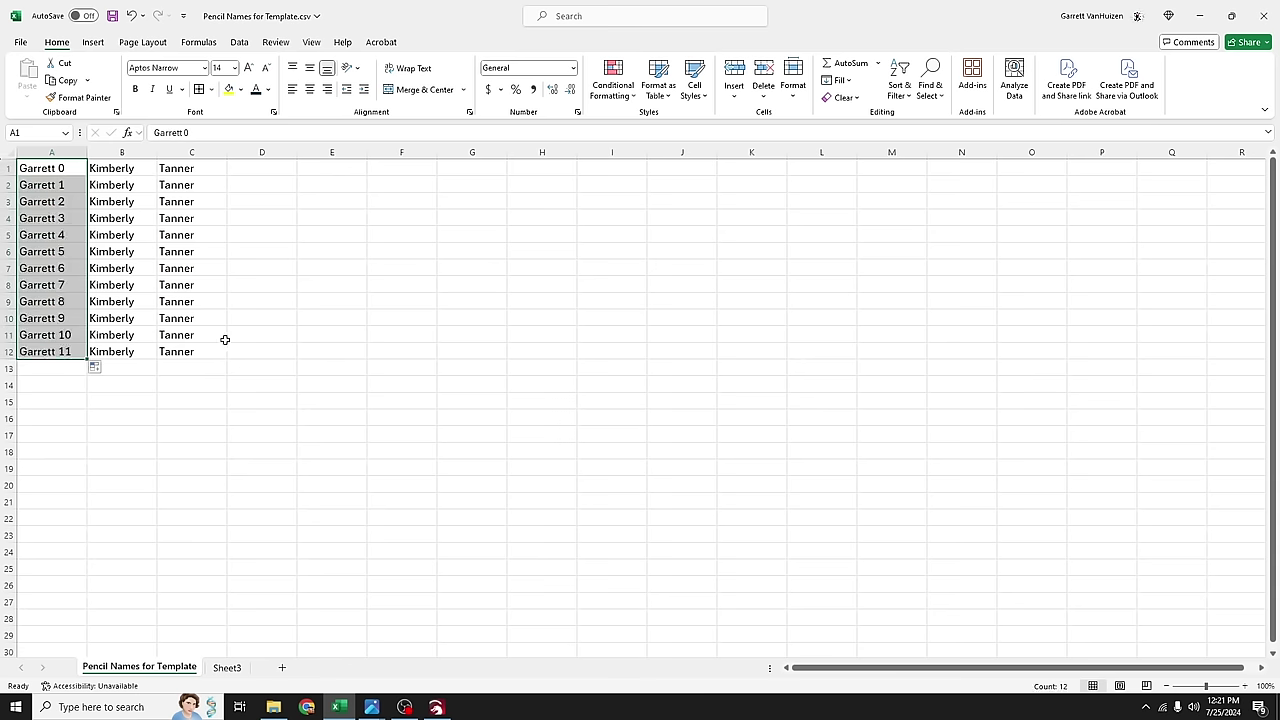
{"action": "left_click", "coordinate": [112, 16]}
Step: Switch to LightBurn and turn off output for green layer 03 and red layer 02
{"action": "left_click", "coordinate": [436, 707]}
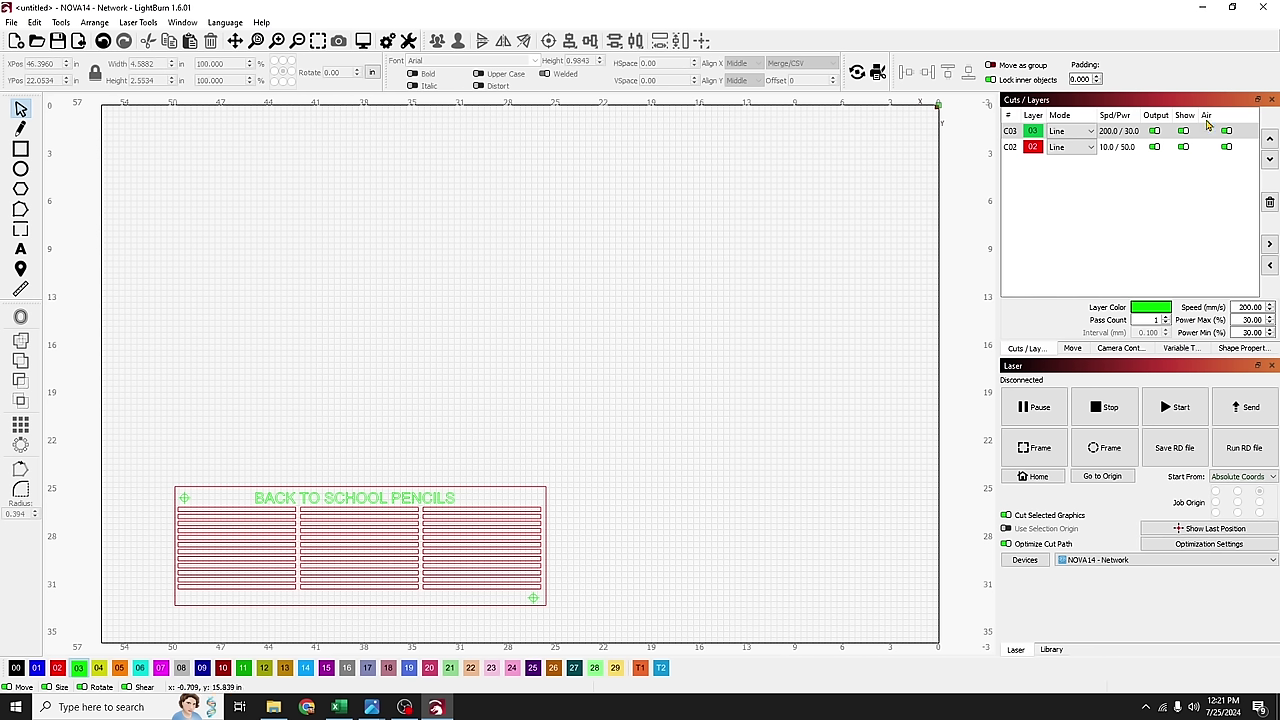
{"action": "left_click", "coordinate": [1155, 131]}
{"action": "left_click", "coordinate": [1155, 147]}
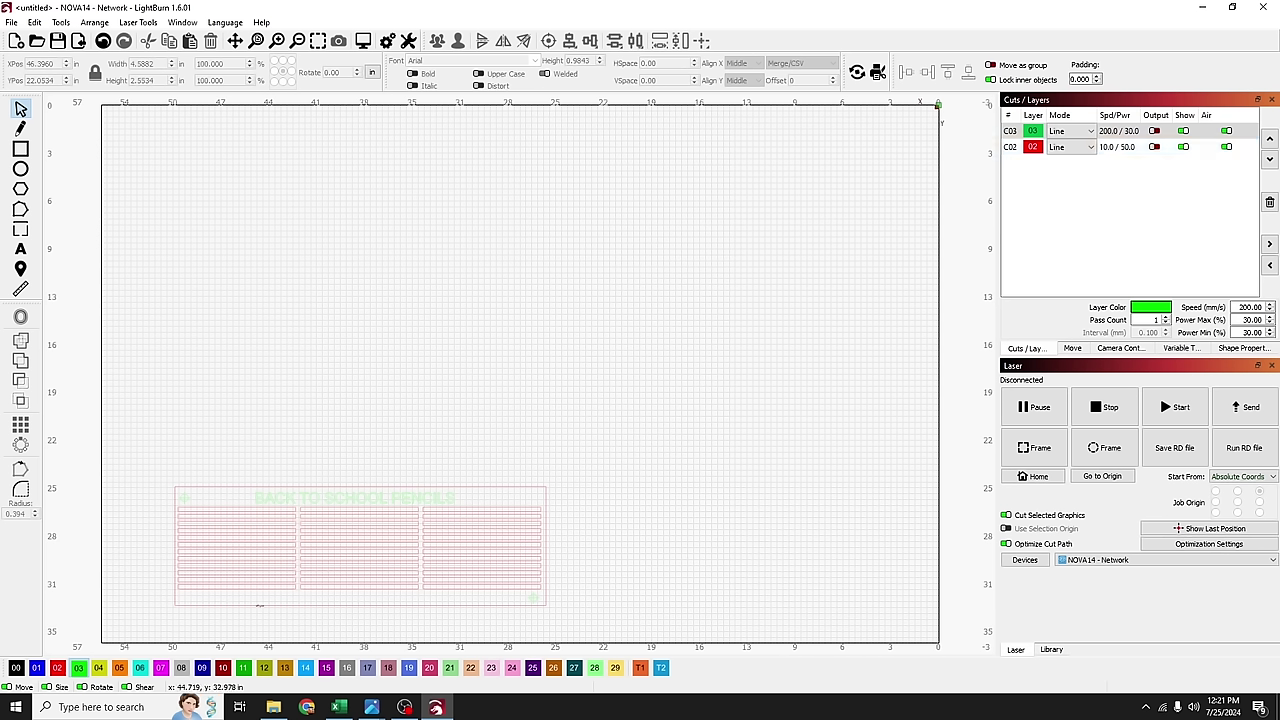
Step: Add the text %0 on black layer 00 near the left end of the lowest slot in the first column
{"action": "scroll", "coordinate": [293, 582], "scroll_direction": "up", "scroll_amount": 2}
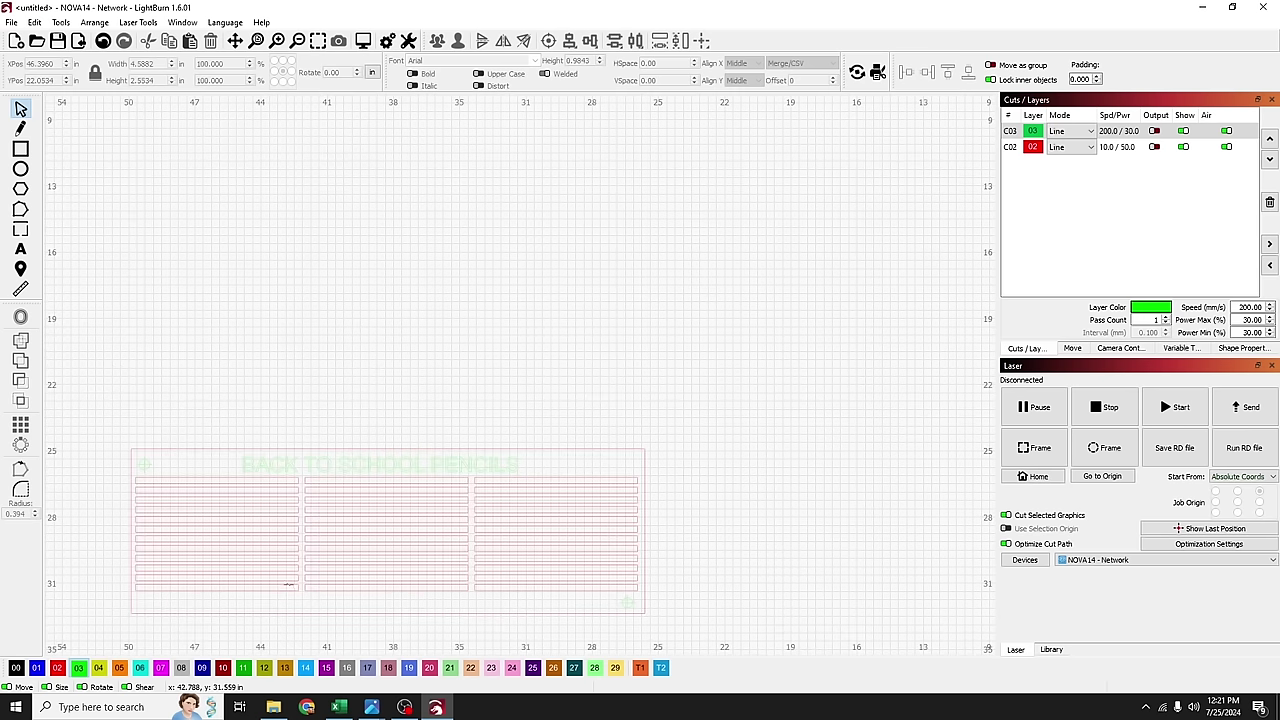
{"action": "scroll", "coordinate": [285, 602], "scroll_direction": "up", "scroll_amount": 1}
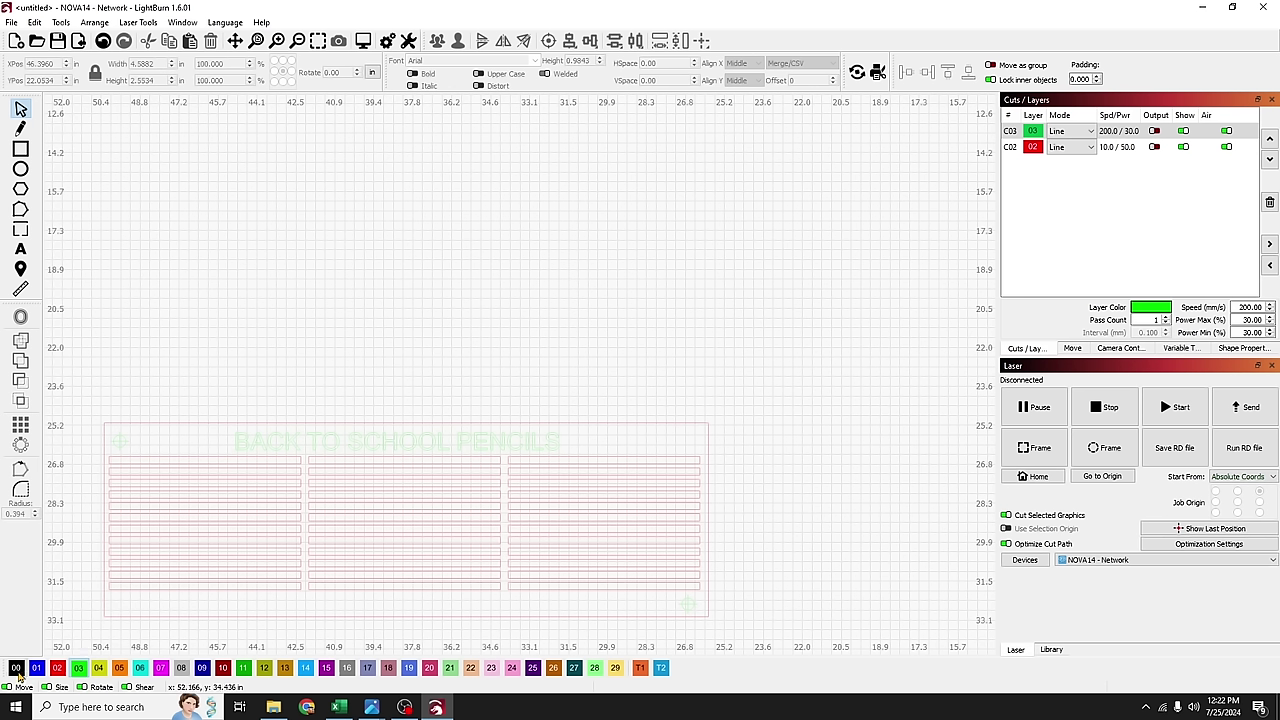
{"action": "left_click", "coordinate": [20, 250]}
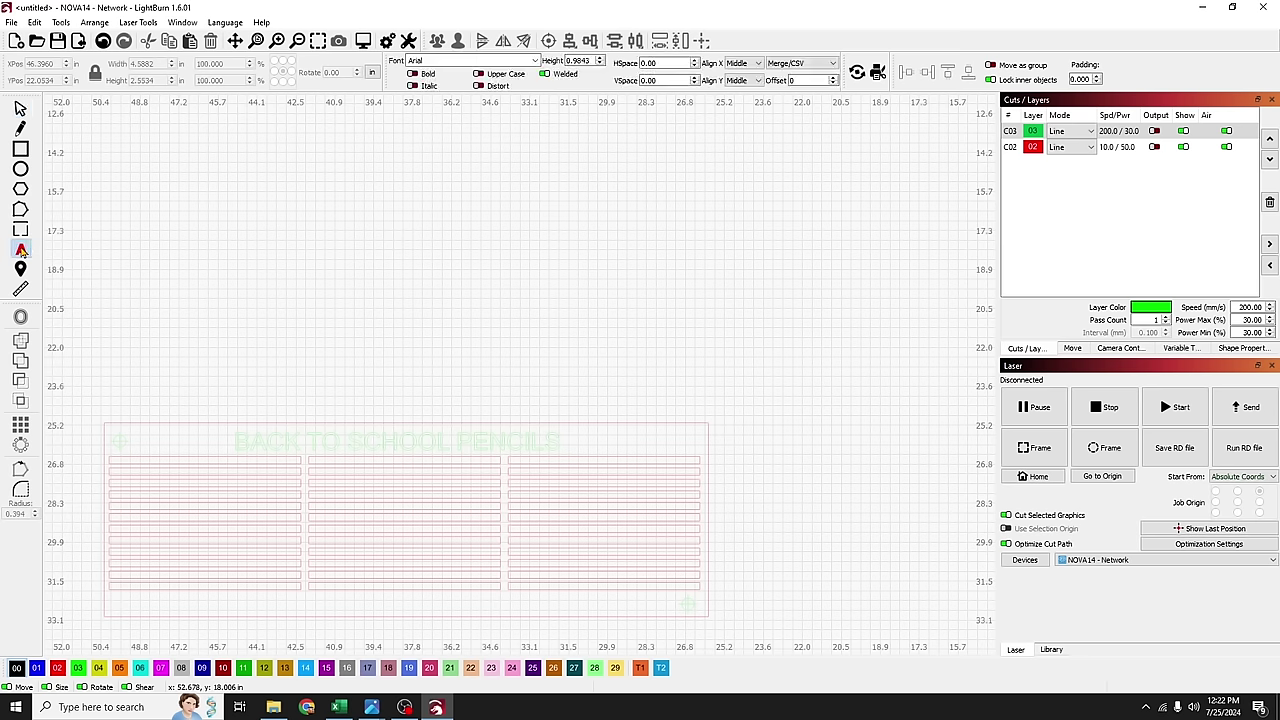
{"action": "scroll", "coordinate": [128, 608], "scroll_direction": "up", "scroll_amount": 5}
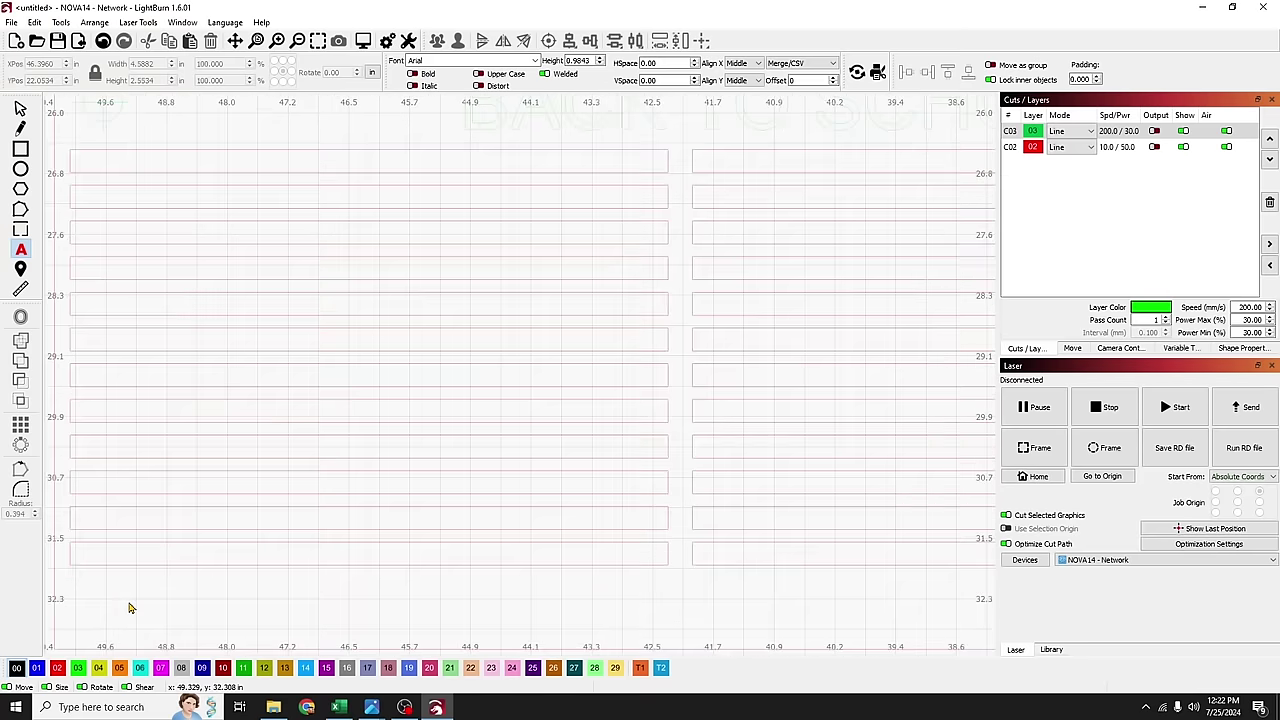
{"action": "left_click", "coordinate": [193, 558]}
{"action": "type", "text": "%"}
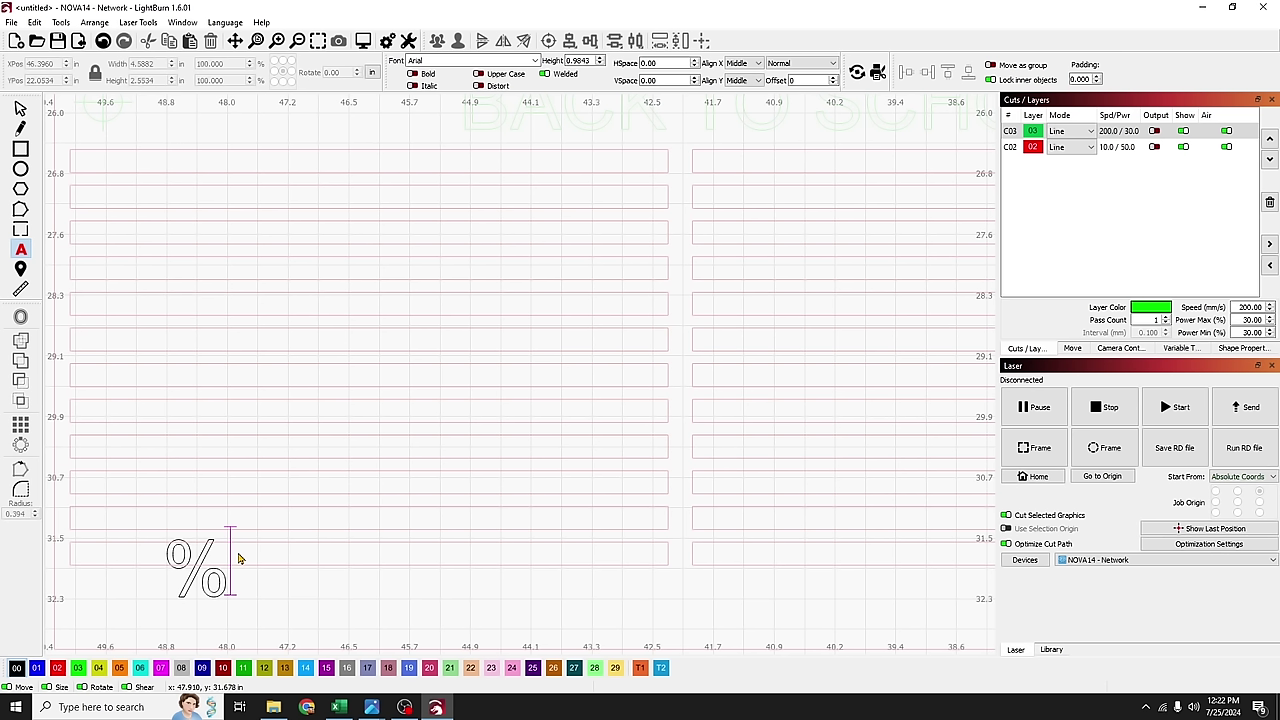
{"action": "type", "text": "0"}
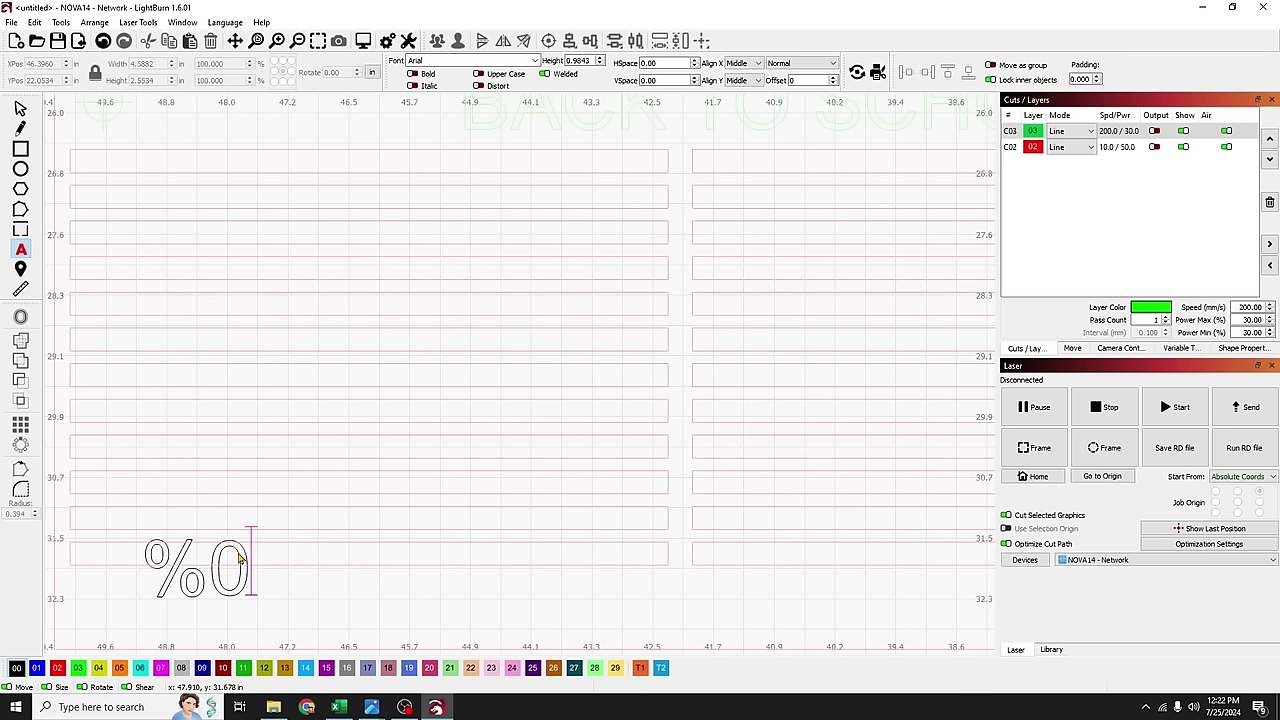
Step: Scale the %0 text down and set its height to 0.17 in with proportions locked
{"action": "left_click", "coordinate": [20, 108]}
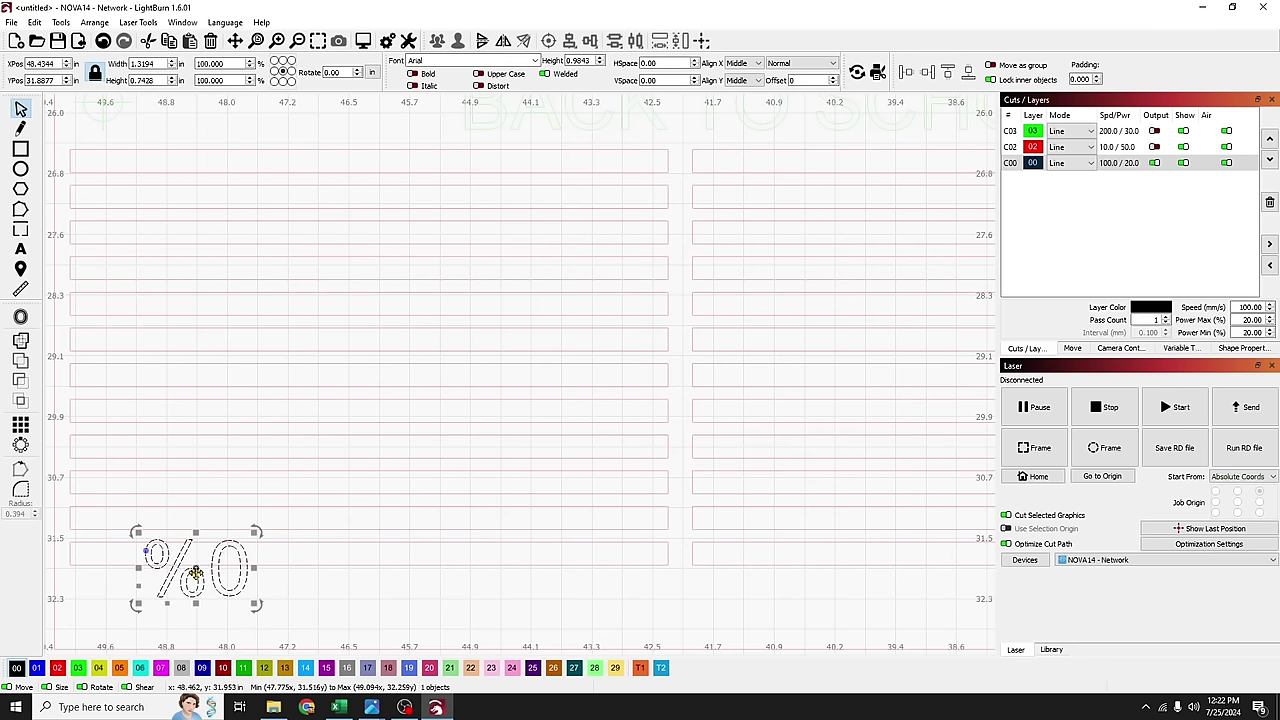
{"action": "left_click_drag", "start_coordinate": [255, 605], "coordinate": [165, 566]}
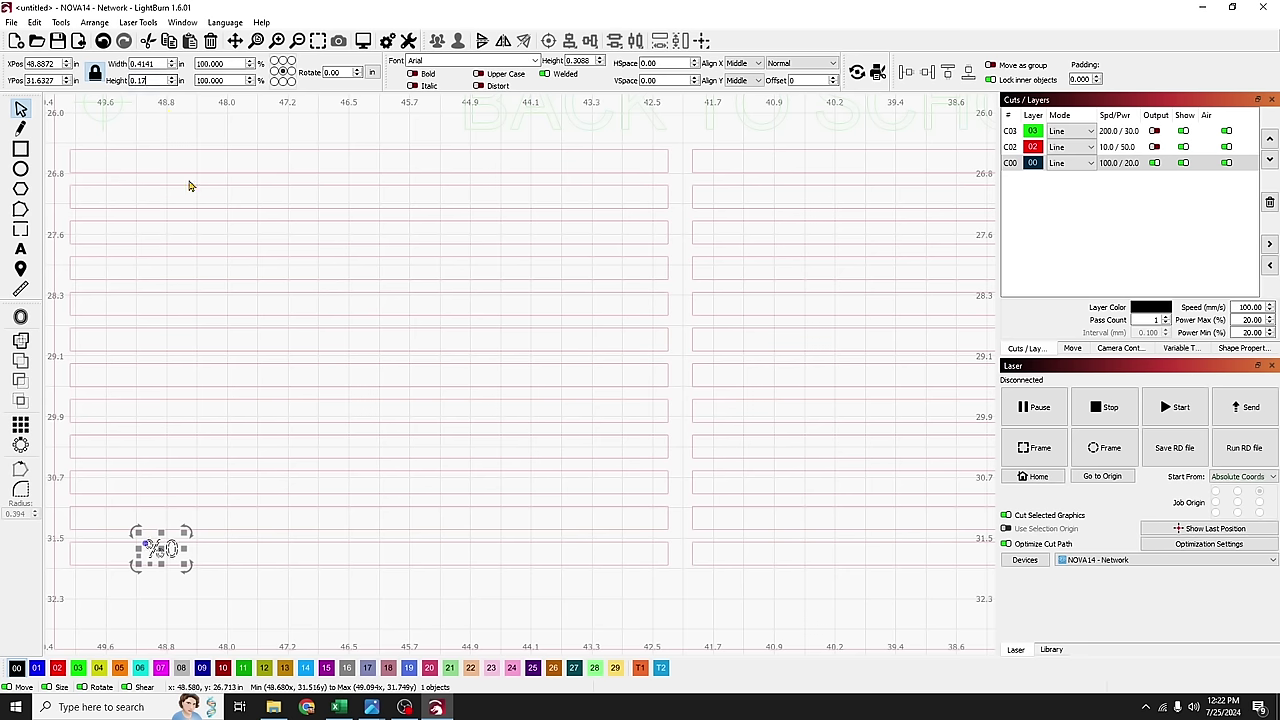
{"action": "left_click", "coordinate": [198, 529]}
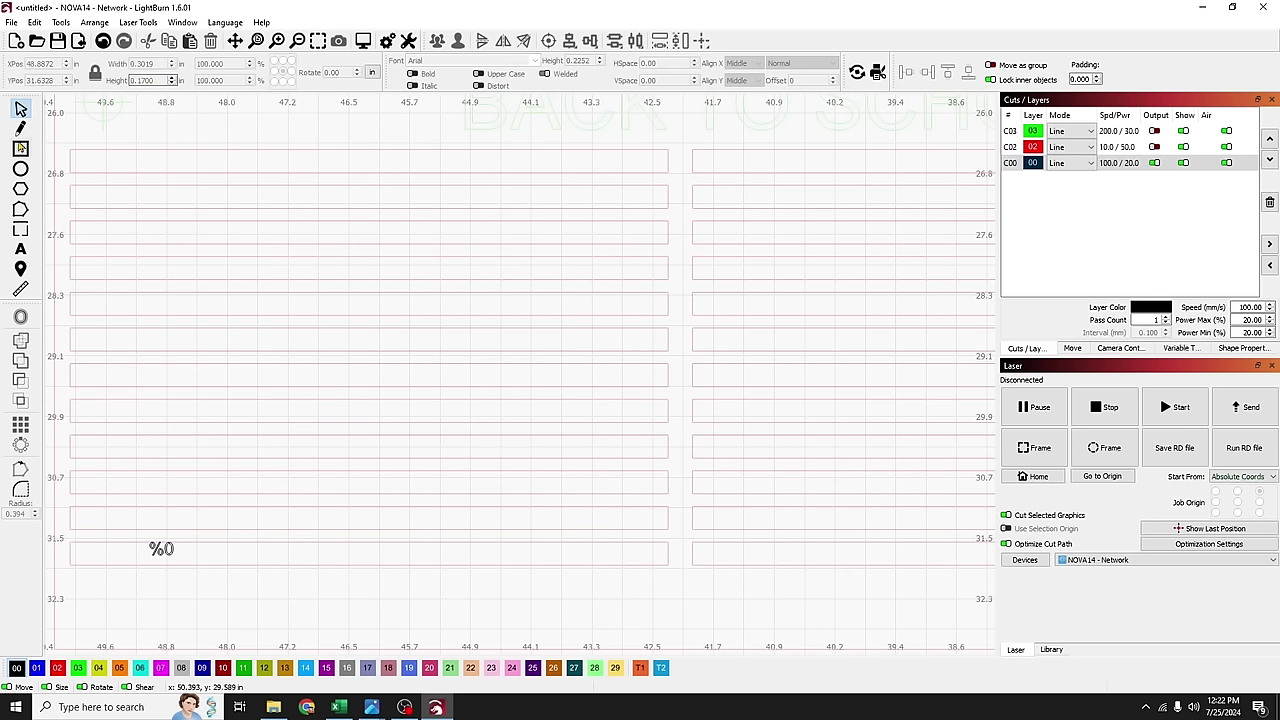
Step: Draw a spacer rectangle about 1.66 by 0.3 in at the left end of the lowest slot, on green layer 03 with output on
{"action": "scroll", "coordinate": [145, 555], "scroll_direction": "up", "scroll_amount": 5}
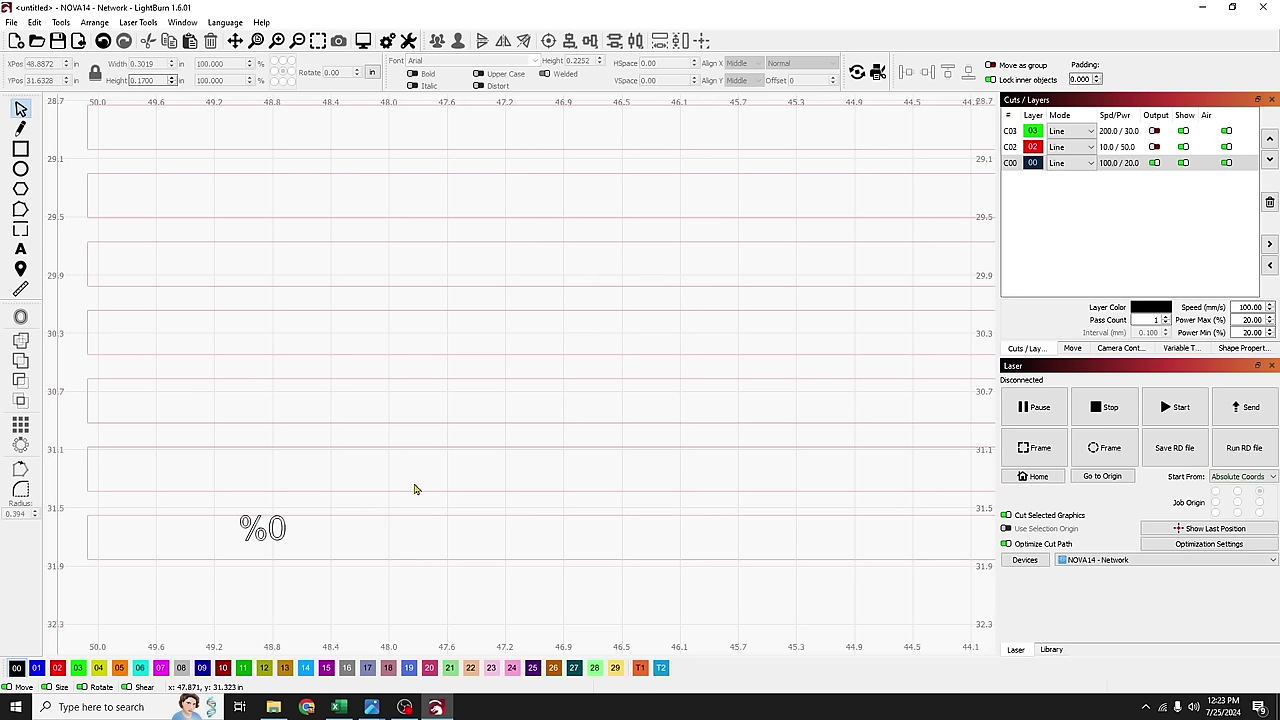
{"action": "left_click", "coordinate": [21, 149]}
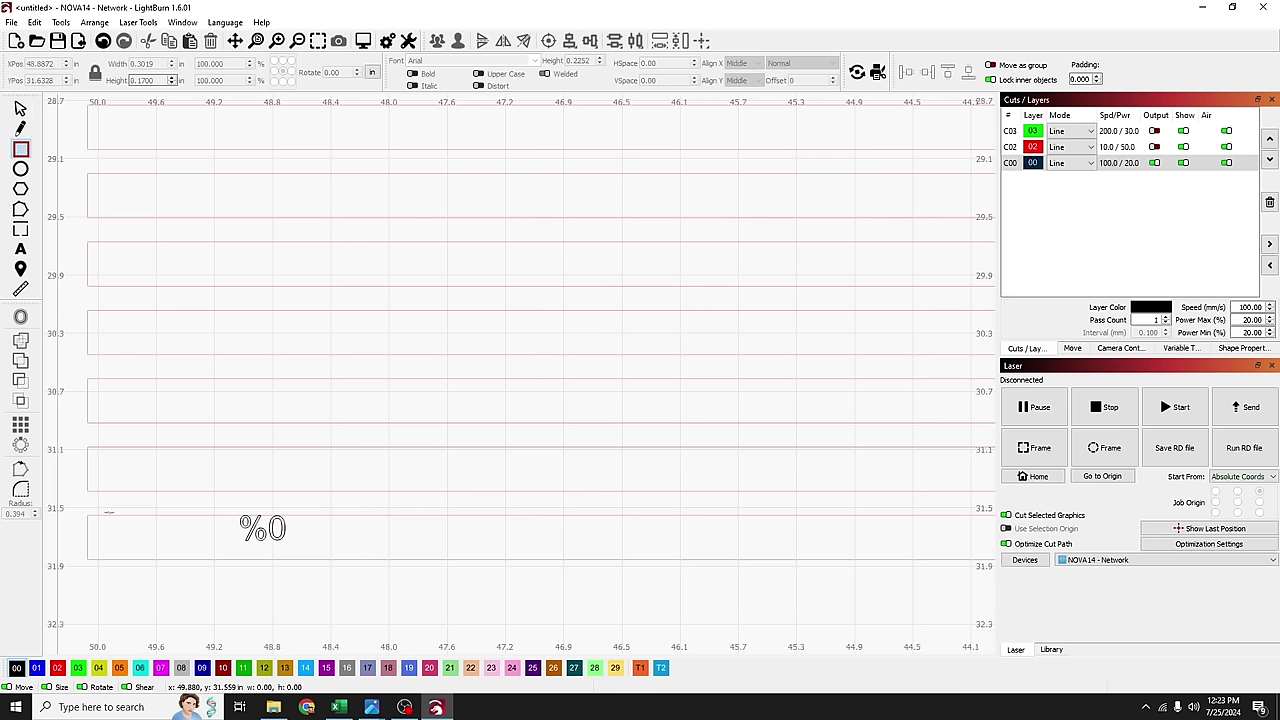
{"action": "left_click_drag", "start_coordinate": [86, 513], "coordinate": [333, 561]}
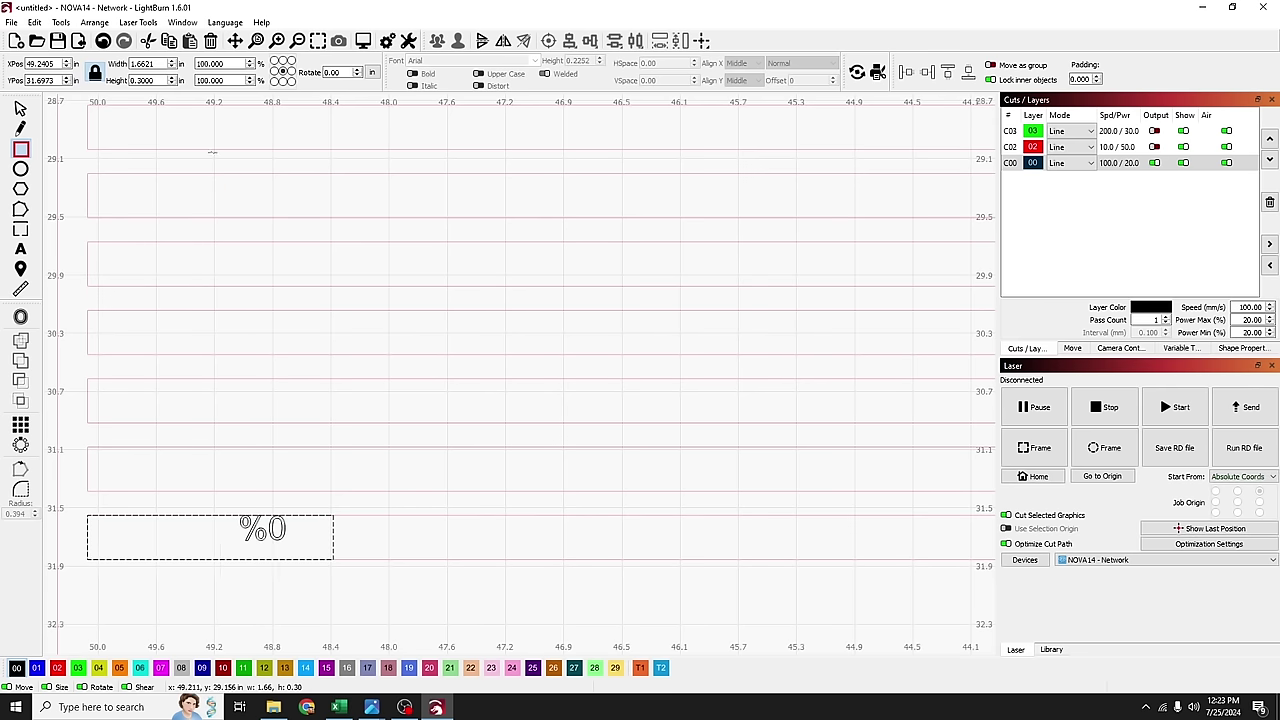
{"action": "double_click", "coordinate": [148, 63]}
{"action": "type", "text": "1.5"}
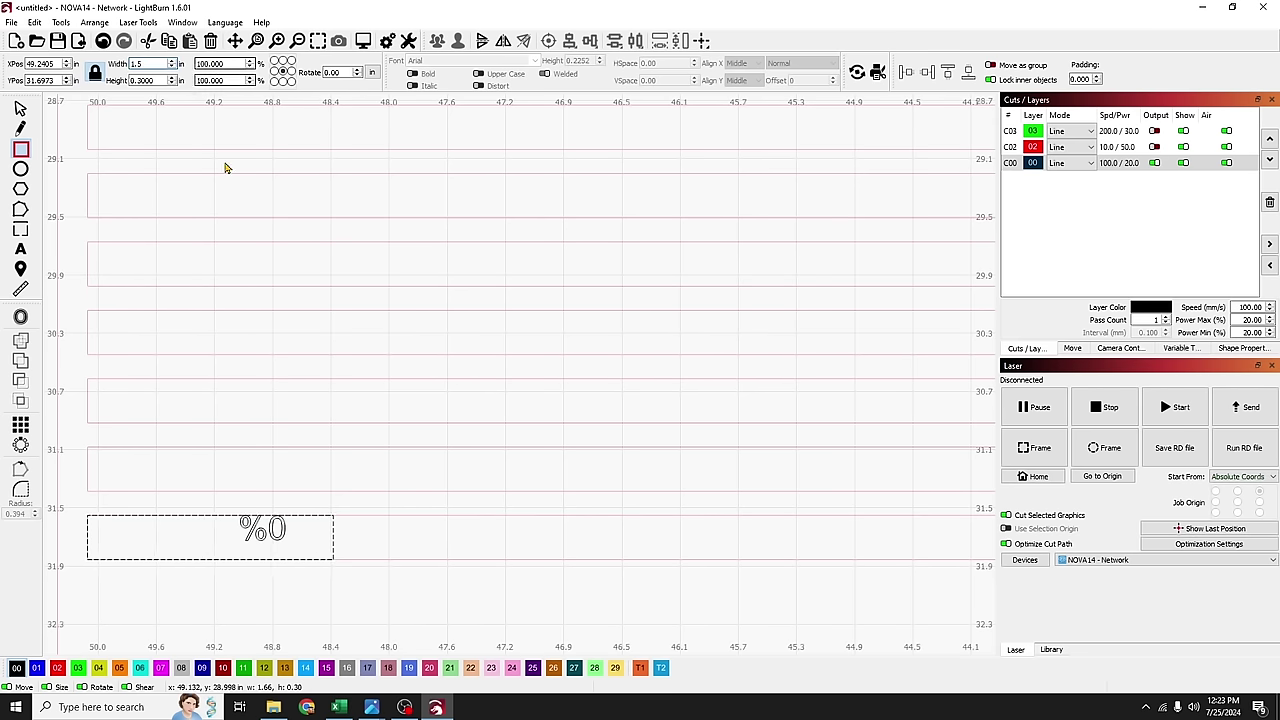
{"action": "left_click", "coordinate": [79, 668]}
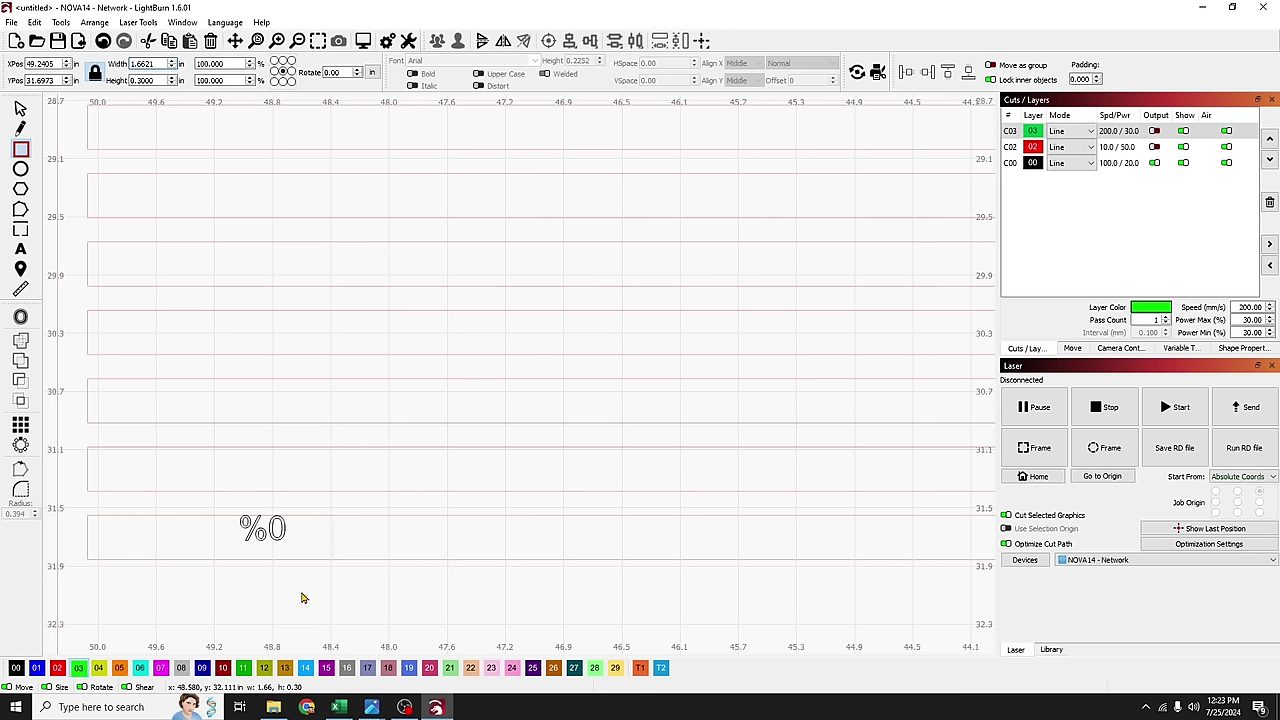
{"action": "left_click", "coordinate": [333, 540]}
Step: Move the %0 text just right of the green spacer rectangle and nudge it up inside the slot
{"action": "left_click", "coordinate": [20, 108]}
{"action": "left_click_drag", "start_coordinate": [268, 516], "coordinate": [366, 540]}
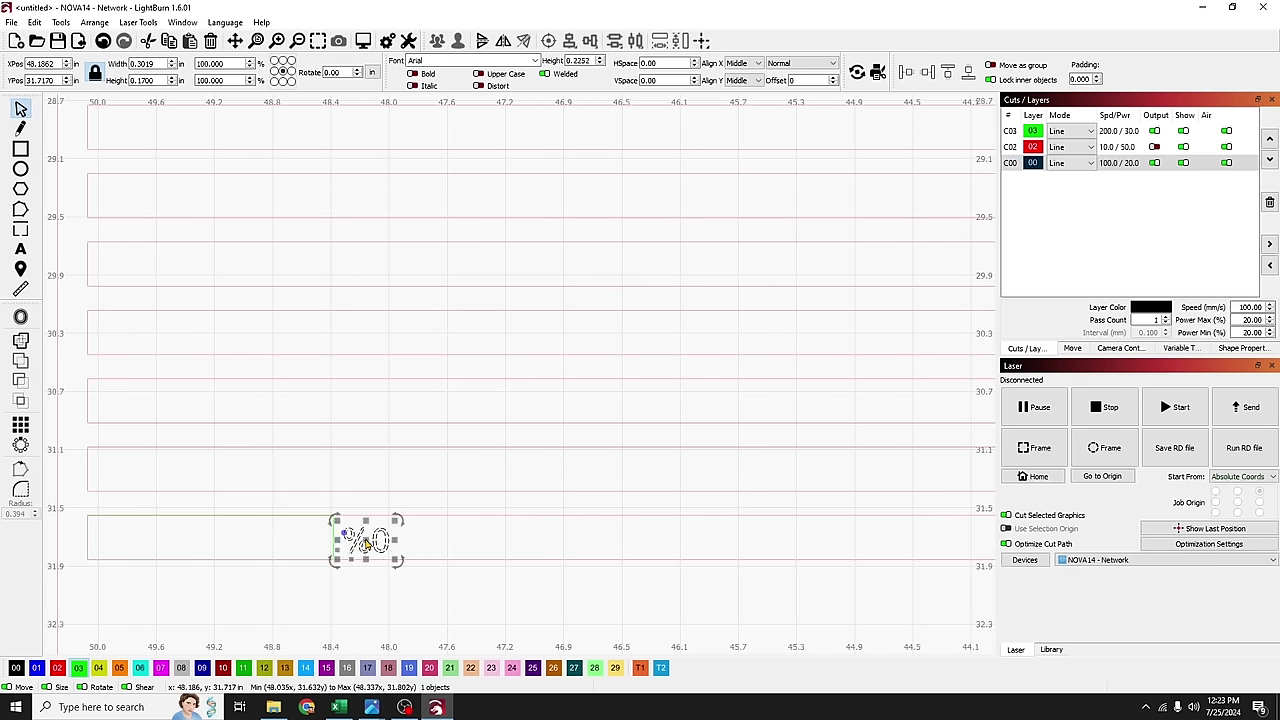
{"action": "scroll", "coordinate": [359, 577], "scroll_direction": "up", "scroll_amount": 3}
{"action": "scroll", "coordinate": [359, 577], "scroll_direction": "up", "scroll_amount": 1}
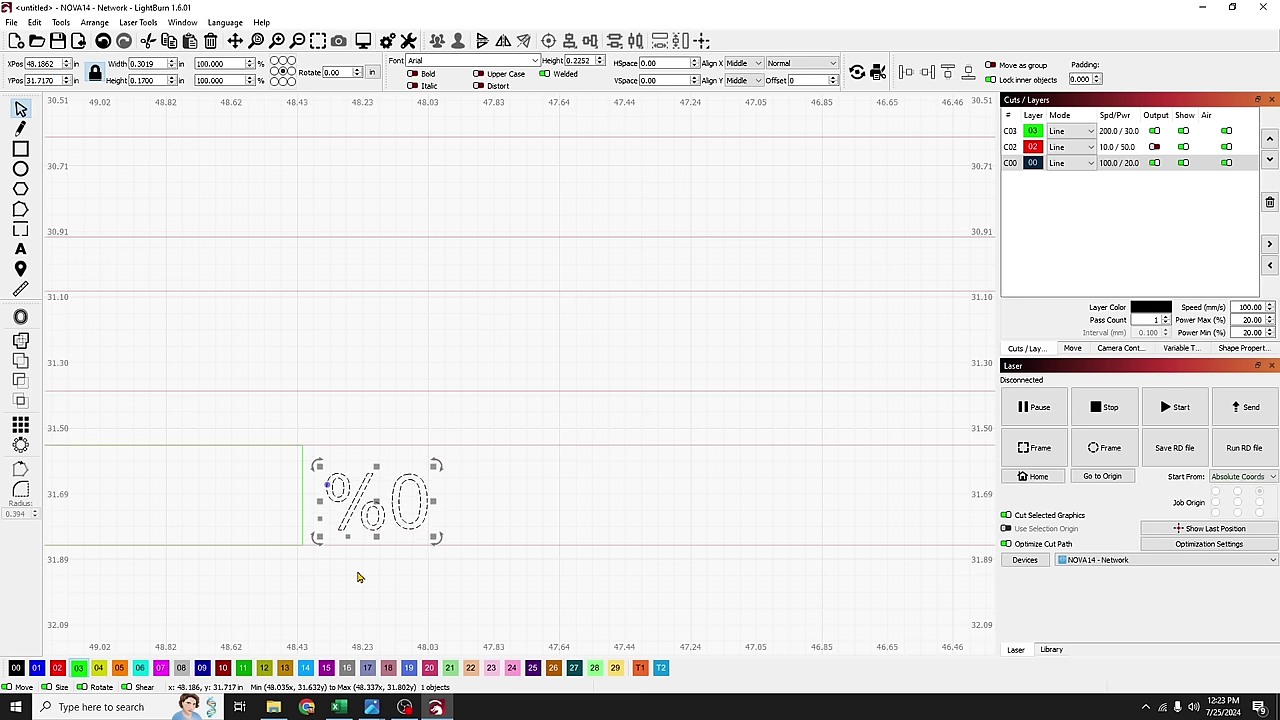
{"action": "key", "text": "Up"}
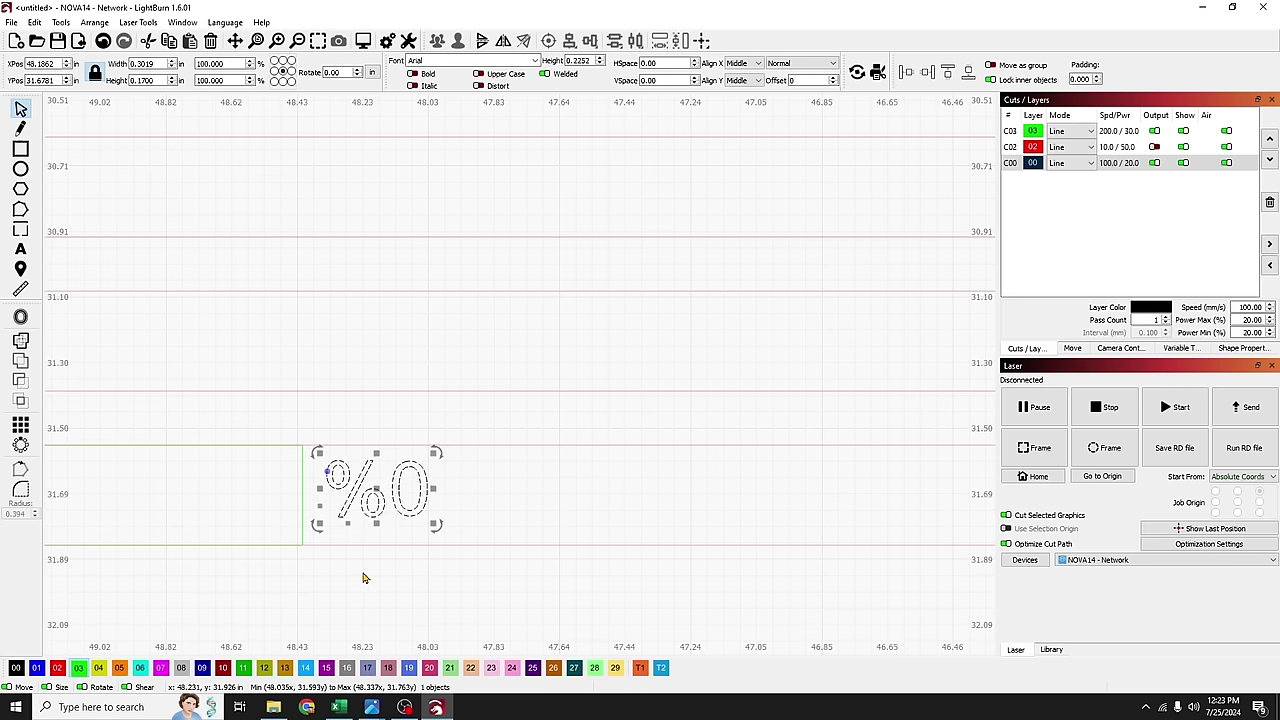
Step: Set the Ctrl-Arrow shape move increment to 0.01 in and fine-nudge the %0 text to the slot's vertical centre
{"action": "left_click", "coordinate": [387, 40]}
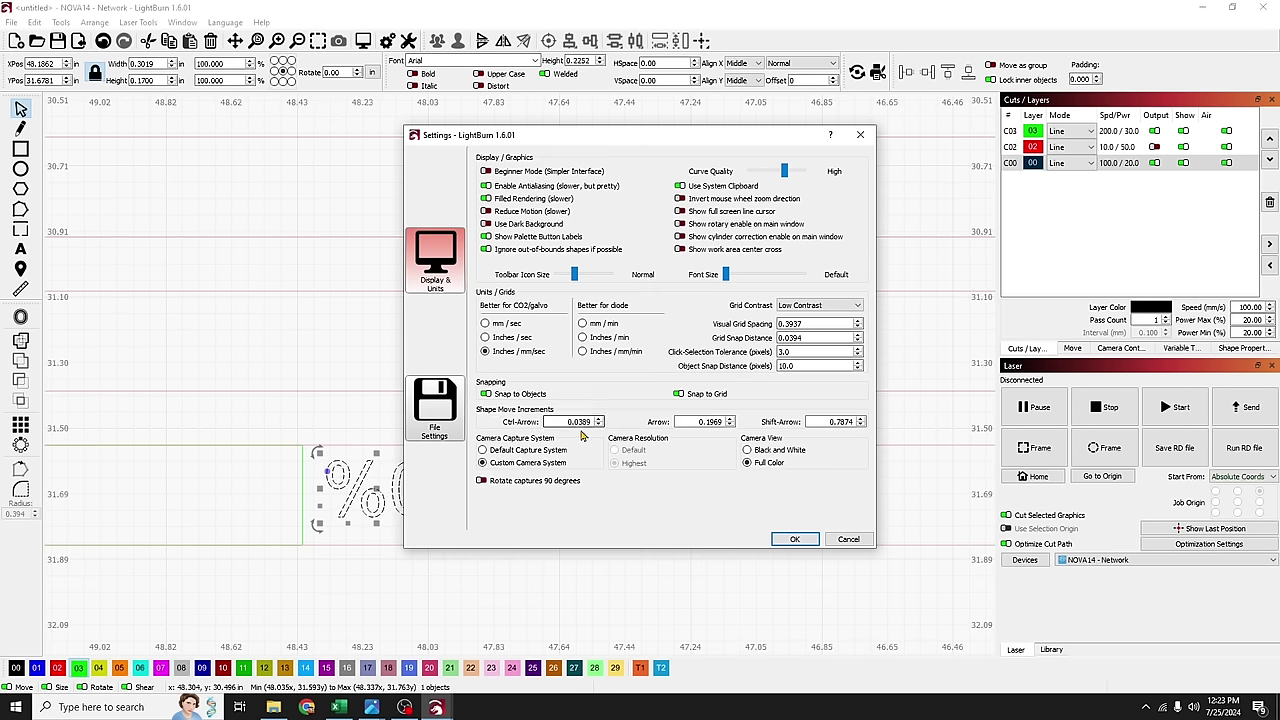
{"action": "left_click_drag", "start_coordinate": [593, 423], "coordinate": [578, 424]}
{"action": "type", "text": "1"}
{"action": "left_click", "coordinate": [794, 540]}
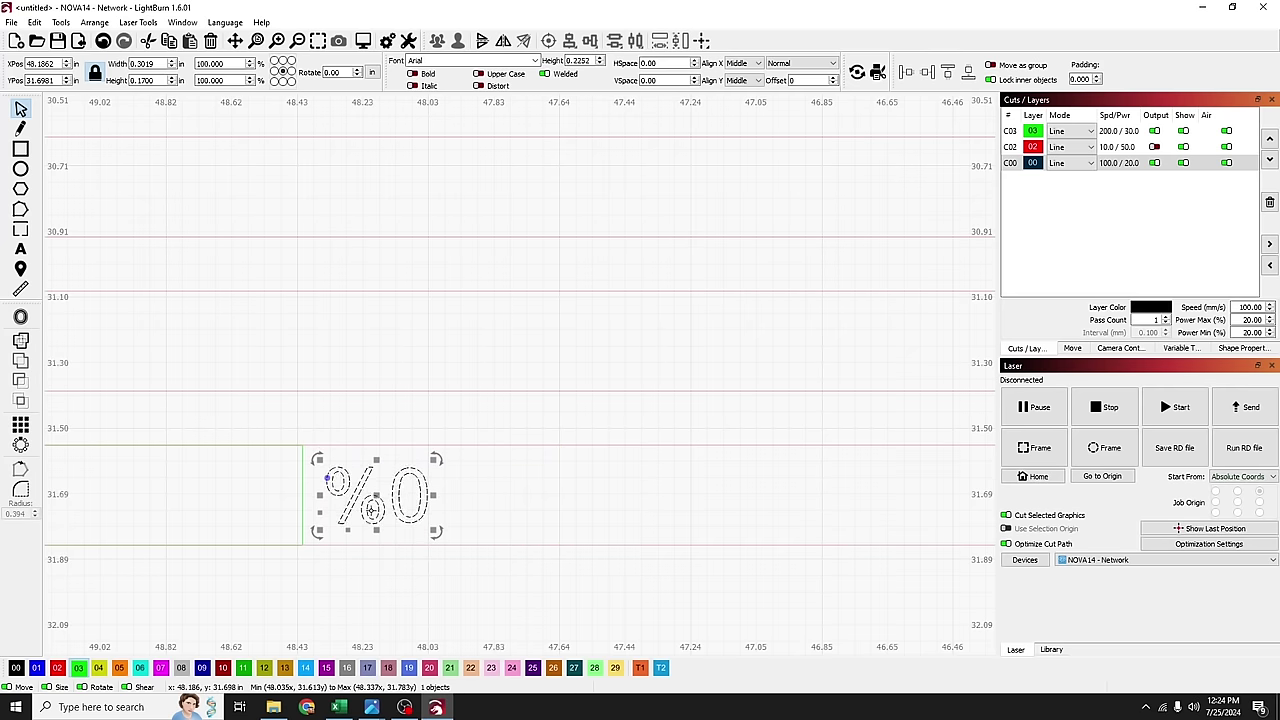
Step: Set the %0 text's horizontal alignment to Left and its variable text mode to Merge/CSV
{"action": "scroll", "coordinate": [446, 528], "scroll_direction": "down", "scroll_amount": 3}
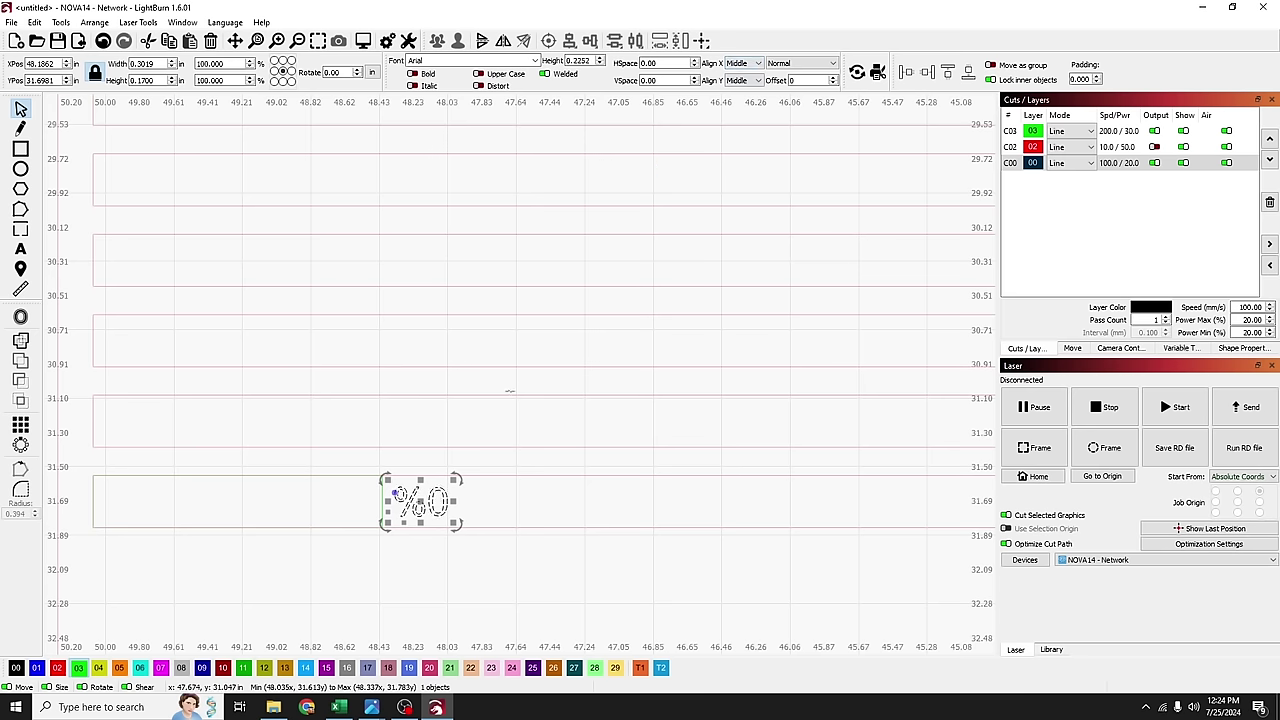
{"action": "left_click", "coordinate": [594, 346]}
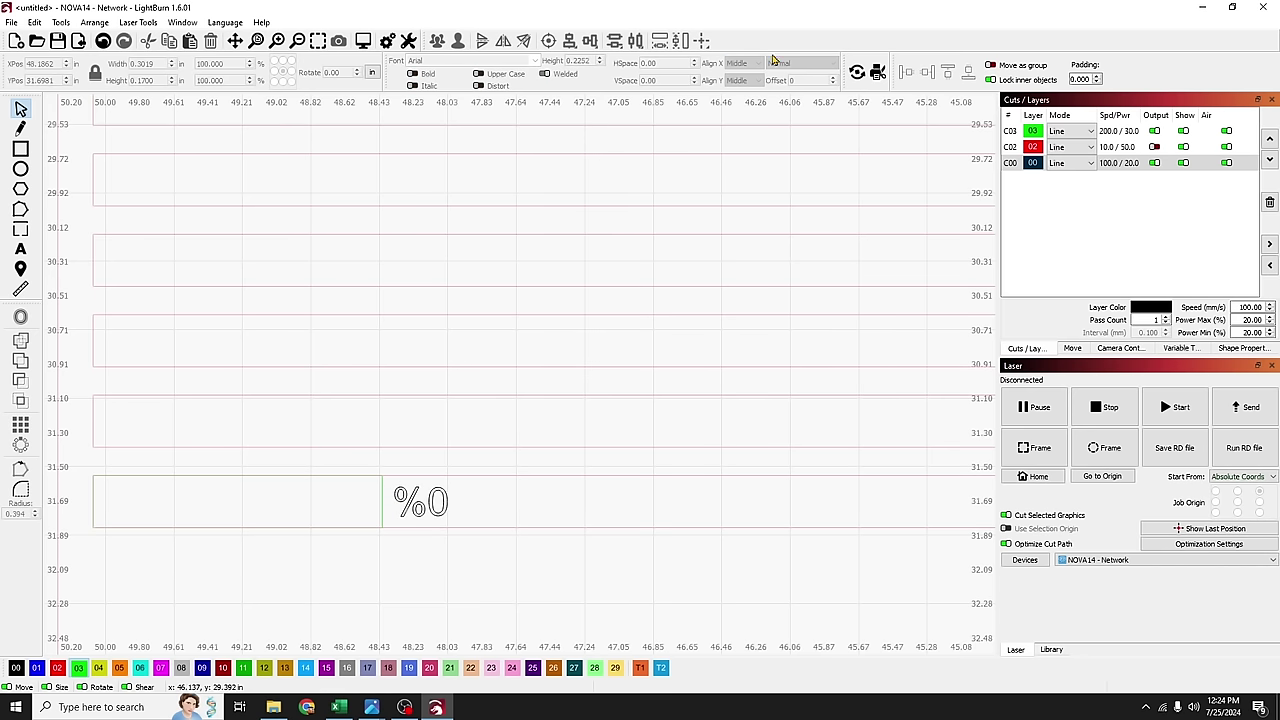
{"action": "left_click", "coordinate": [420, 500]}
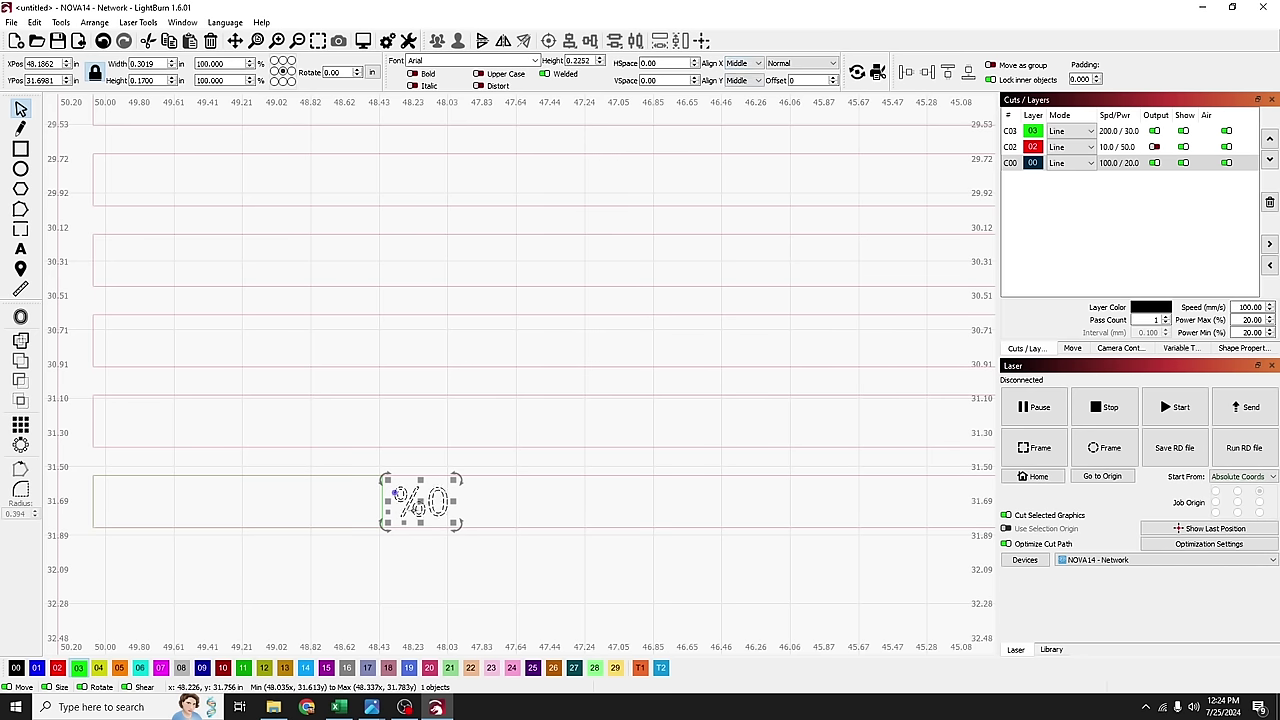
{"action": "left_click", "coordinate": [750, 64]}
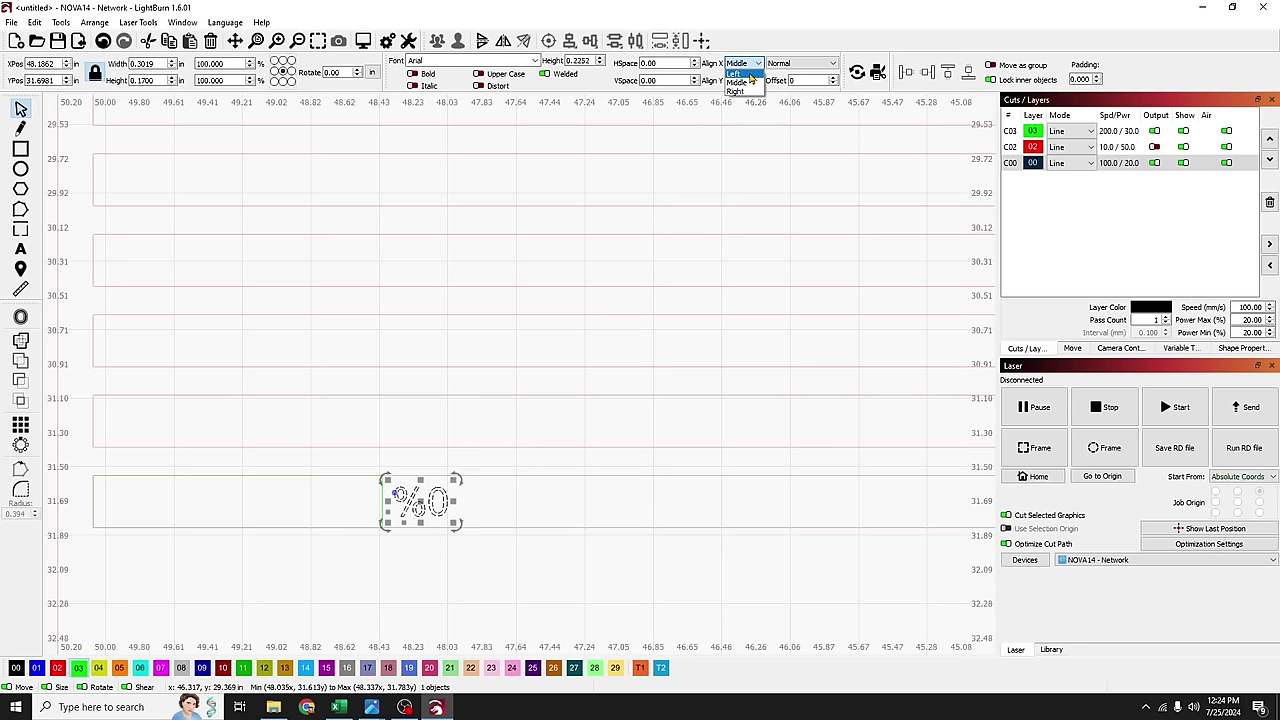
{"action": "left_click", "coordinate": [749, 75]}
{"action": "left_click", "coordinate": [826, 64]}
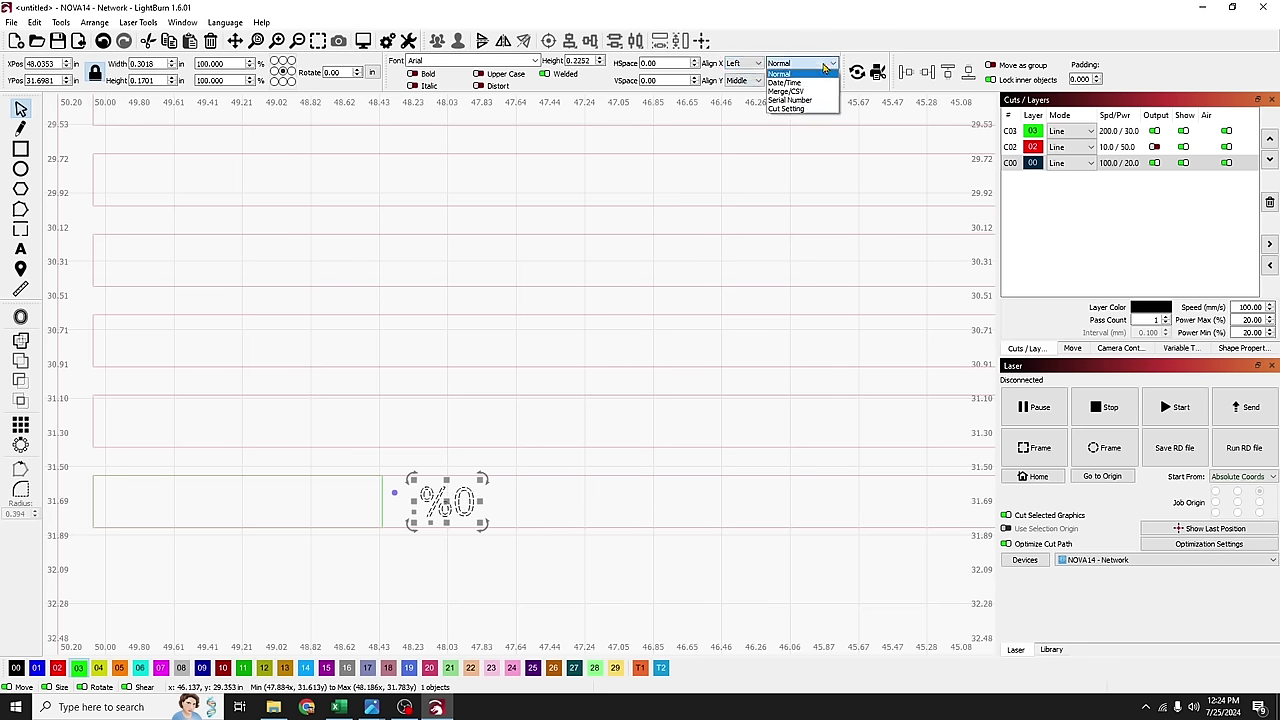
{"action": "left_click", "coordinate": [810, 92]}
Step: Start a grid array of the %0 text with 1 column and 12 rows
{"action": "scroll", "coordinate": [650, 510], "scroll_direction": "down", "scroll_amount": 5}
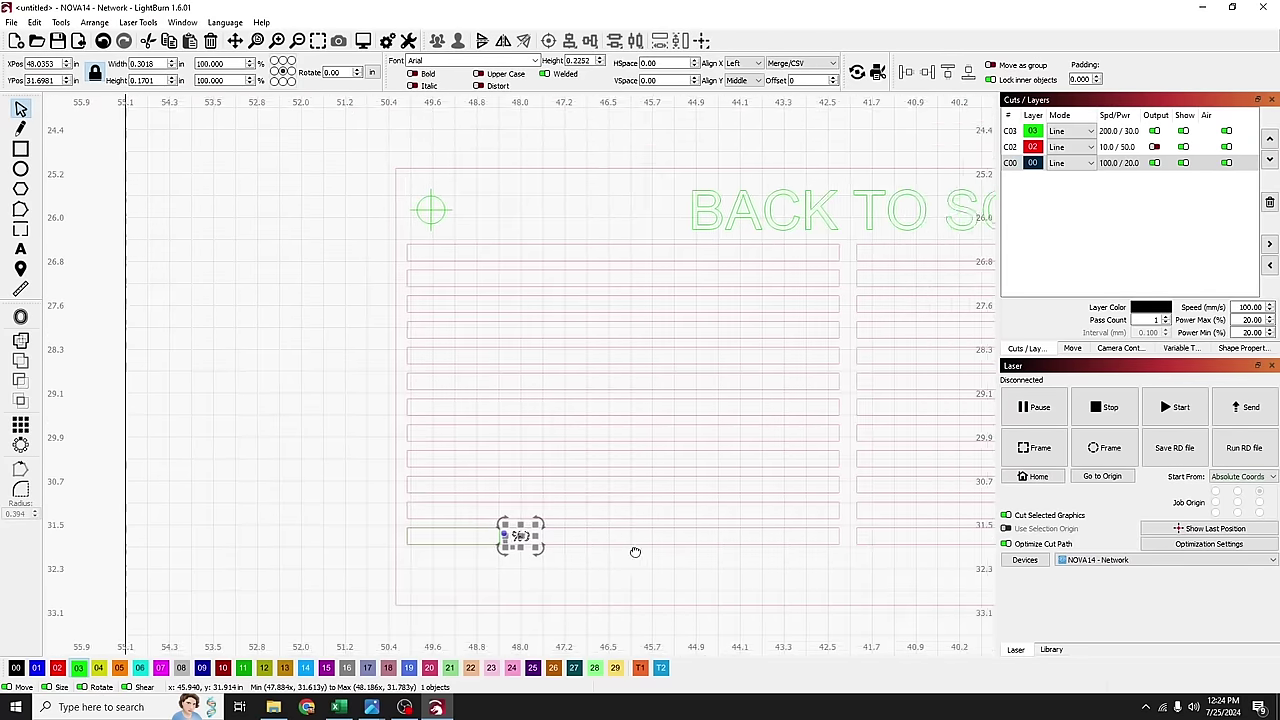
{"action": "left_click_drag", "start_coordinate": [639, 548], "coordinate": [606, 580]}
{"action": "scroll", "coordinate": [500, 570], "scroll_direction": "up", "scroll_amount": 2}
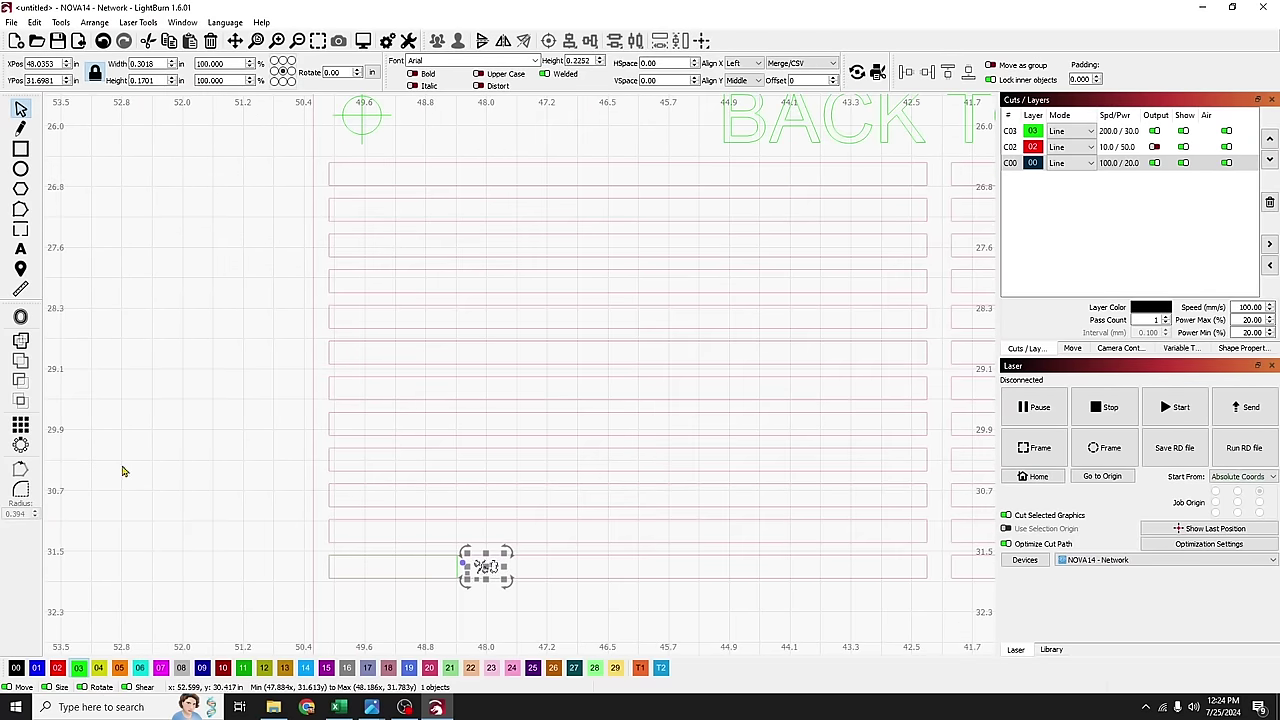
{"action": "left_click", "coordinate": [20, 425]}
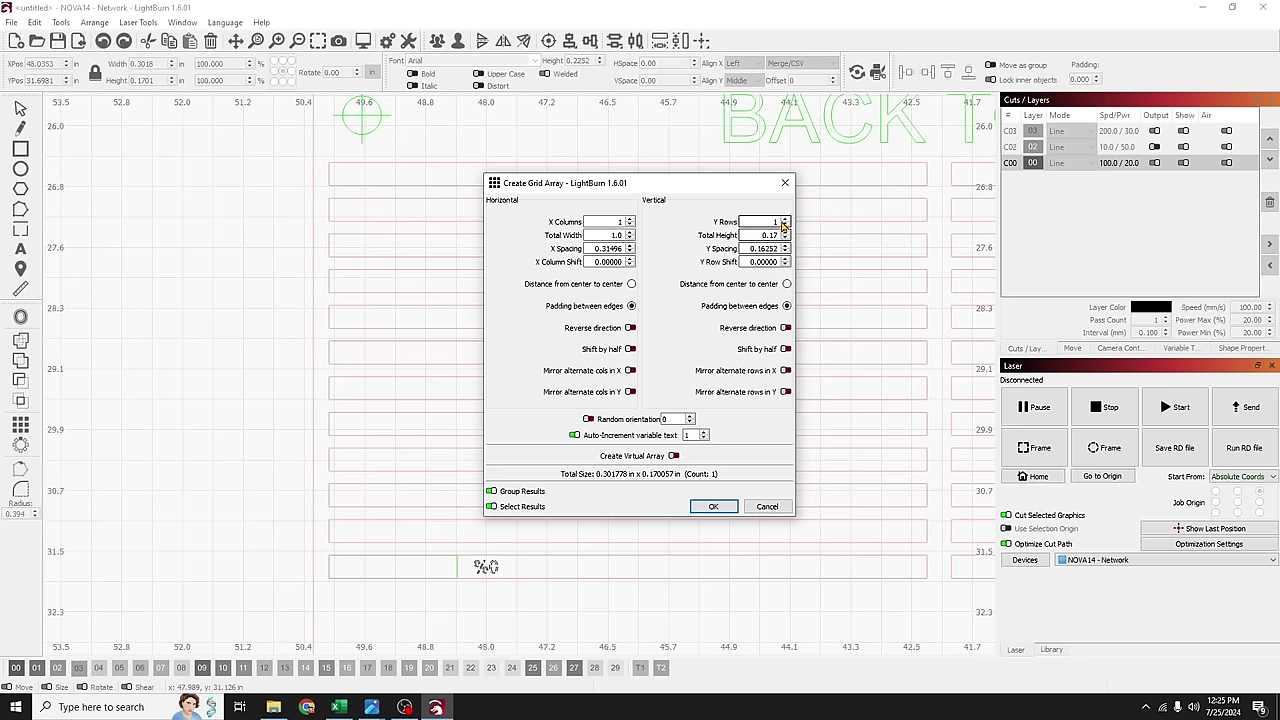
{"action": "left_click_drag", "start_coordinate": [800, 235], "coordinate": [802, 248]}
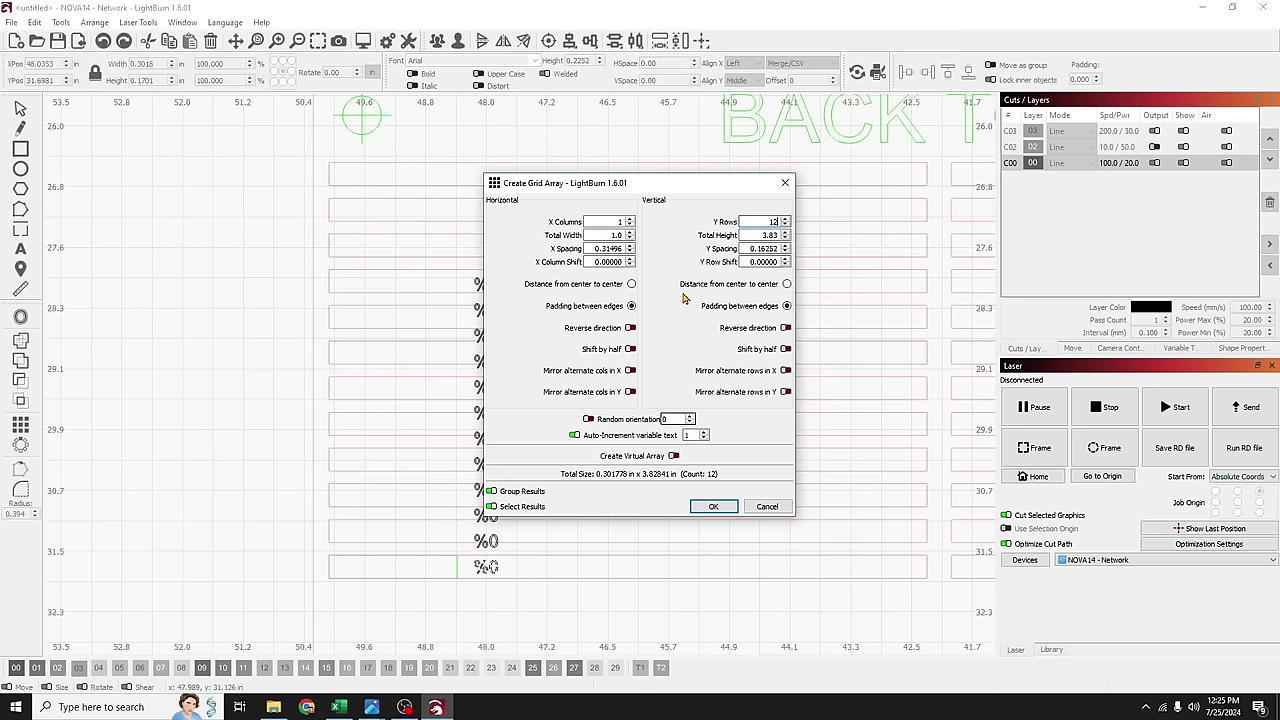
{"action": "scroll", "coordinate": [508, 430], "scroll_direction": "up", "scroll_amount": 1}
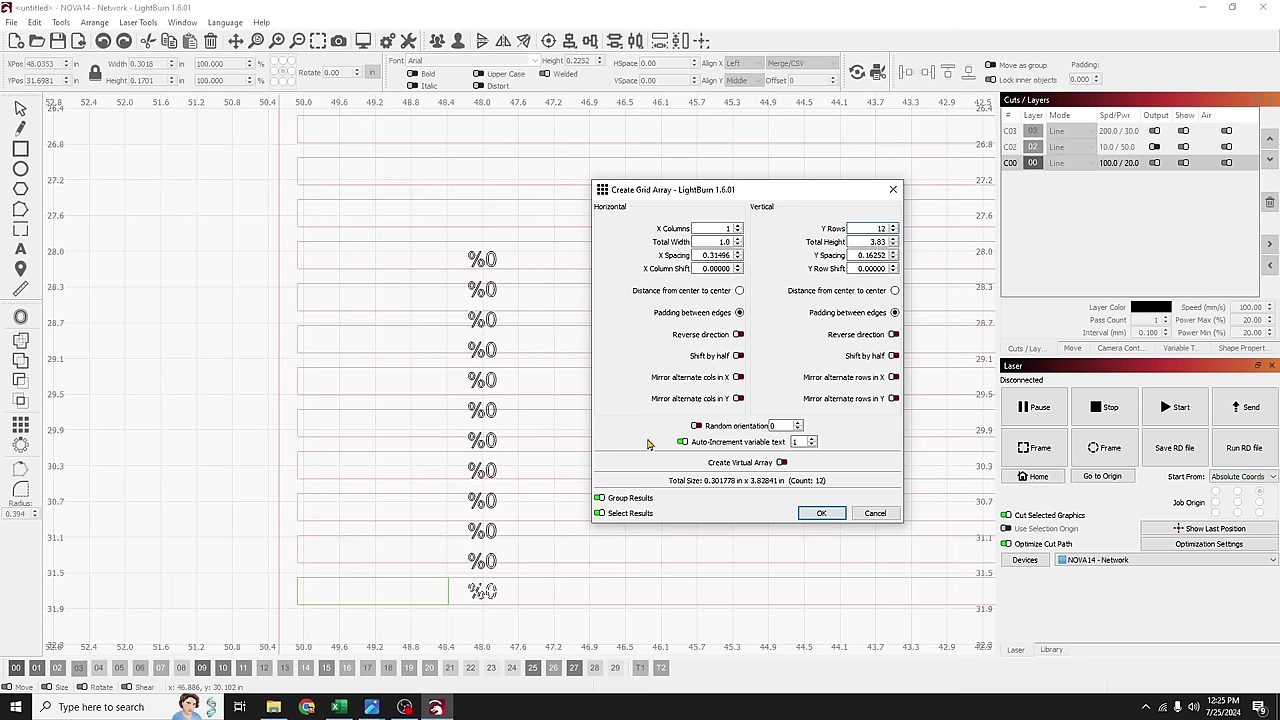
Step: Set the array's vertical spacing between row edges to 0.29 in so each text copy sits in its slot
{"action": "left_click", "coordinate": [894, 253]}
{"action": "left_click", "coordinate": [894, 253]}
{"action": "left_click", "coordinate": [894, 255]}
{"action": "left_click", "coordinate": [894, 255]}
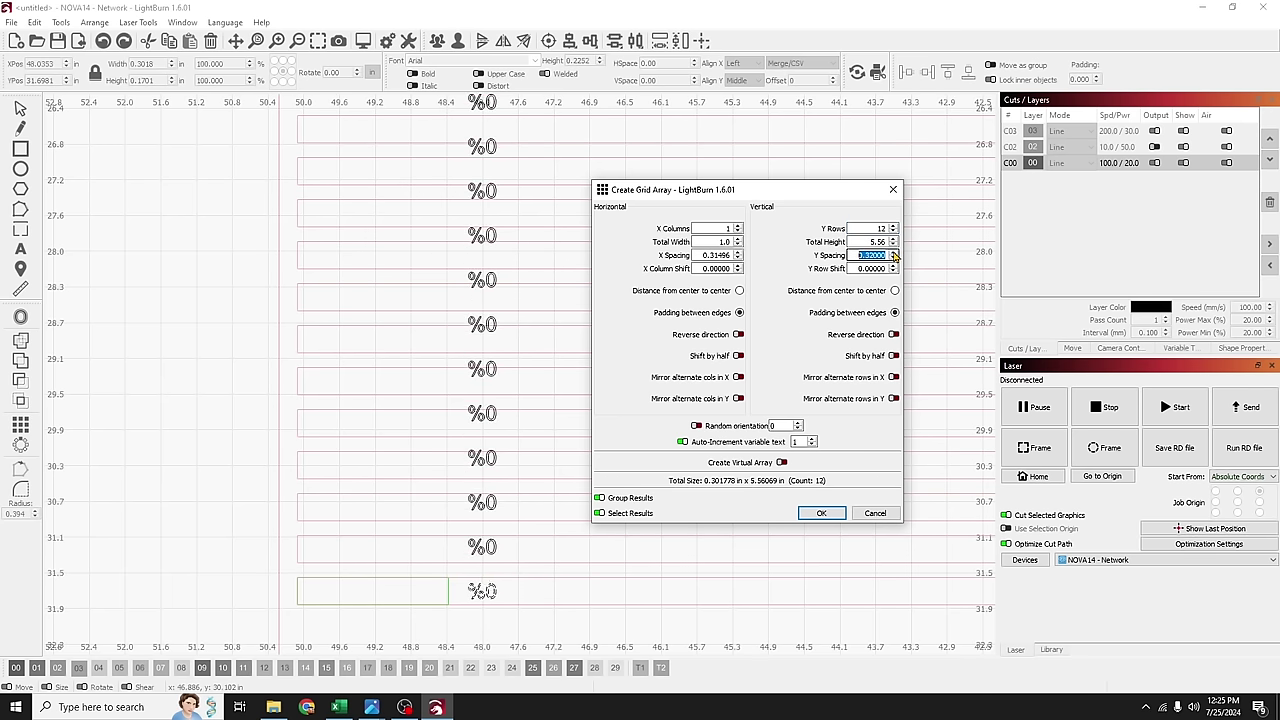
{"action": "scroll", "coordinate": [543, 369], "scroll_direction": "up", "scroll_amount": 1}
{"action": "scroll", "coordinate": [543, 369], "scroll_direction": "down", "scroll_amount": 2}
{"action": "scroll", "coordinate": [543, 367], "scroll_direction": "up", "scroll_amount": 1}
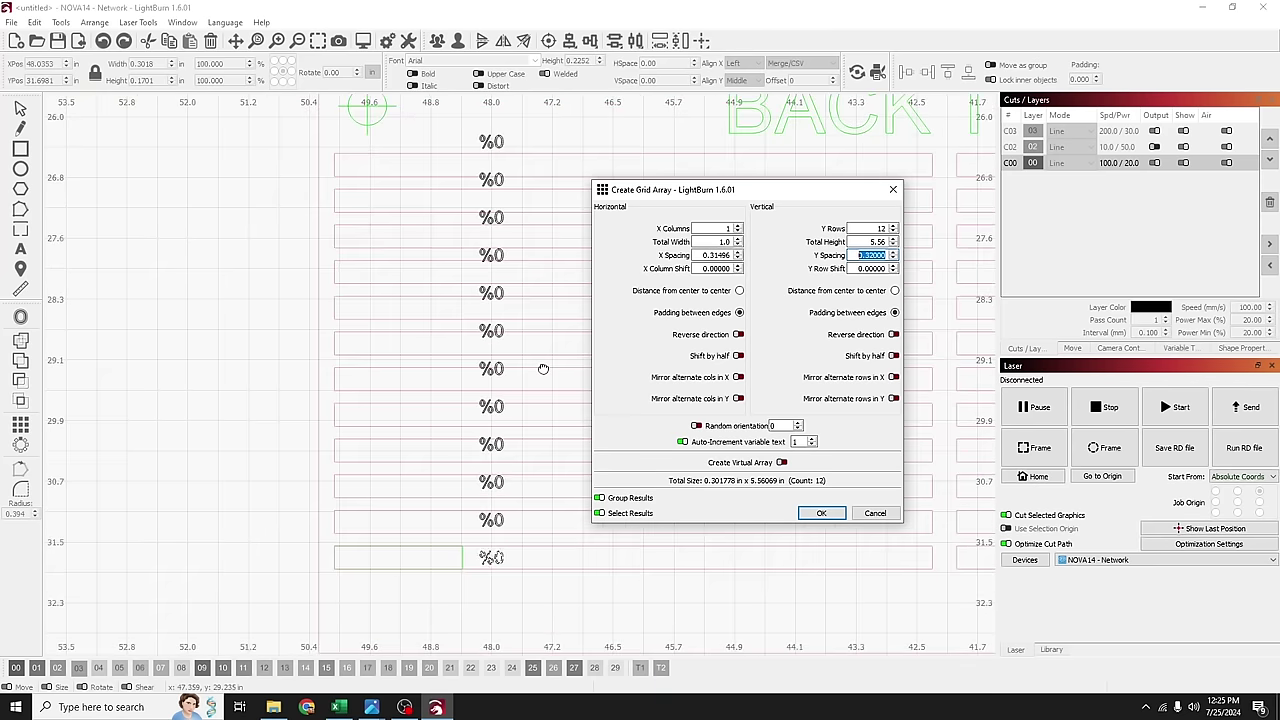
{"action": "left_click", "coordinate": [893, 268]}
{"action": "type", "text": "0.2"}
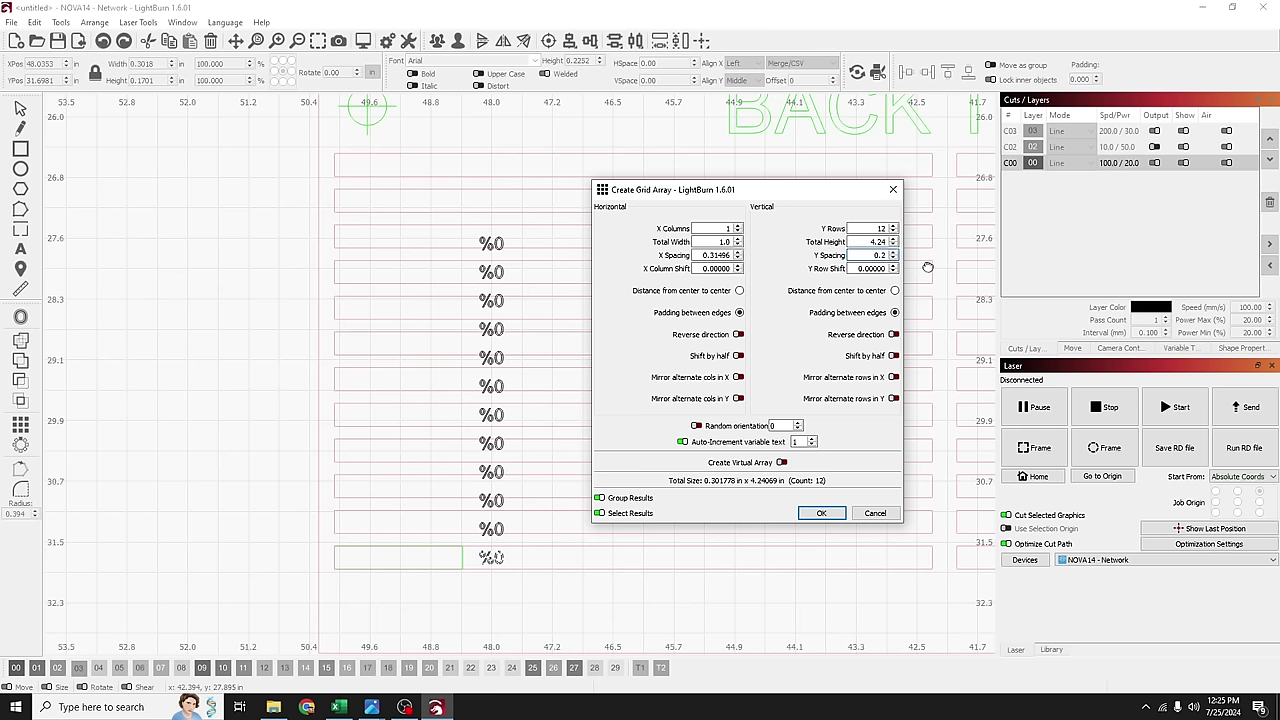
{"action": "type", "text": "9"}
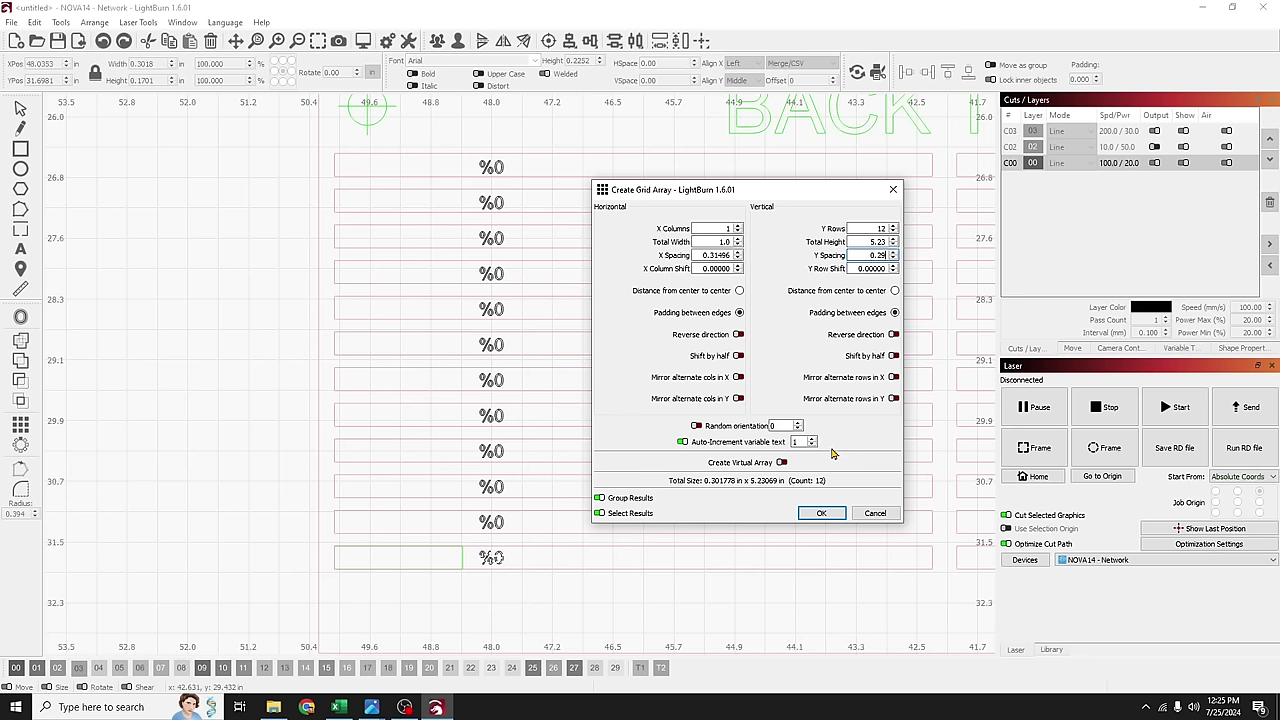
Step: Check the numbered names in column A of the Excel names file and return to LightBurn
{"action": "left_click", "coordinate": [339, 707]}
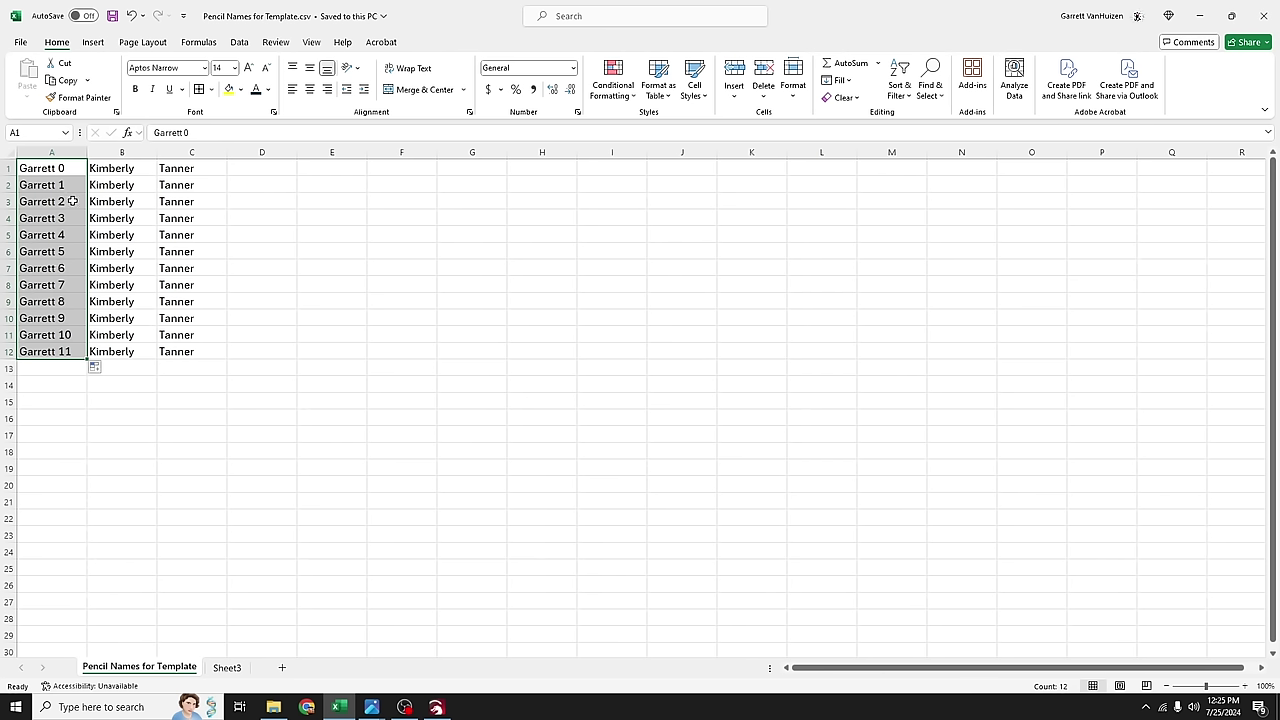
{"action": "left_click", "coordinate": [1201, 17]}
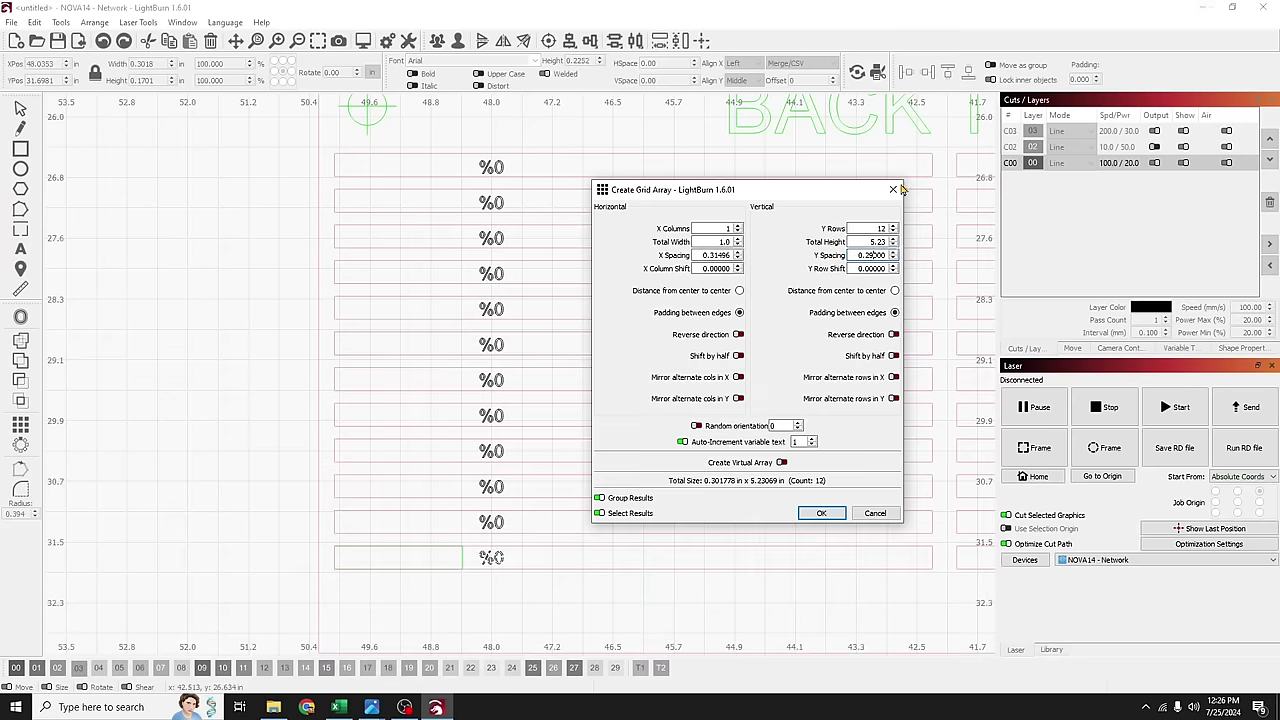
Step: Create the %0 text array, and duplicate it with the green spacer rectangle to the start of the second slot column
{"action": "left_click", "coordinate": [820, 515]}
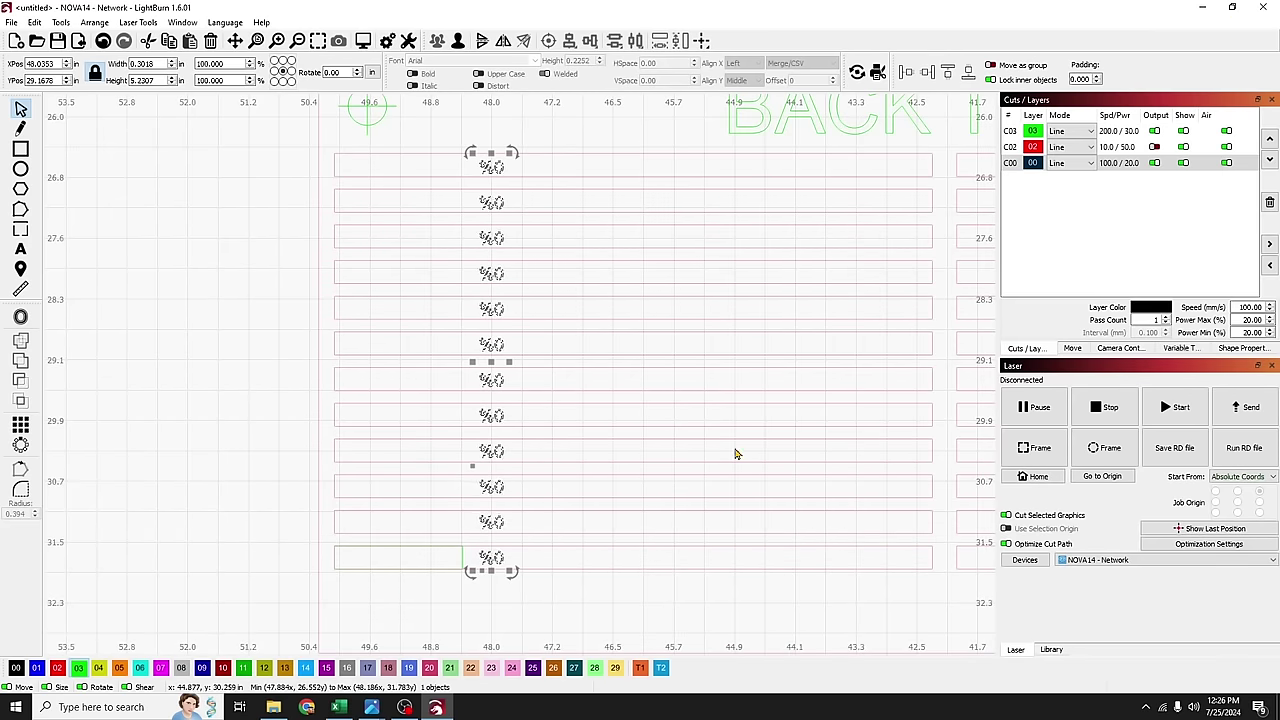
{"action": "left_click_drag", "start_coordinate": [722, 428], "coordinate": [457, 437]}
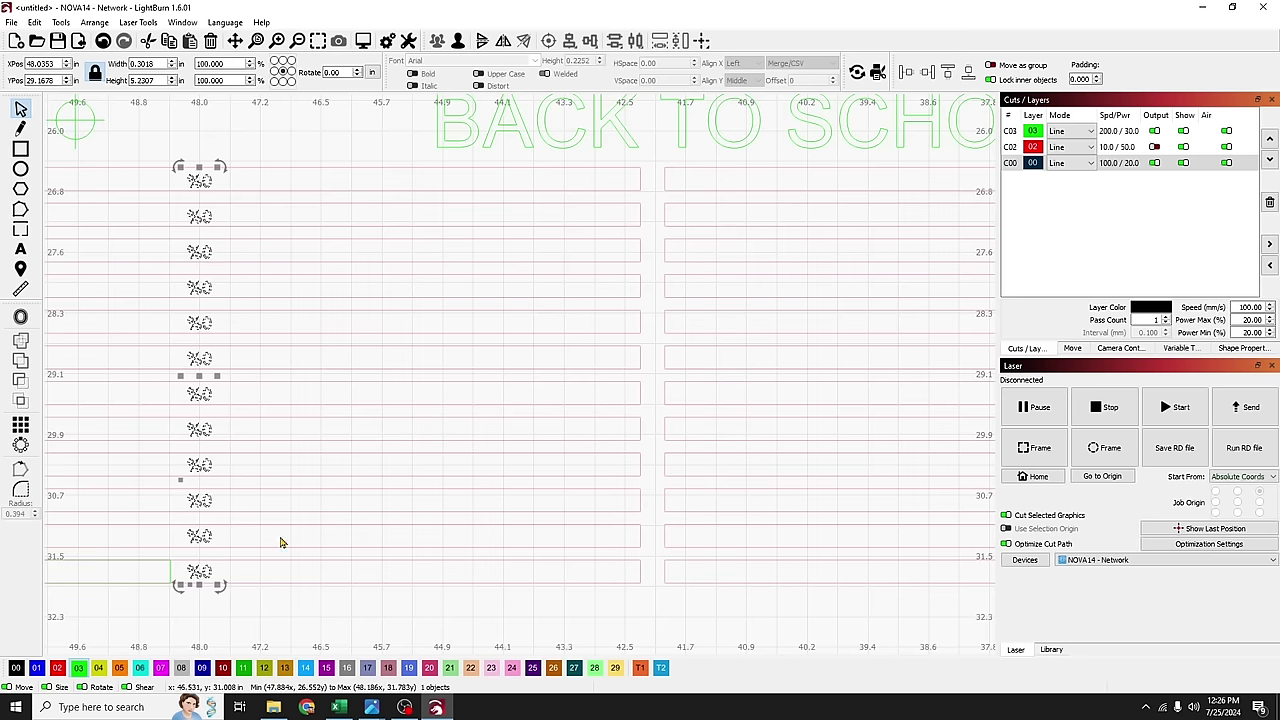
{"action": "left_click", "coordinate": [170, 576], "text": "shift"}
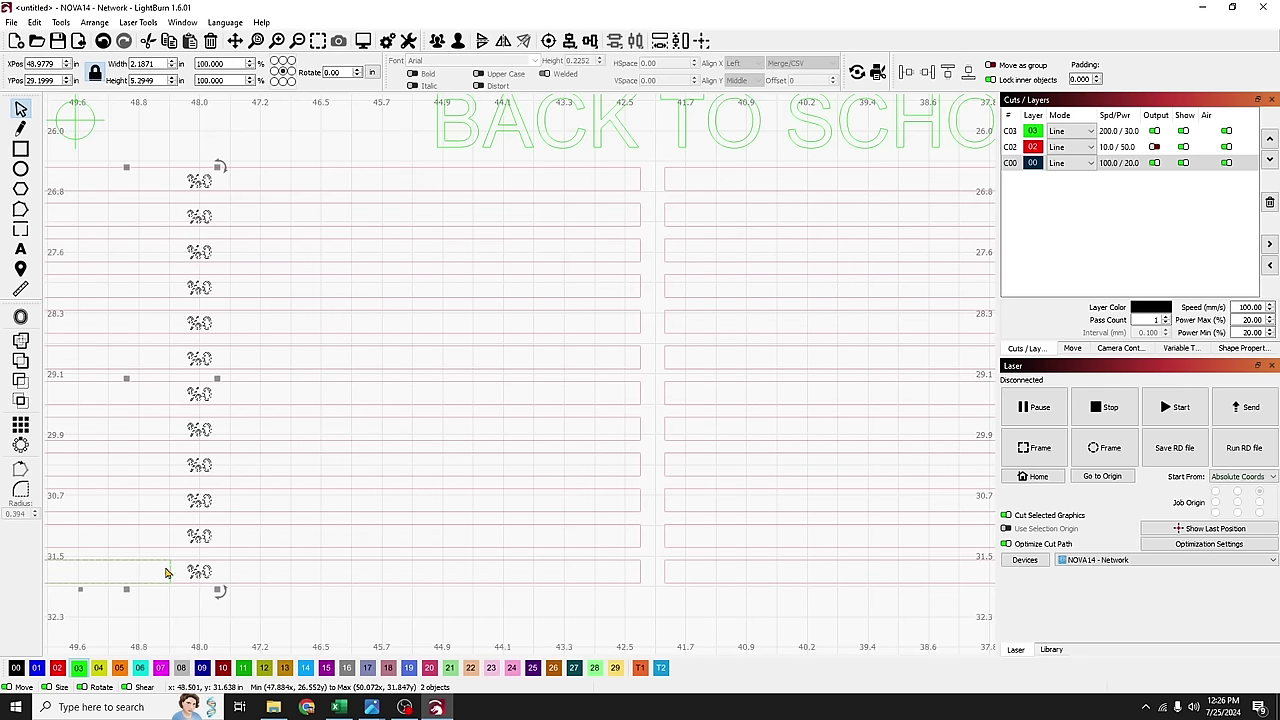
{"action": "left_click_drag", "start_coordinate": [169, 571], "coordinate": [279, 560]}
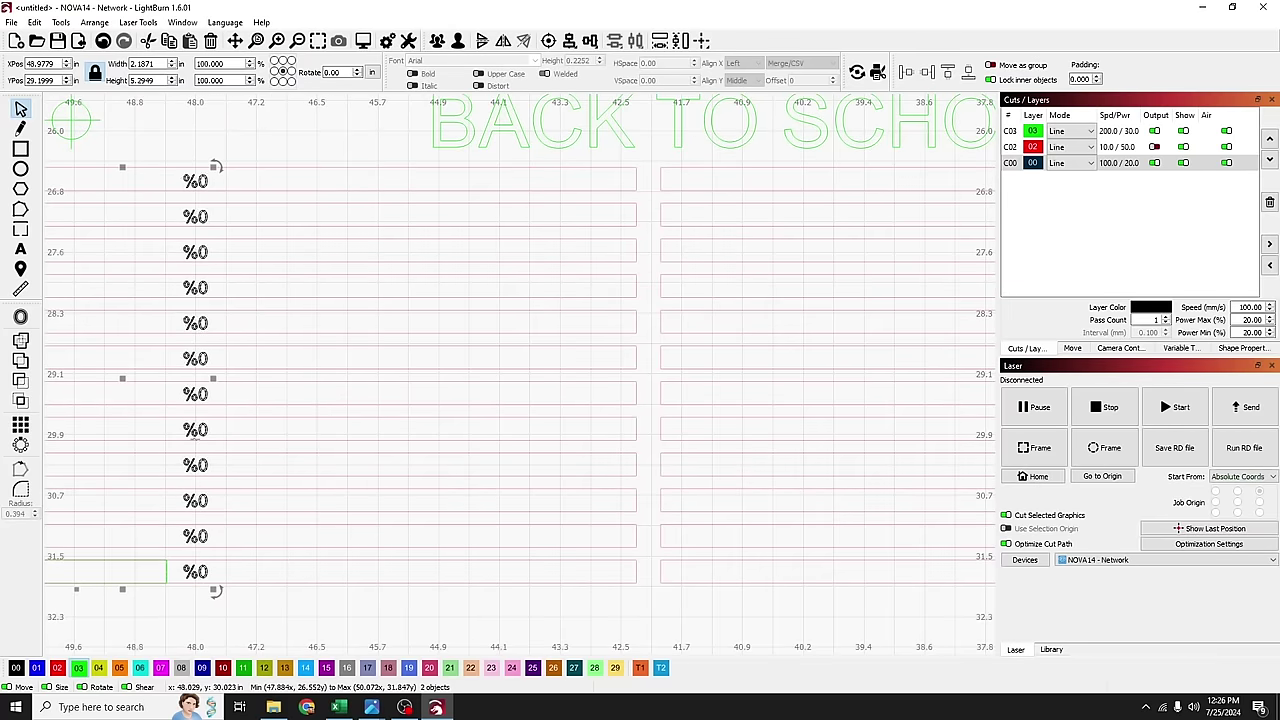
{"action": "left_click_drag", "start_coordinate": [119, 377], "coordinate": [686, 383]}
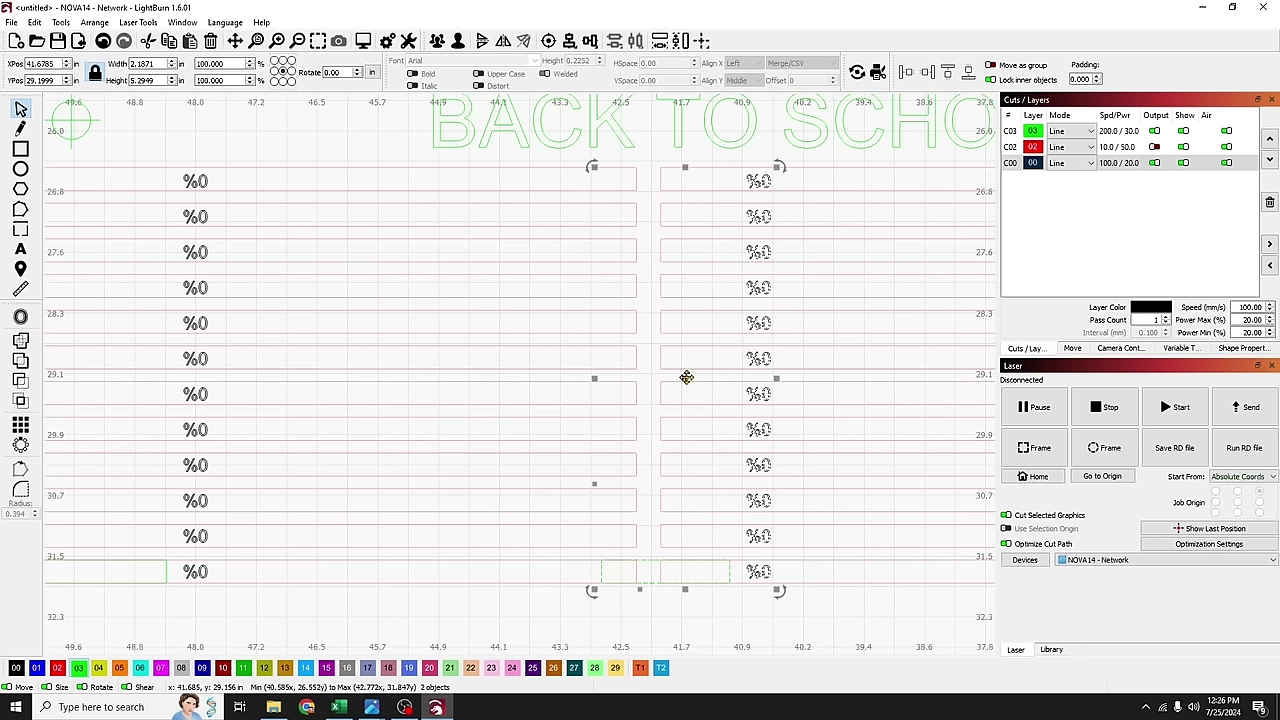
{"action": "scroll", "coordinate": [686, 377], "scroll_direction": "down", "scroll_amount": 1}
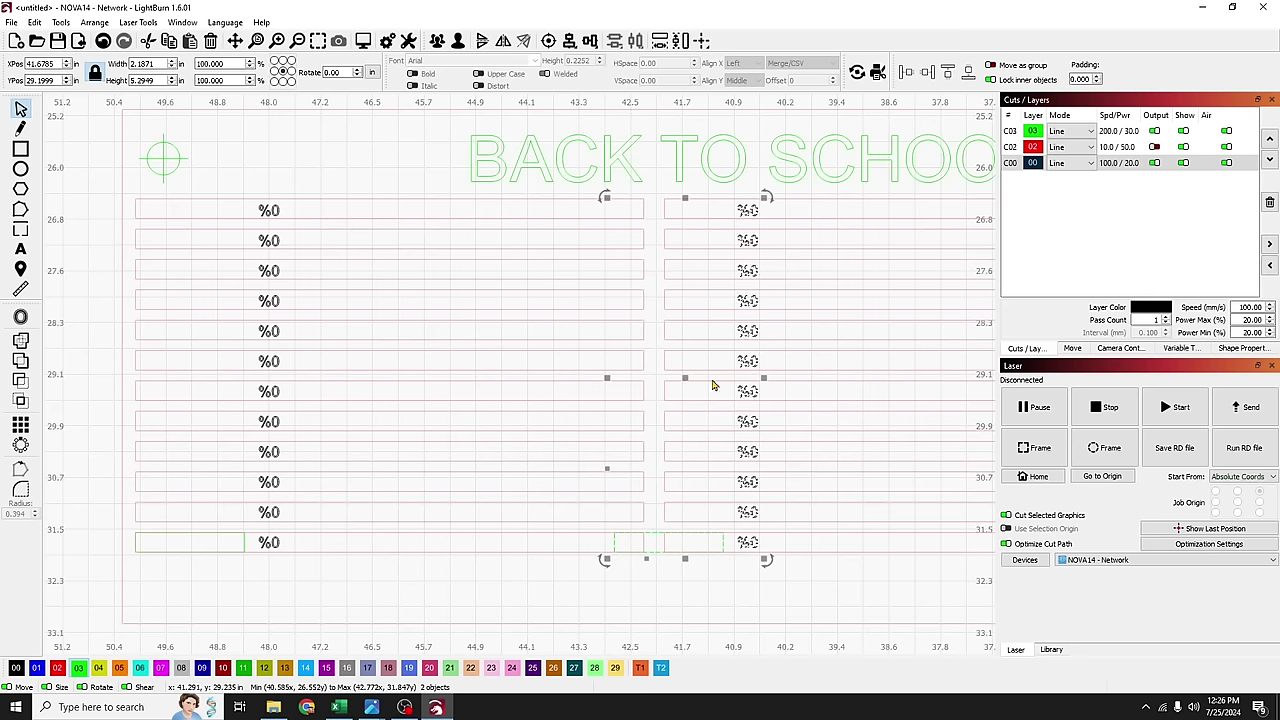
{"action": "left_click_drag", "start_coordinate": [688, 379], "coordinate": [735, 379]}
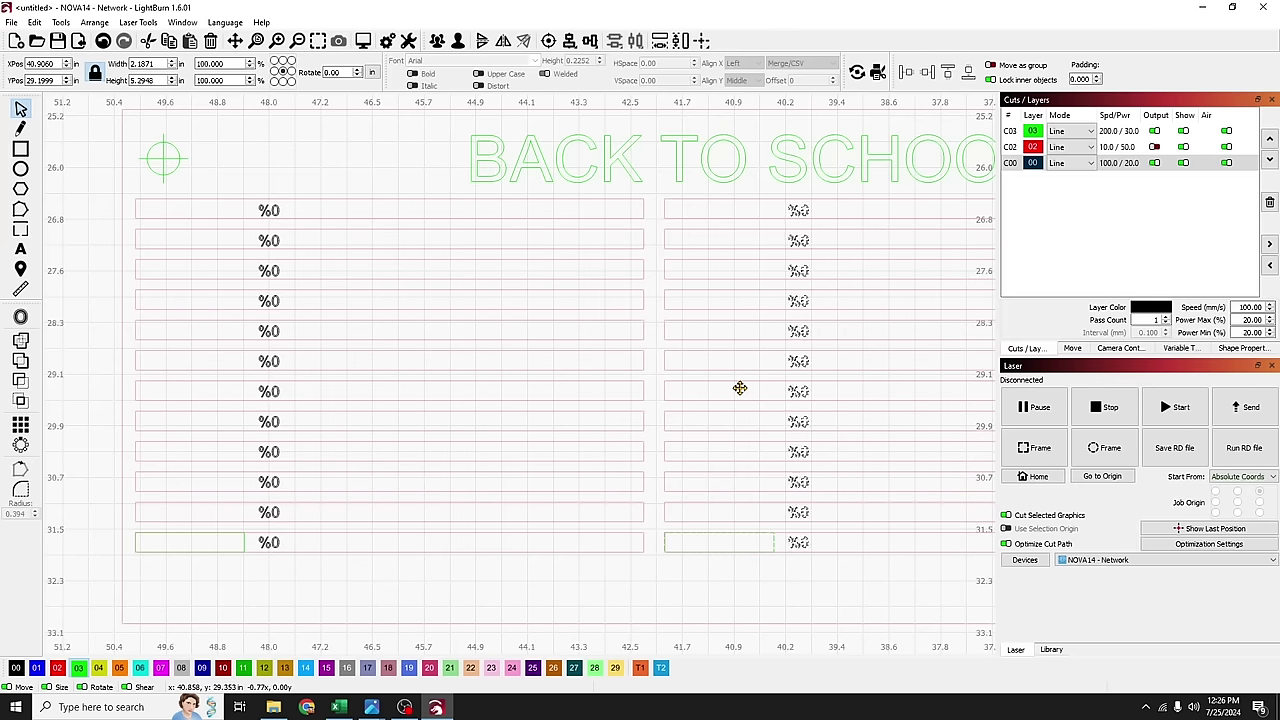
{"action": "left_click", "coordinate": [740, 388]}
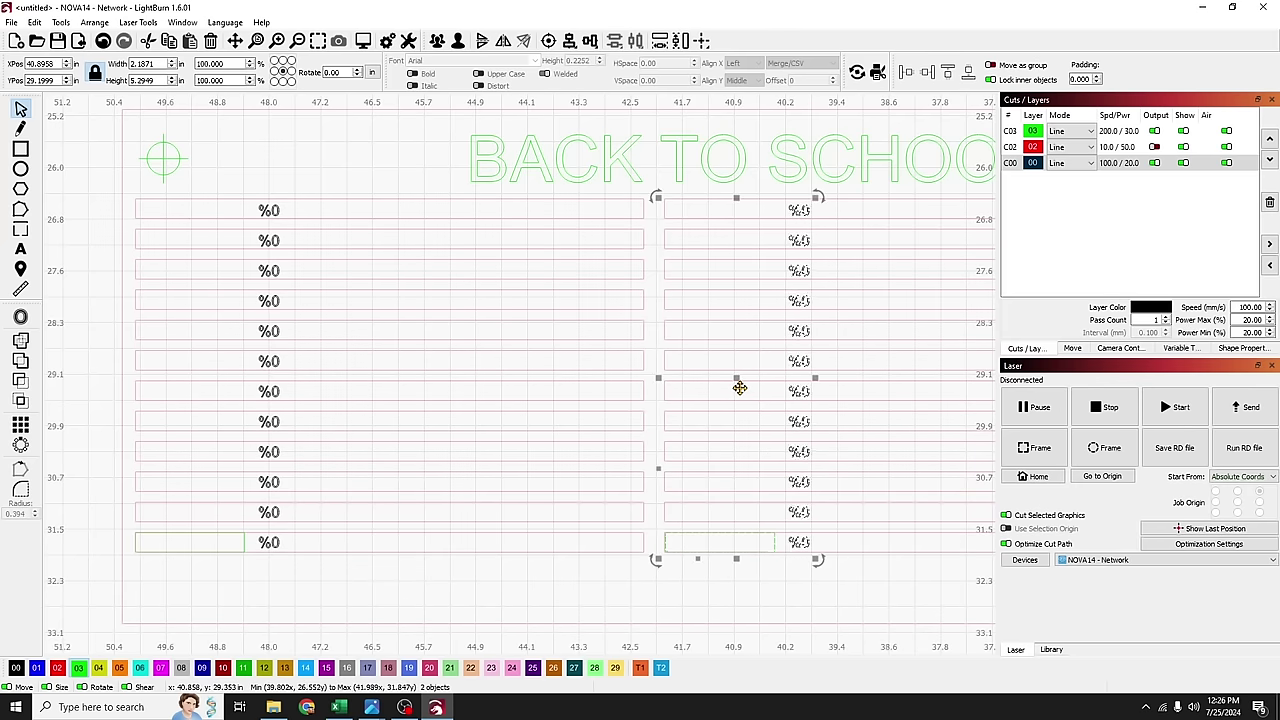
Step: Ungroup the second column's %0 texts and try to box-select them over the slot outlines
{"action": "left_click", "coordinate": [648, 588]}
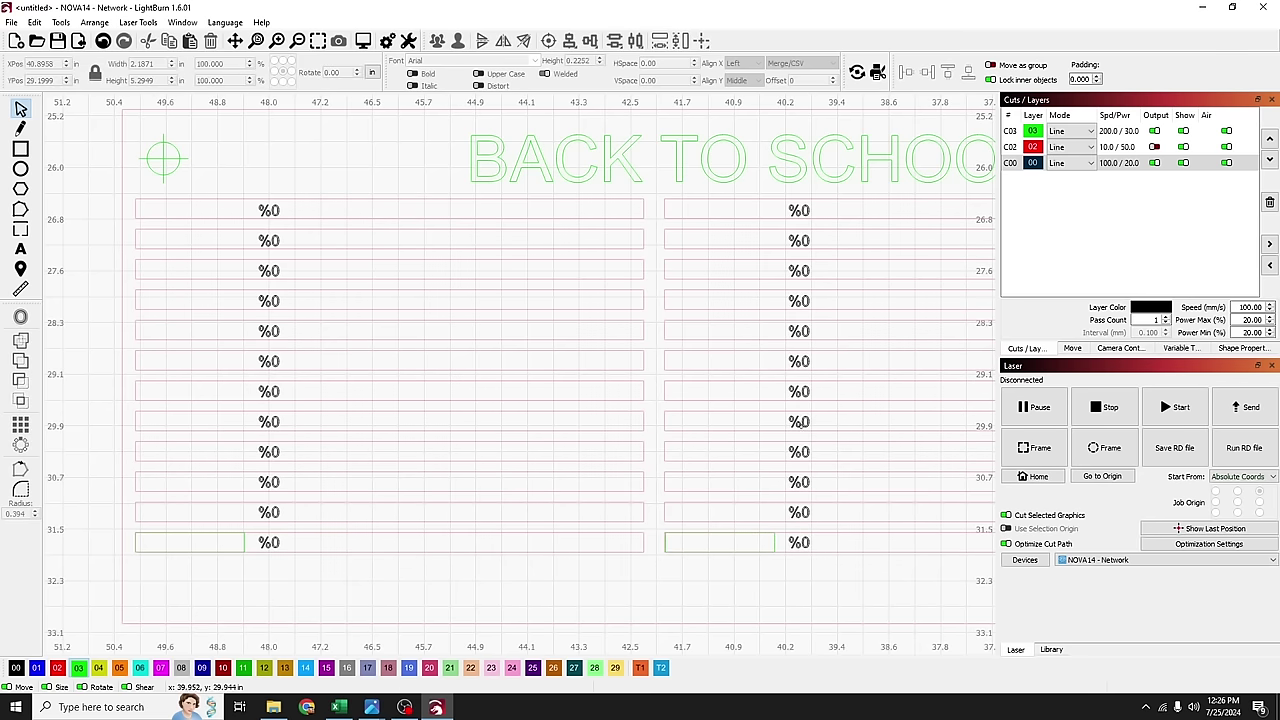
{"action": "left_click", "coordinate": [800, 423]}
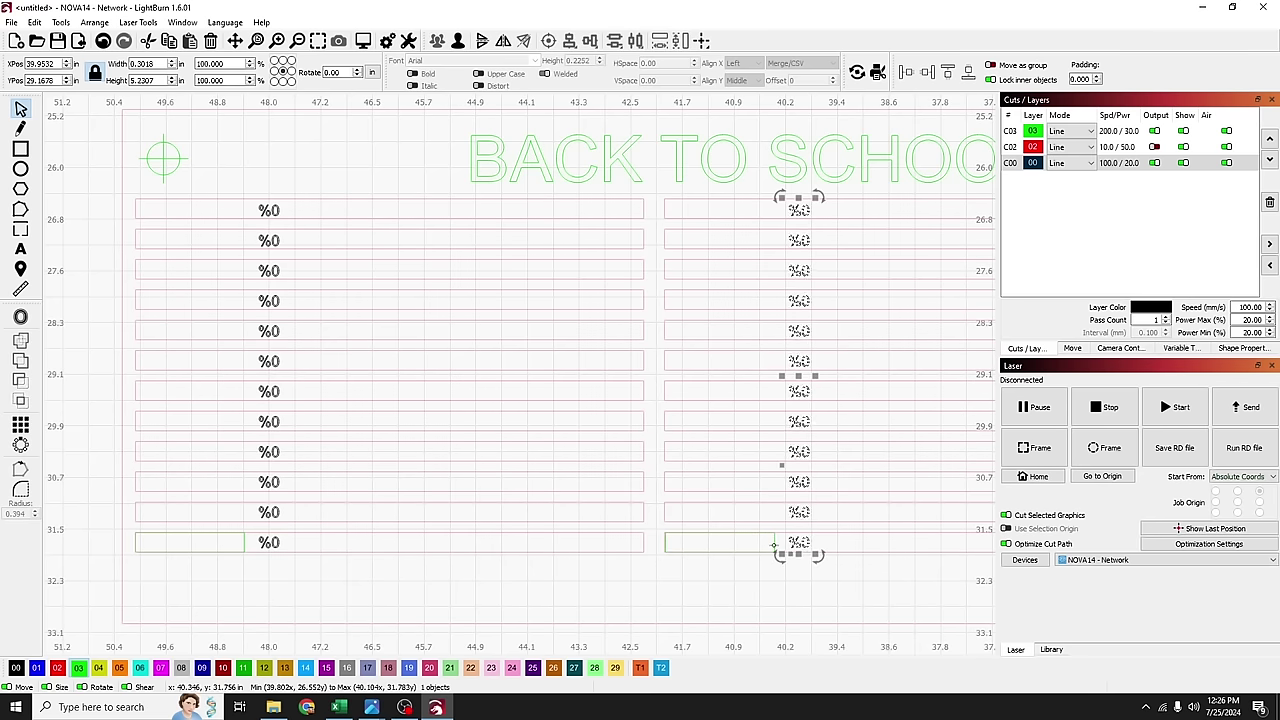
{"action": "left_click", "coordinate": [461, 46]}
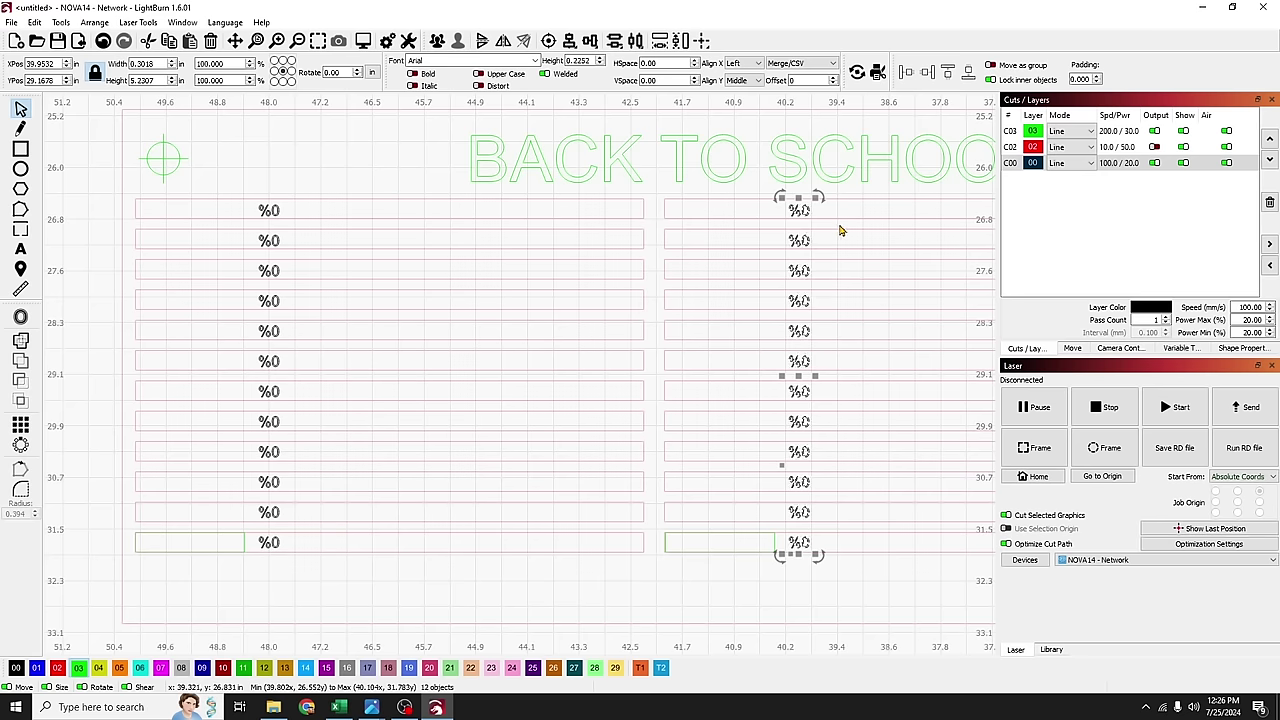
{"action": "left_click", "coordinate": [815, 298]}
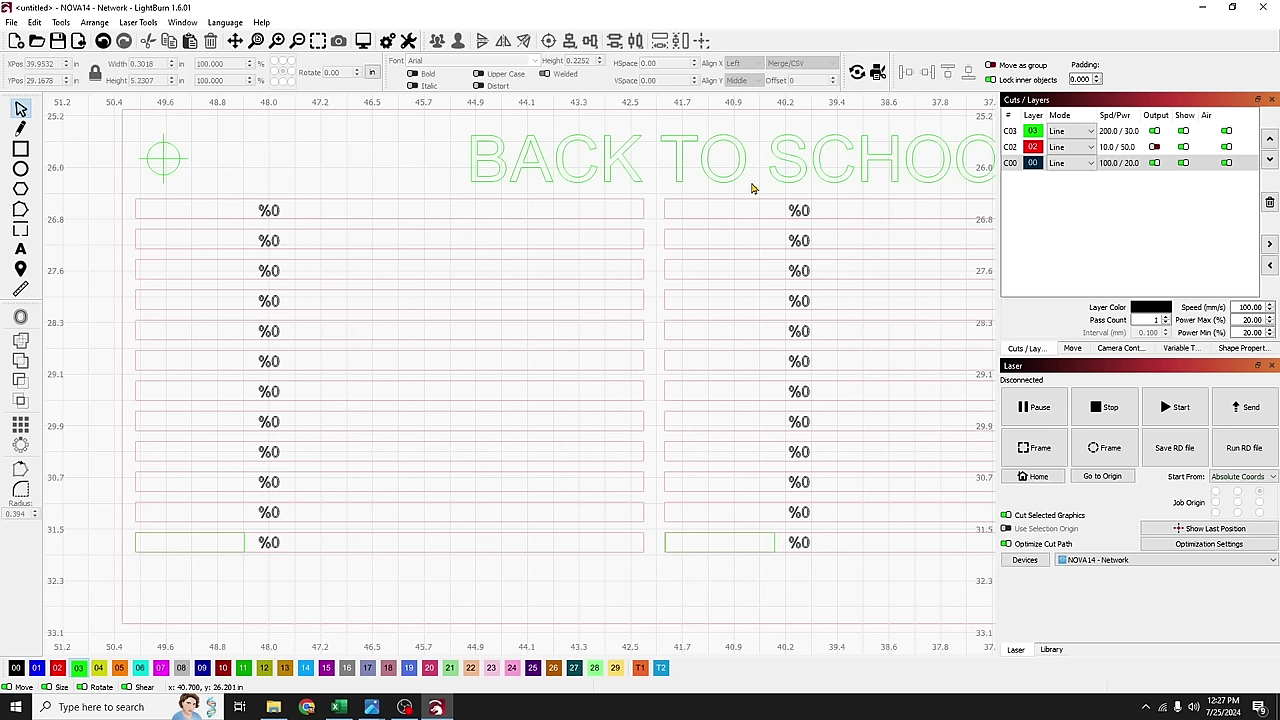
{"action": "left_click_drag", "start_coordinate": [752, 184], "coordinate": [852, 572]}
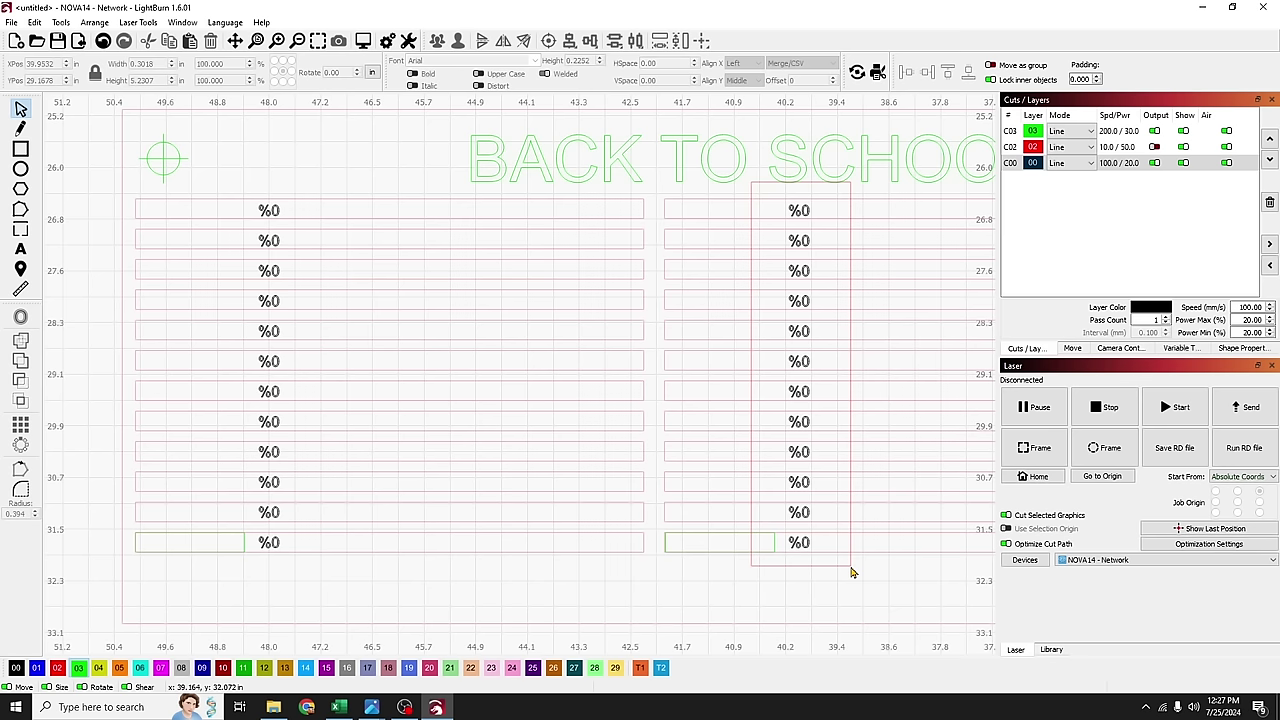
{"action": "left_click_drag", "start_coordinate": [852, 572], "coordinate": [852, 572]}
{"action": "key", "text": "Escape"}
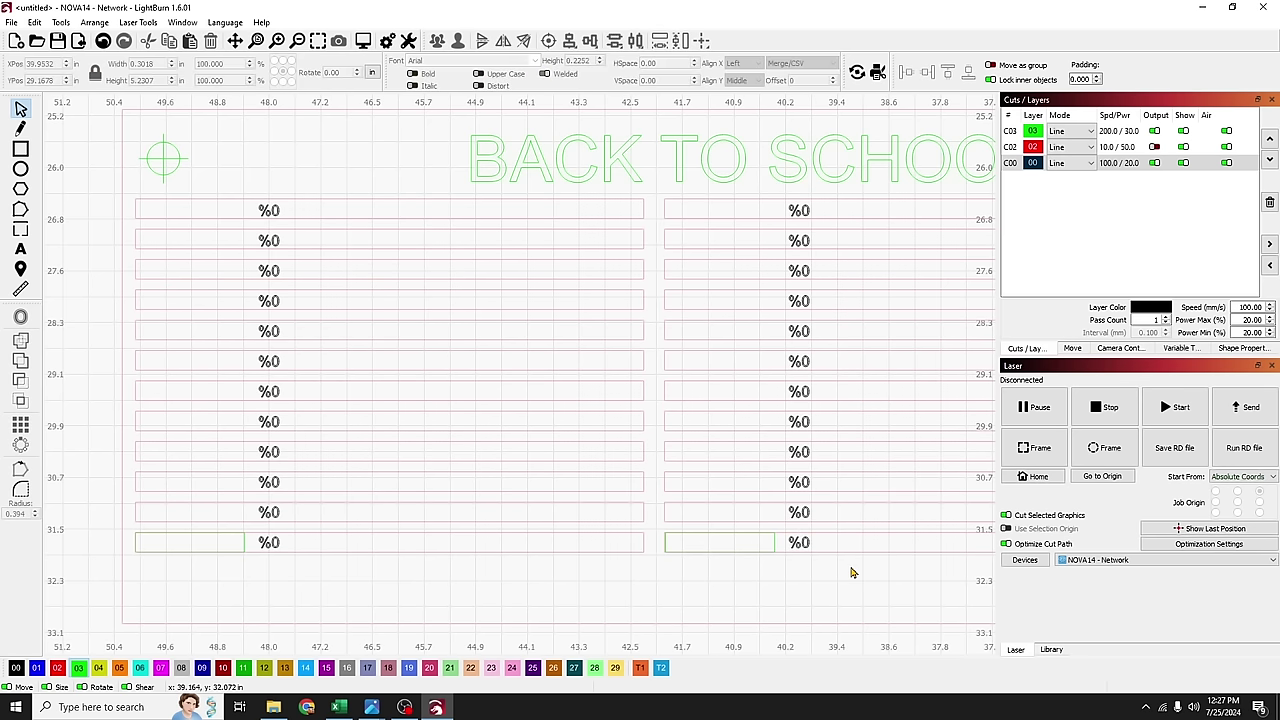
Step: Select the second column's %0 texts with the C02 slot layer temporarily hidden, and group and ungroup them
{"action": "left_click", "coordinate": [1184, 147]}
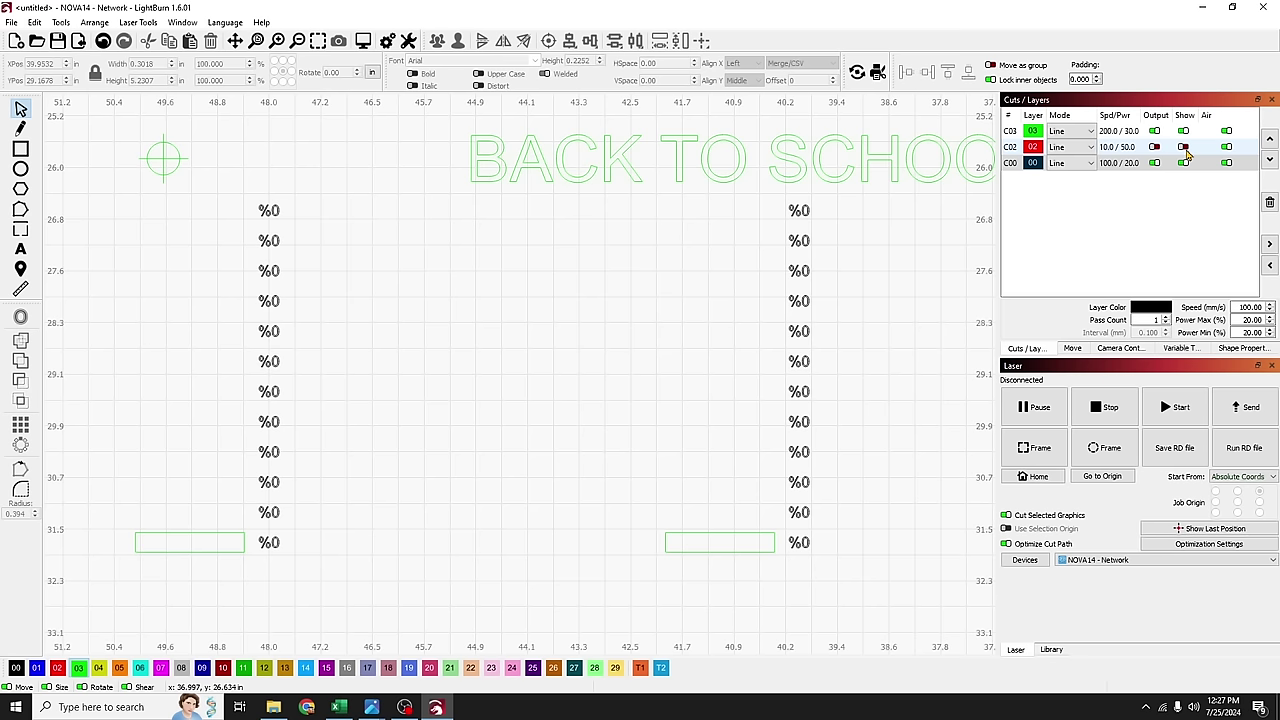
{"action": "left_click_drag", "start_coordinate": [876, 588], "coordinate": [792, 194]}
{"action": "left_click", "coordinate": [1184, 147]}
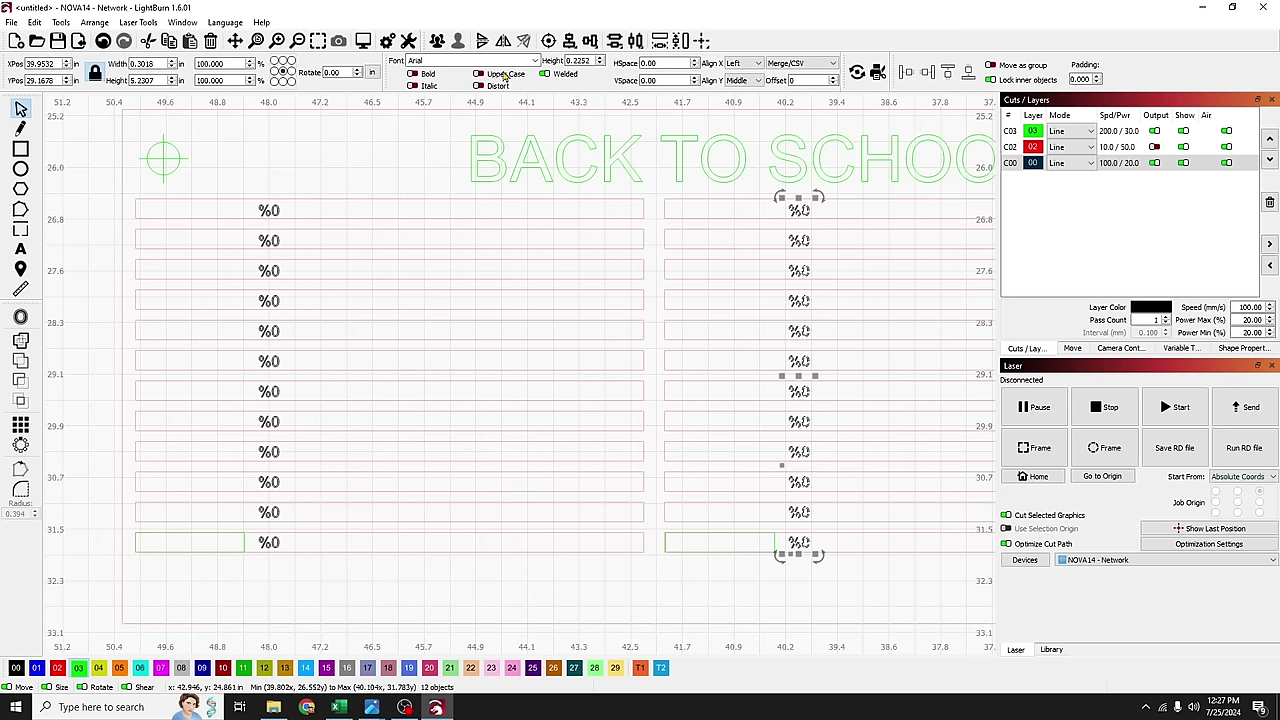
{"action": "left_click", "coordinate": [438, 42]}
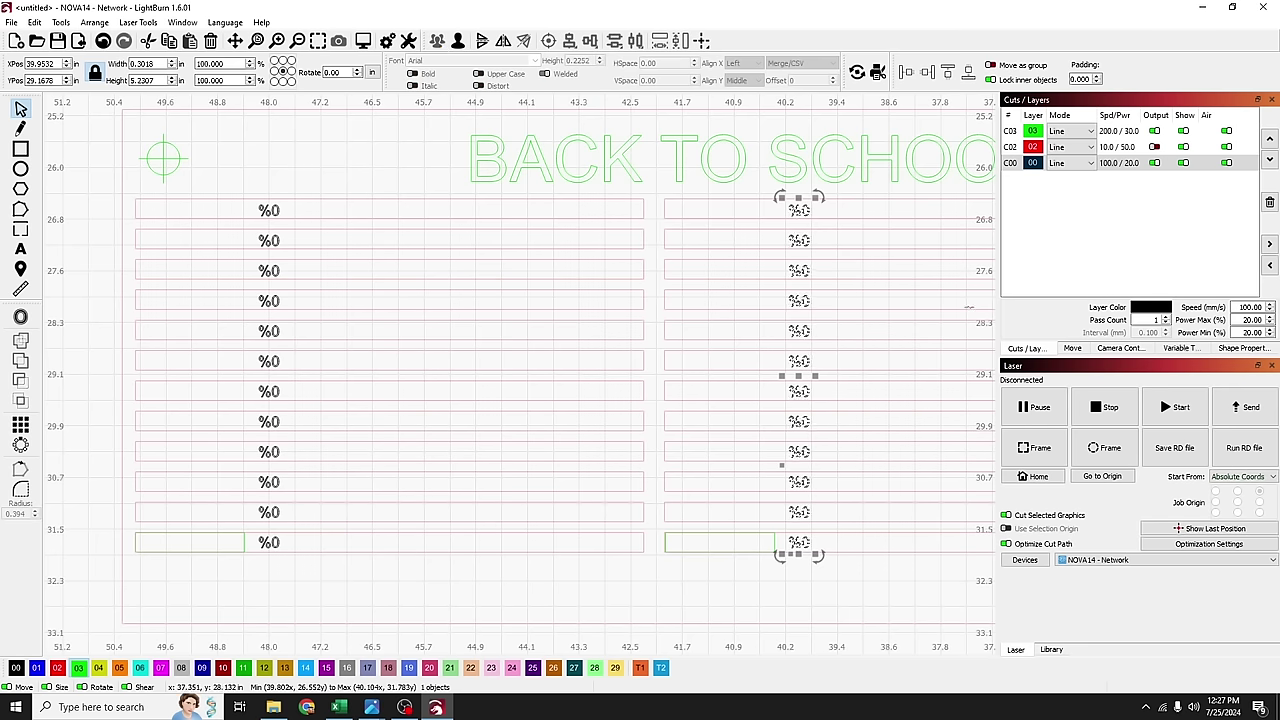
{"action": "left_click", "coordinate": [458, 41]}
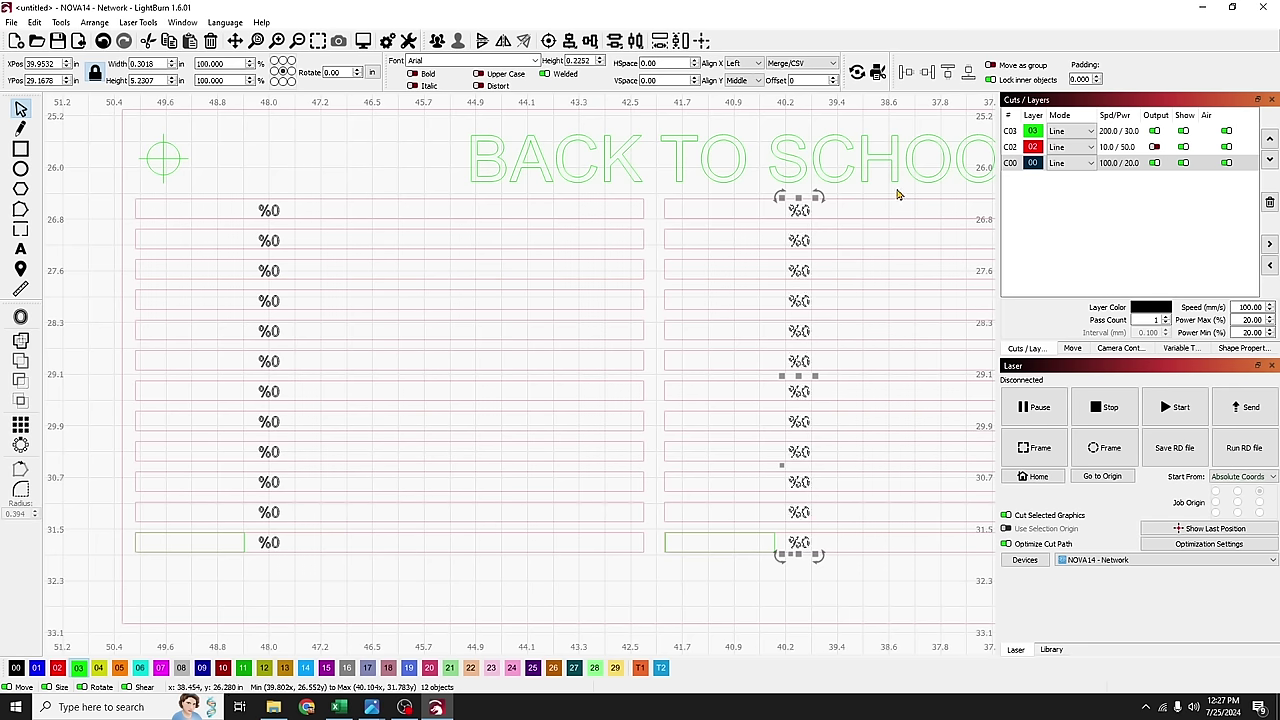
Step: Regroup the second column's texts and duplicate them with the green spacer rectangle to the start of the third slot column
{"action": "scroll", "coordinate": [840, 421], "scroll_direction": "down", "scroll_amount": 2}
{"action": "left_click_drag", "start_coordinate": [812, 419], "coordinate": [476, 411]}
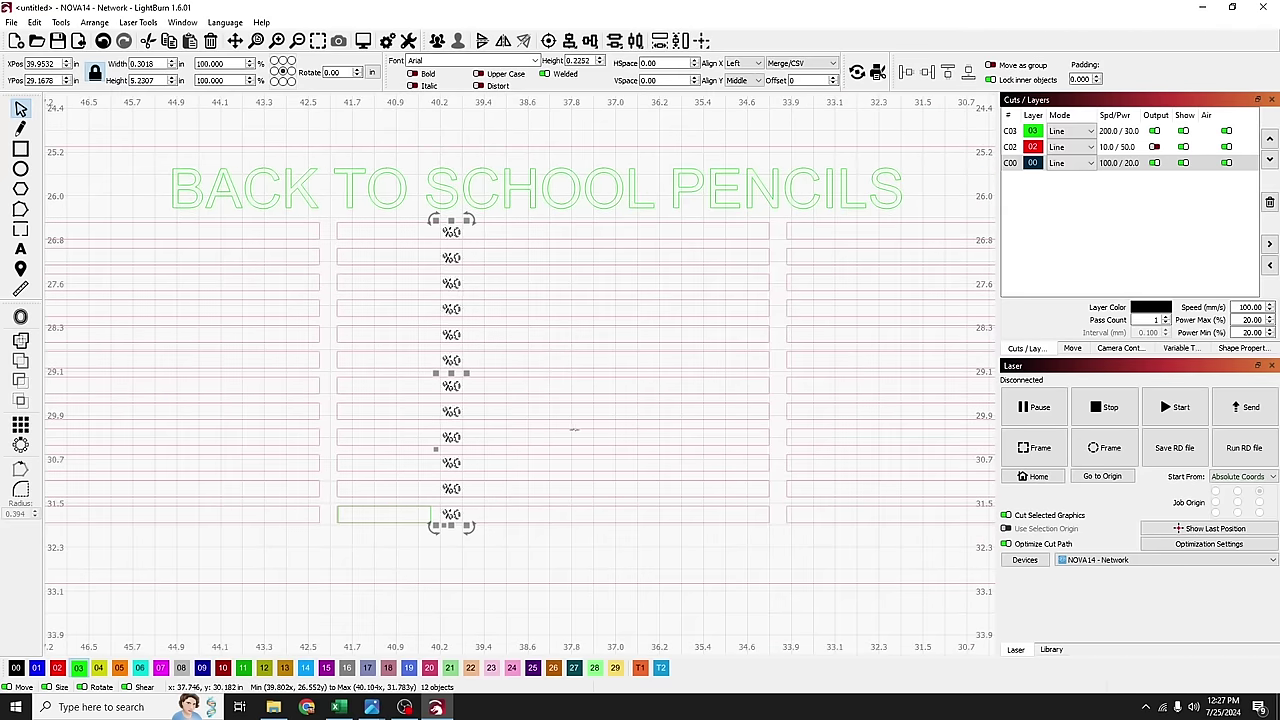
{"action": "key", "text": "ctrl+g"}
{"action": "left_click", "coordinate": [430, 514], "text": "shift"}
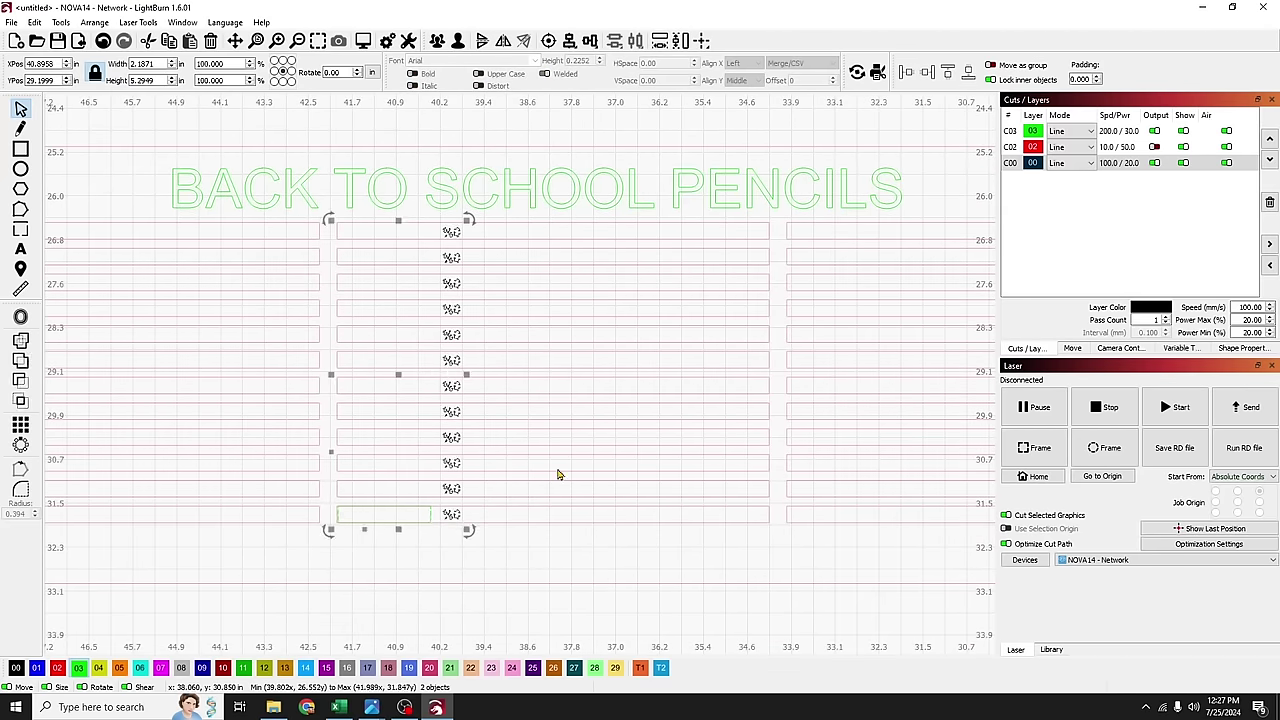
{"action": "left_click_drag", "start_coordinate": [402, 376], "coordinate": [847, 397]}
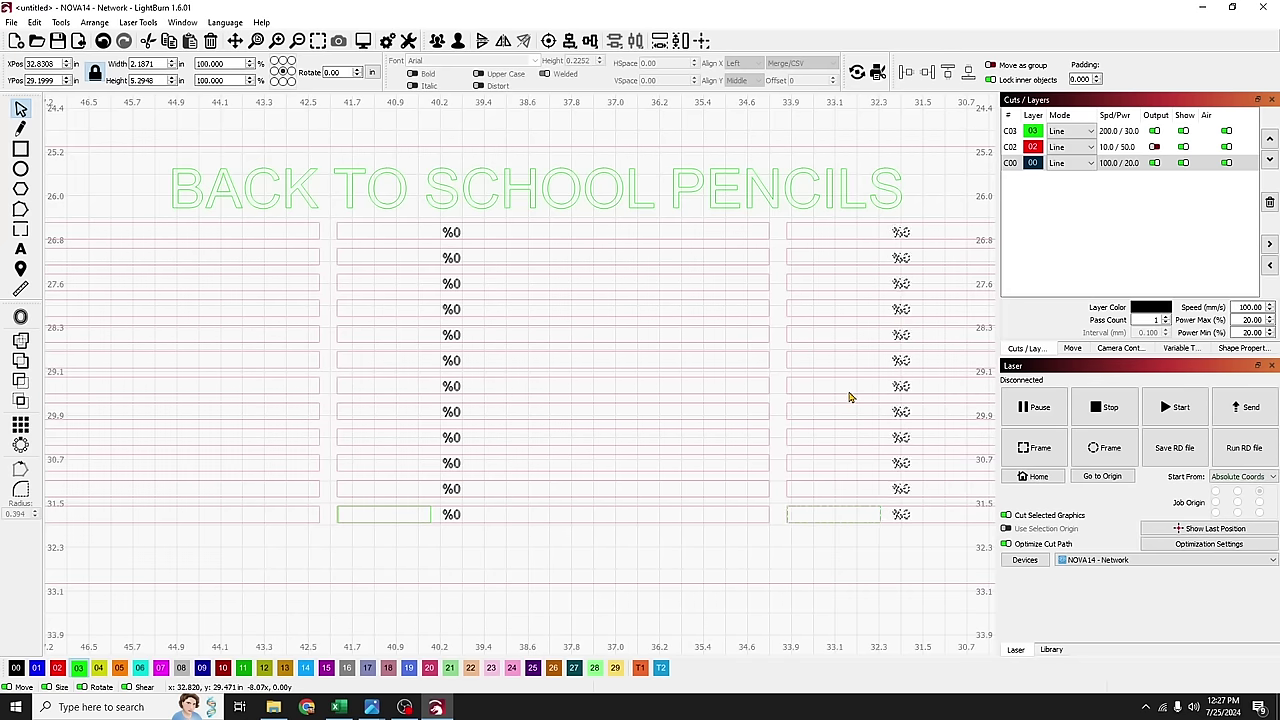
{"action": "left_click", "coordinate": [757, 467]}
Step: Ungroup the second column's texts and change the bottom one to %1
{"action": "left_click", "coordinate": [452, 385]}
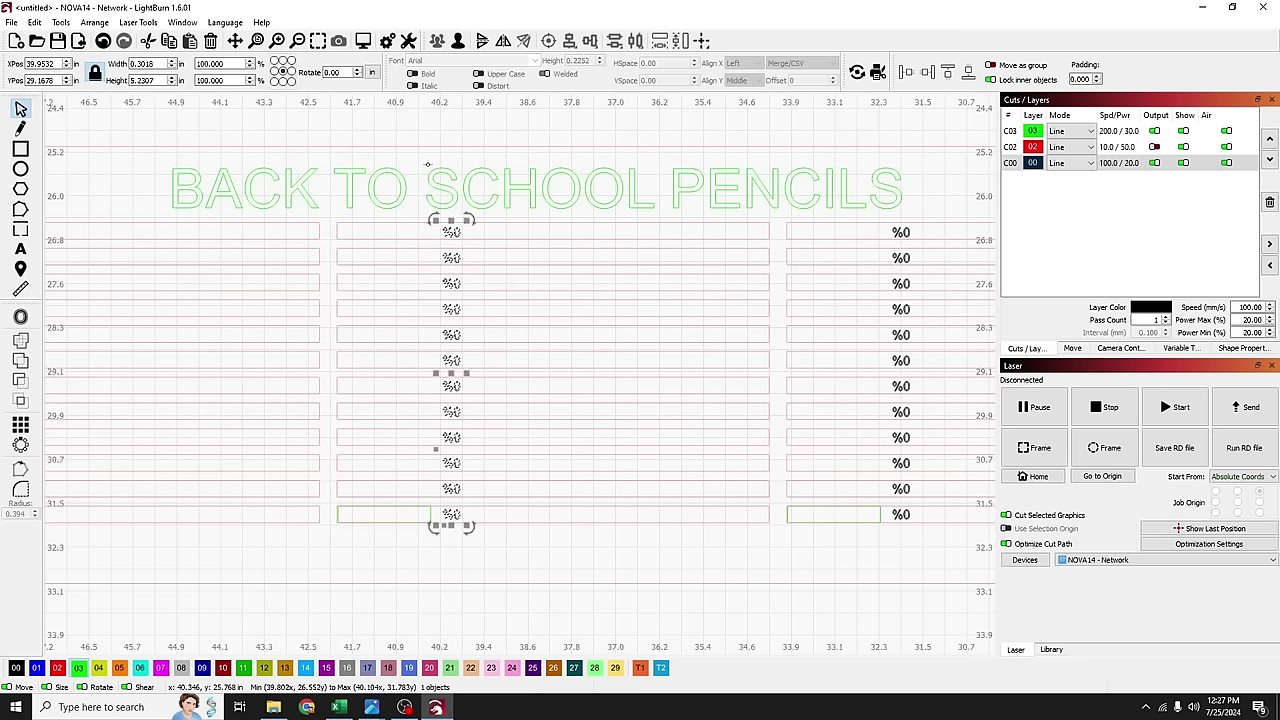
{"action": "left_click", "coordinate": [457, 42]}
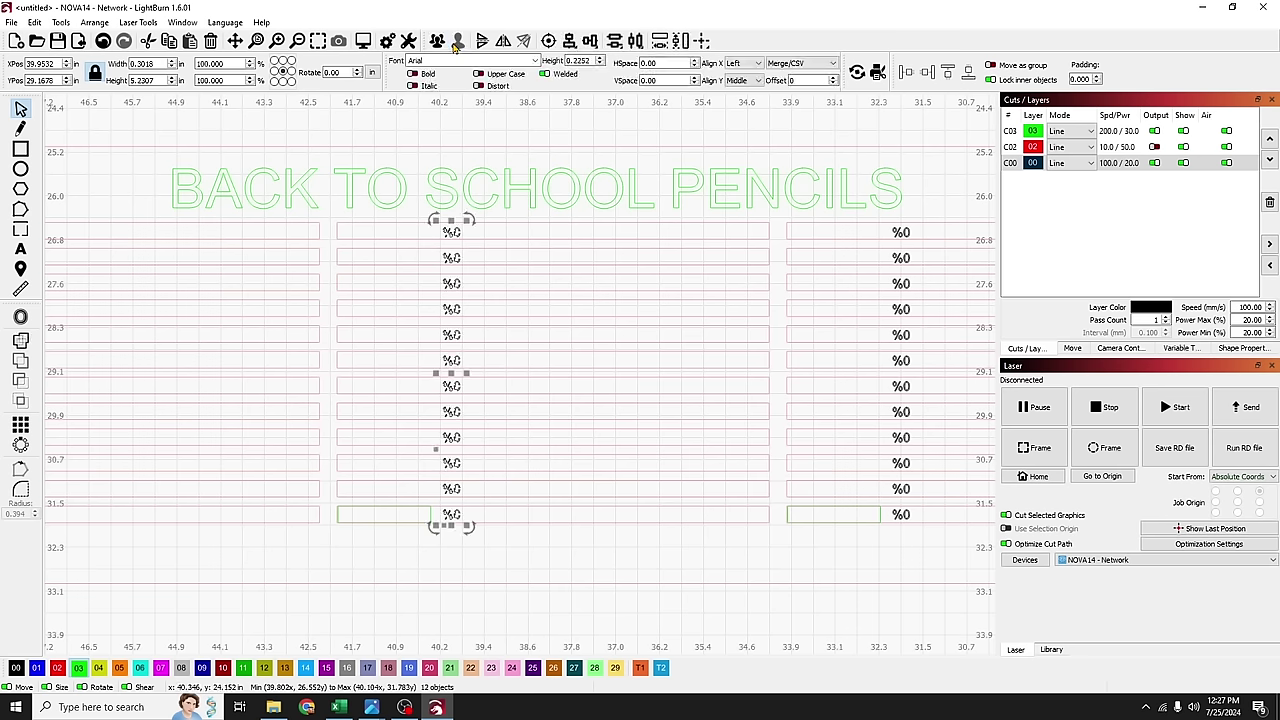
{"action": "left_click", "coordinate": [452, 488]}
{"action": "double_click", "coordinate": [452, 488]}
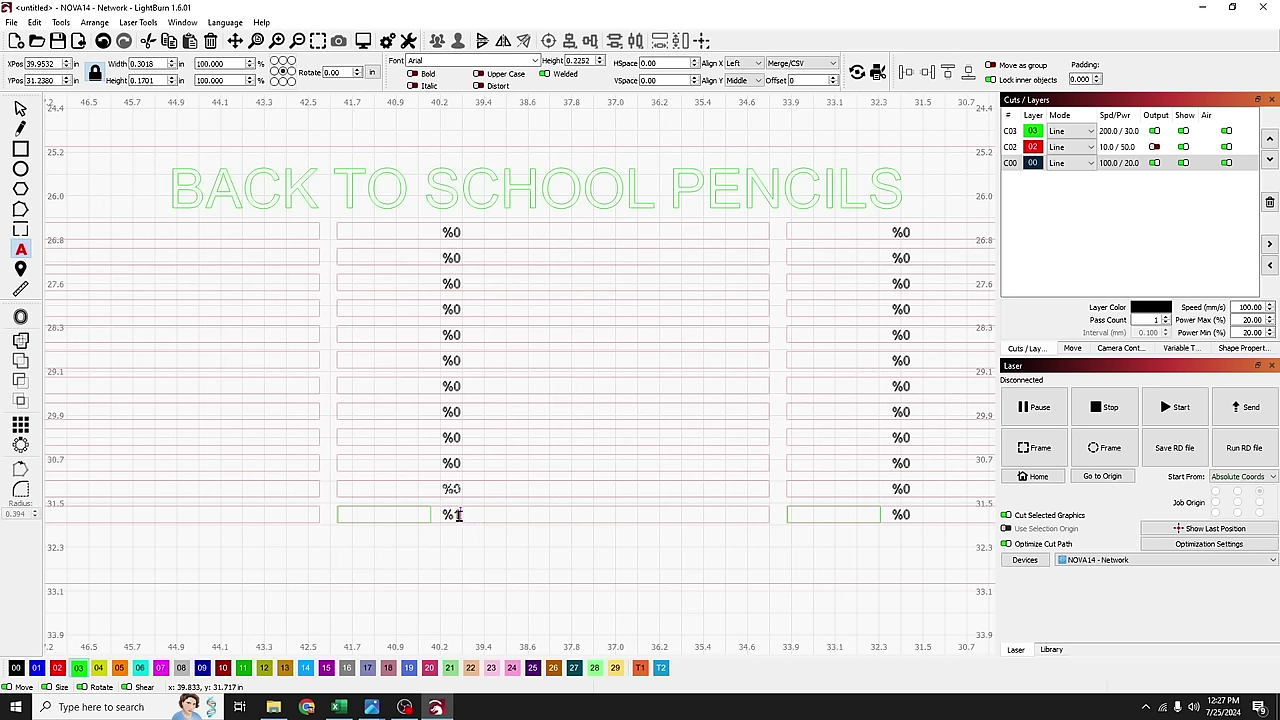
{"action": "scroll", "coordinate": [453, 513], "scroll_direction": "up", "scroll_amount": 5}
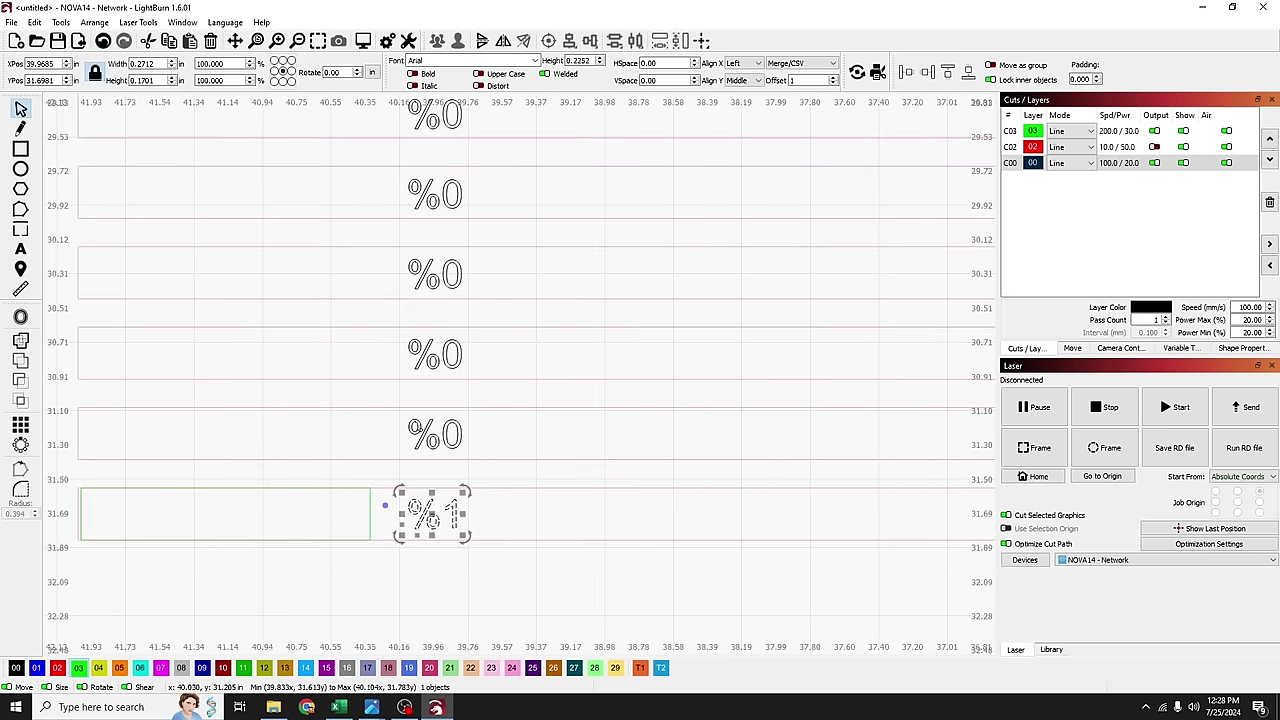
Step: Change each of the remaining eleven variable texts in the second column to %1
{"action": "key", "text": "BackSpace"}
{"action": "type", "text": "1"}
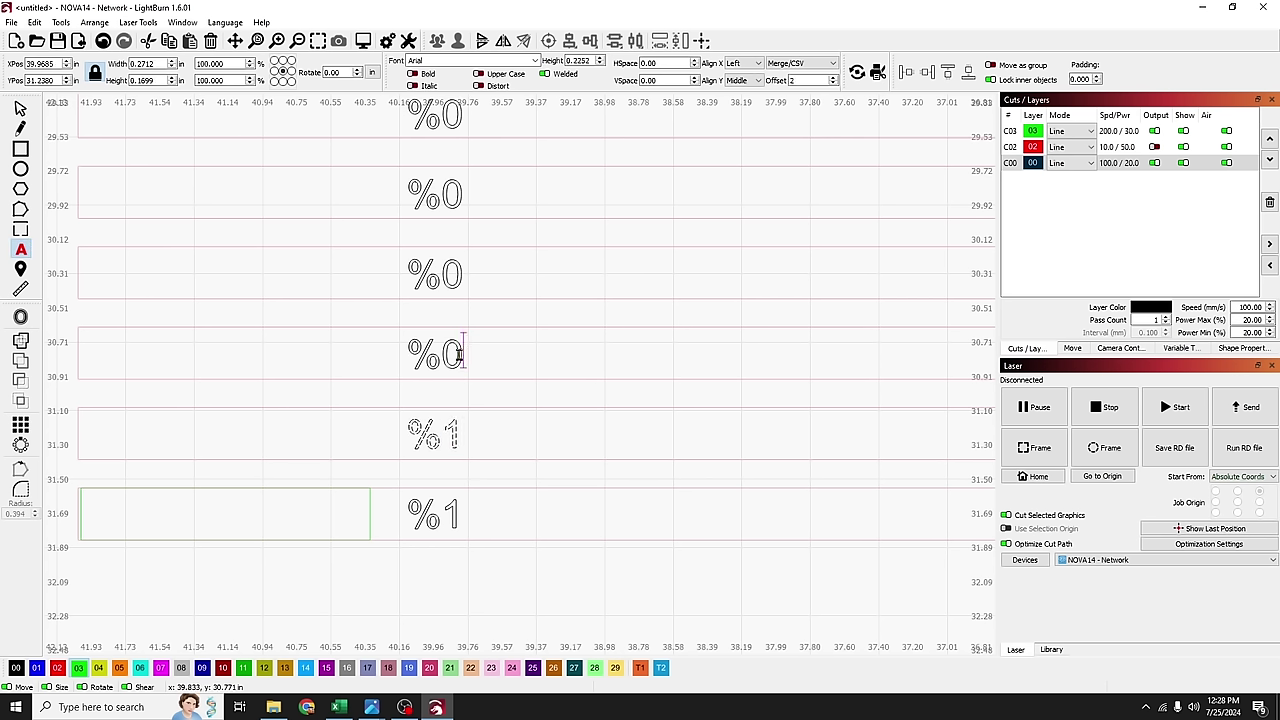
{"action": "key", "text": "BackSpace"}
{"action": "type", "text": "1"}
{"action": "left_click", "coordinate": [449, 270]}
{"action": "key", "text": "BackSpace"}
{"action": "type", "text": "1"}
{"action": "left_click", "coordinate": [447, 192]}
{"action": "key", "text": "BackSpace"}
{"action": "type", "text": "1"}
{"action": "scroll", "coordinate": [500, 215], "scroll_direction": "up", "scroll_amount": 4}
{"action": "scroll", "coordinate": [500, 224], "scroll_direction": "down", "scroll_amount": 3}
{"action": "scroll", "coordinate": [491, 474], "scroll_direction": "up", "scroll_amount": 2}
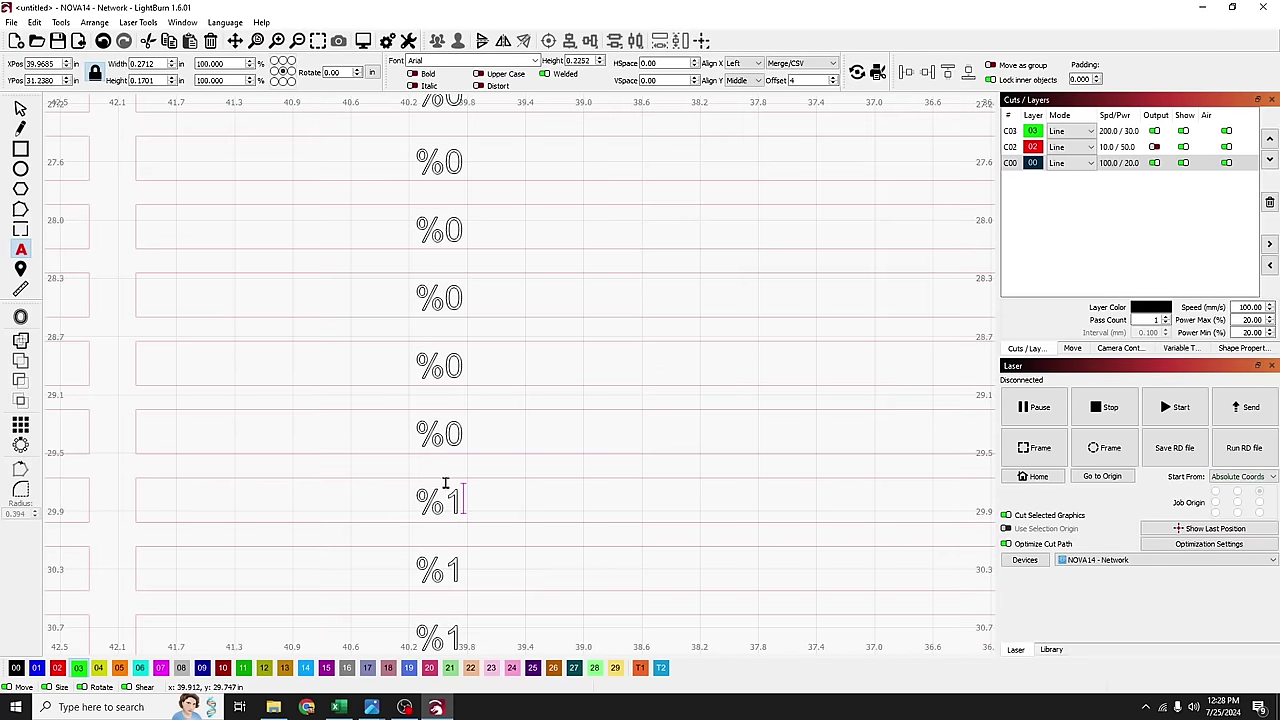
{"action": "left_click", "coordinate": [449, 433]}
{"action": "key", "text": "BackSpace"}
{"action": "type", "text": "1"}
{"action": "left_click", "coordinate": [451, 365]}
{"action": "key", "text": "BackSpace"}
{"action": "type", "text": "1"}
{"action": "left_click", "coordinate": [450, 300]}
{"action": "key", "text": "BackSpace"}
{"action": "type", "text": "1"}
{"action": "scroll", "coordinate": [504, 314], "scroll_direction": "down", "scroll_amount": 5}
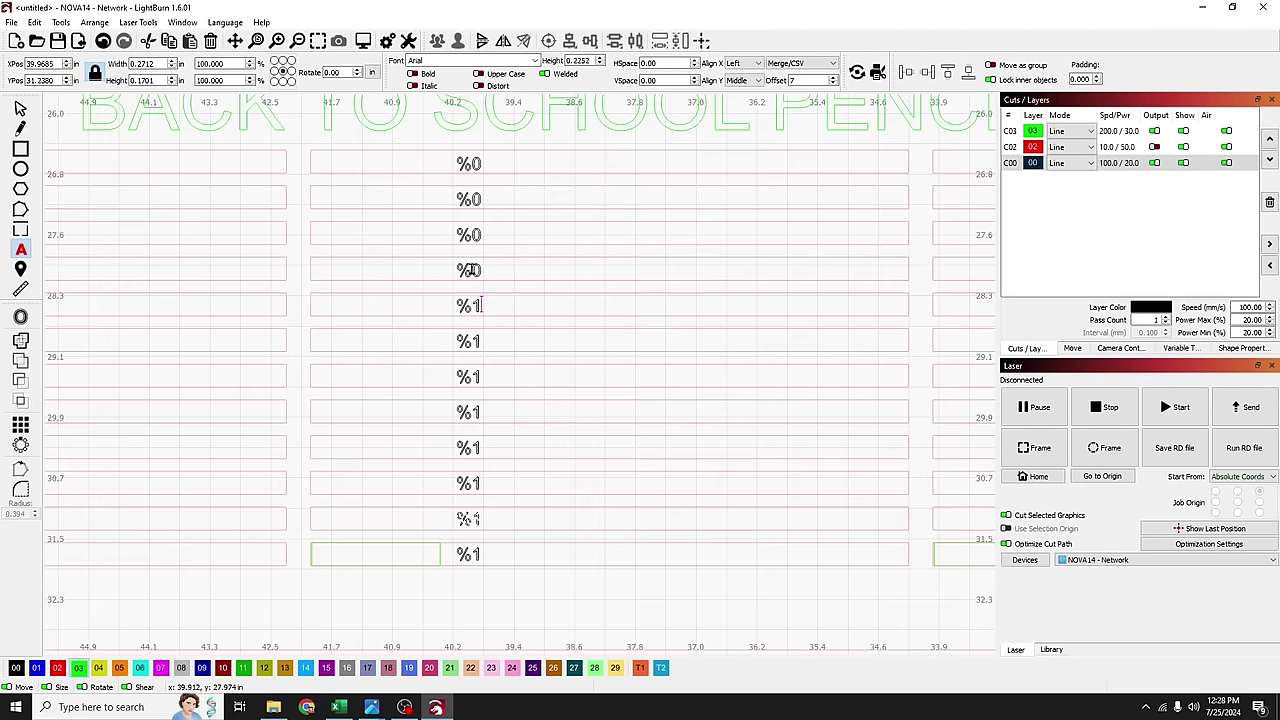
{"action": "left_click", "coordinate": [471, 269]}
{"action": "key", "text": "BackSpace"}
{"action": "type", "text": "1"}
{"action": "left_click", "coordinate": [471, 234]}
{"action": "key", "text": "BackSpace"}
{"action": "type", "text": "1"}
{"action": "left_click", "coordinate": [471, 198]}
{"action": "key", "text": "BackSpace"}
{"action": "type", "text": "1"}
{"action": "left_click", "coordinate": [471, 163]}
{"action": "key", "text": "BackSpace"}
{"action": "type", "text": "1"}
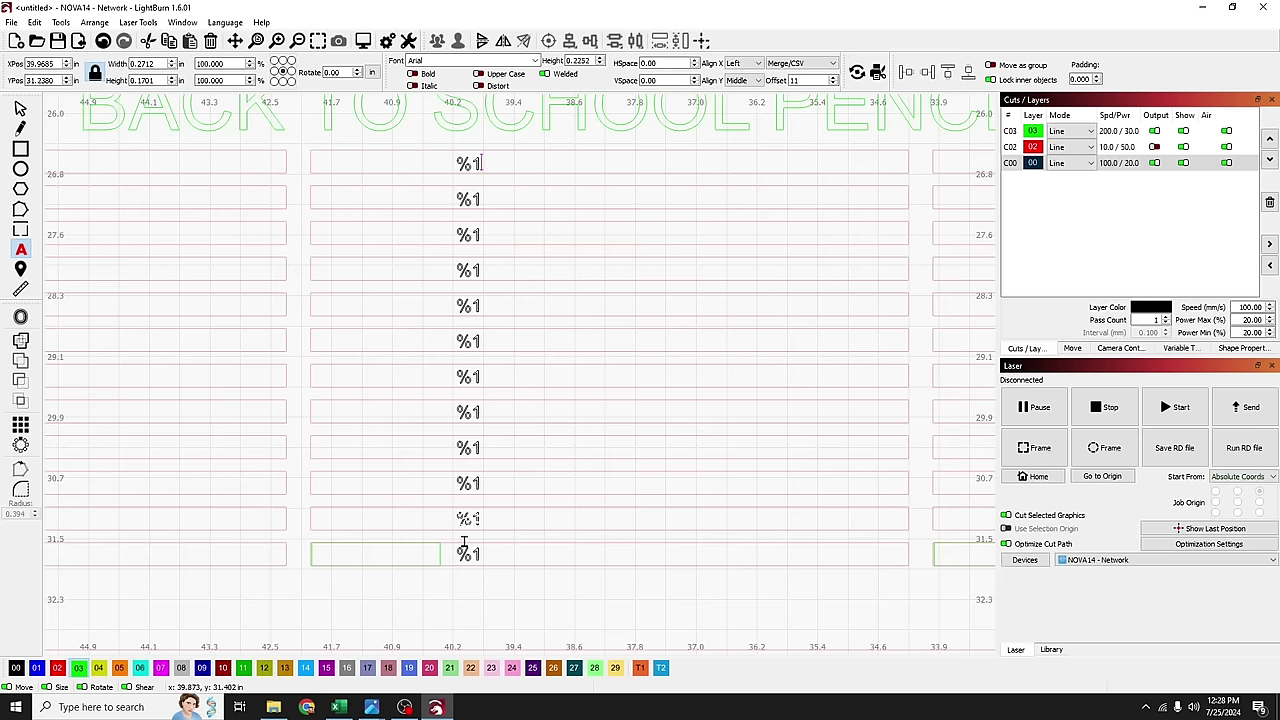
{"action": "key", "text": "Escape"}
Step: With the C02 slot layer hidden, ungroup the third column's texts and delete all except the bottom one
{"action": "left_click_drag", "start_coordinate": [589, 455], "coordinate": [343, 489]}
{"action": "left_click", "coordinate": [366, 534]}
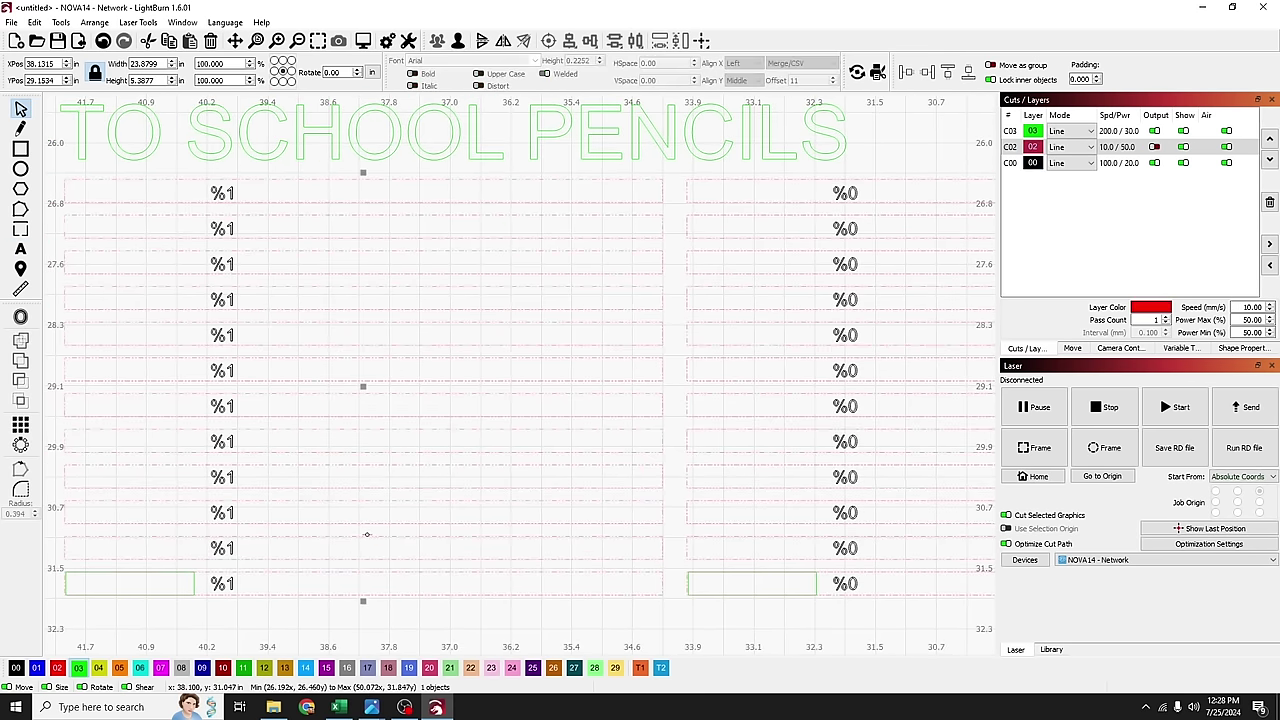
{"action": "left_click", "coordinate": [1184, 147]}
{"action": "left_click_drag", "start_coordinate": [880, 558], "coordinate": [816, 187]}
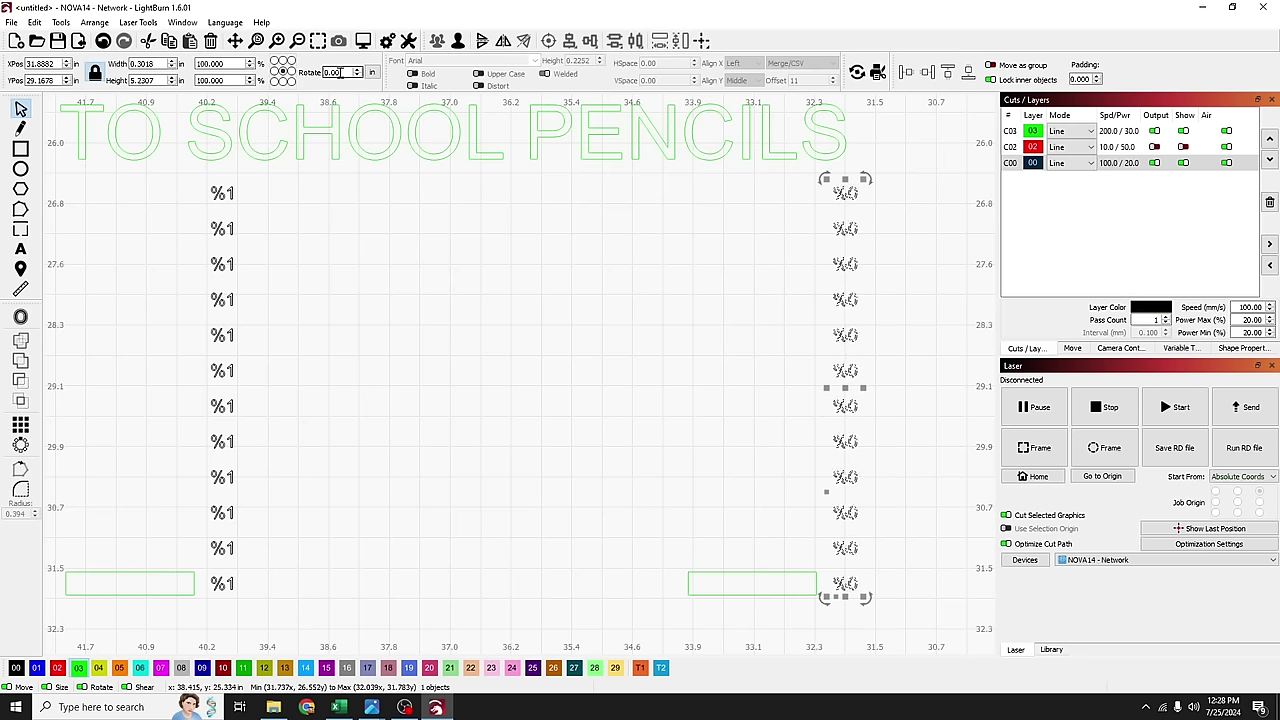
{"action": "key", "text": "ctrl+u"}
{"action": "left_click_drag", "start_coordinate": [889, 563], "coordinate": [816, 190]}
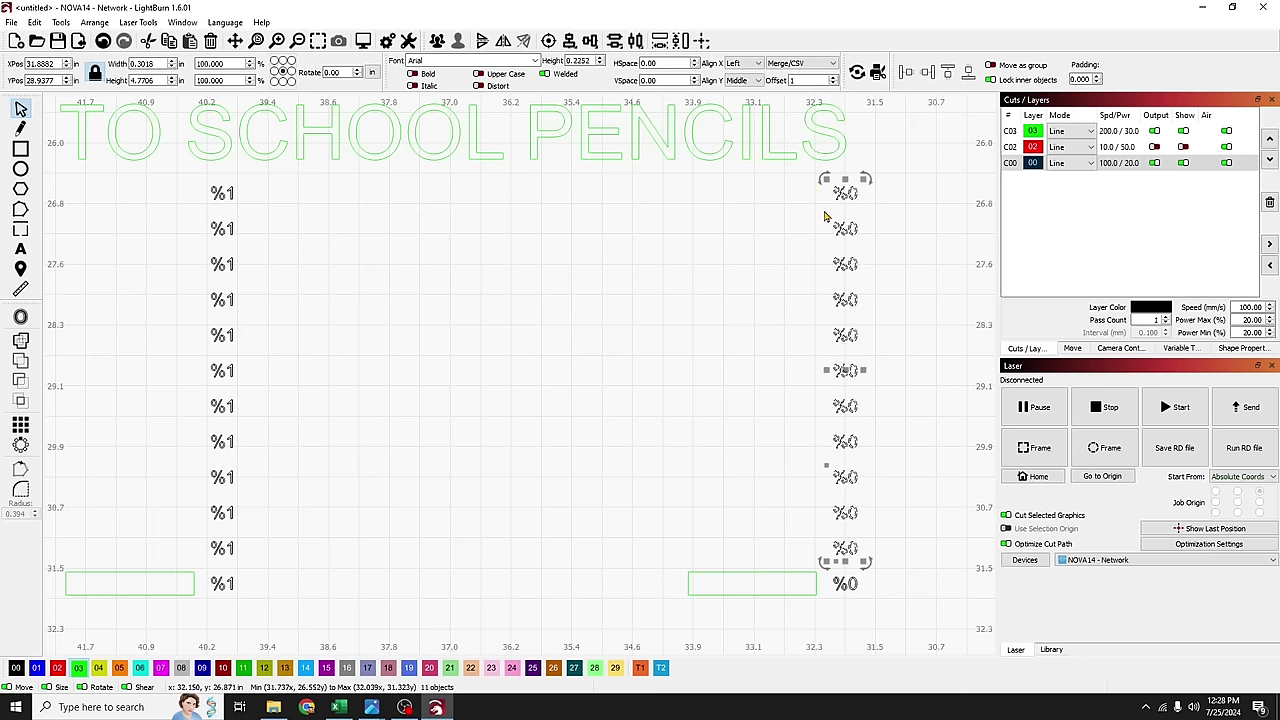
{"action": "key", "text": "Delete"}
{"action": "left_click", "coordinate": [832, 570]}
{"action": "left_click", "coordinate": [20, 424]}
{"action": "double_click", "coordinate": [762, 221]}
{"action": "type", "text": "12"}
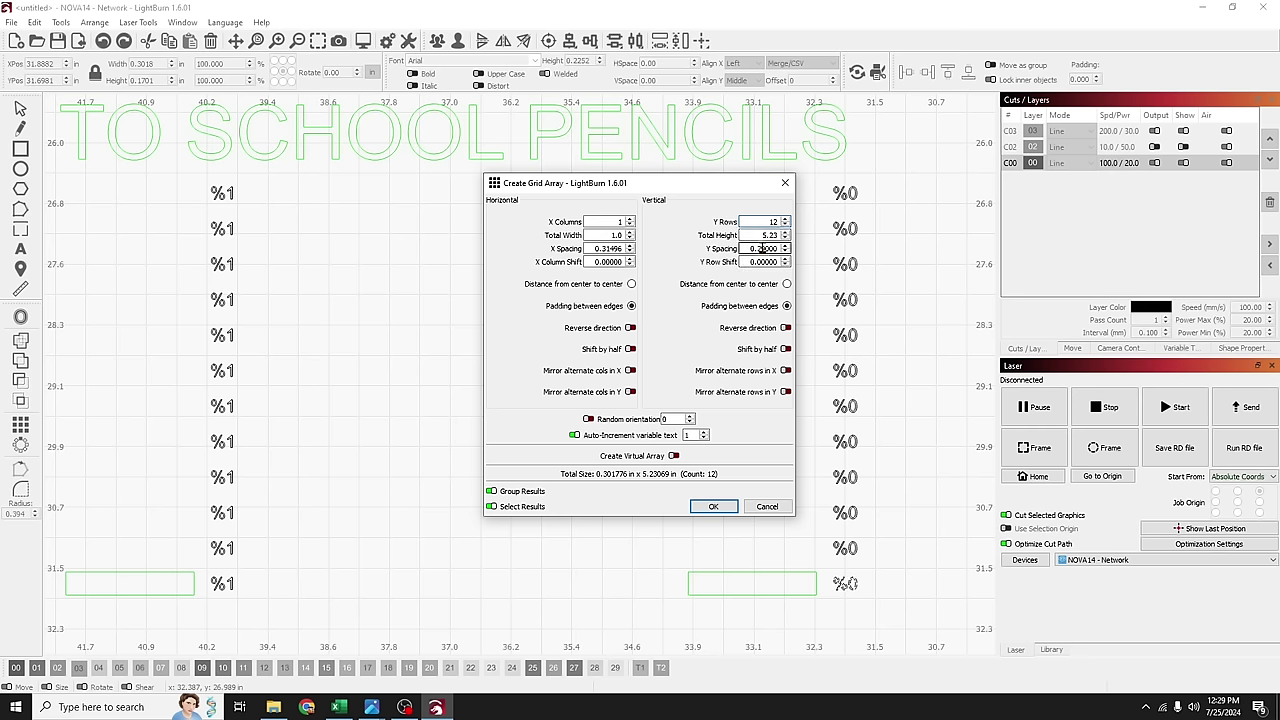
{"action": "left_click", "coordinate": [767, 506]}
Step: Change the bottom text in the third column to %2
{"action": "left_click", "coordinate": [874, 590]}
{"action": "double_click", "coordinate": [848, 583]}
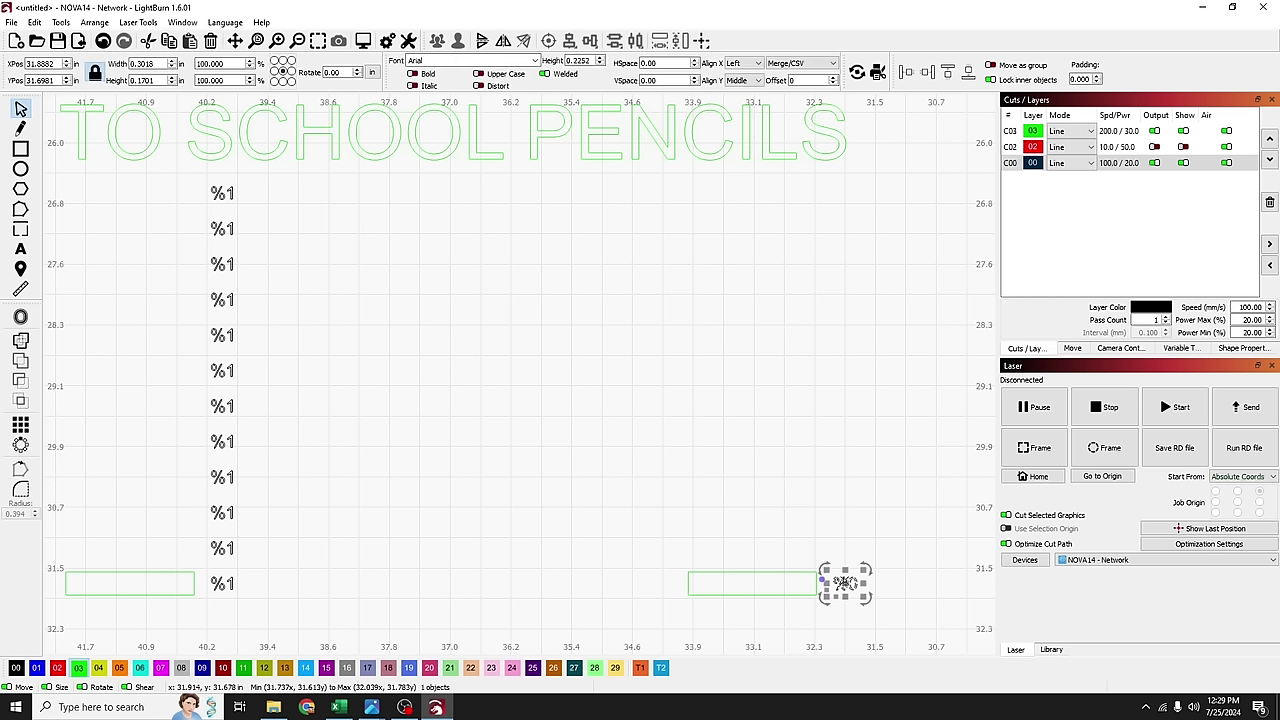
{"action": "type", "text": "2"}
{"action": "left_click", "coordinate": [21, 108]}
Step: Array the bottom %2 text into 1 column and 12 rows with auto-incremented variable text, and show the C02 slot layer again
{"action": "left_click", "coordinate": [21, 438]}
{"action": "double_click", "coordinate": [775, 221]}
{"action": "type", "text": "1"}
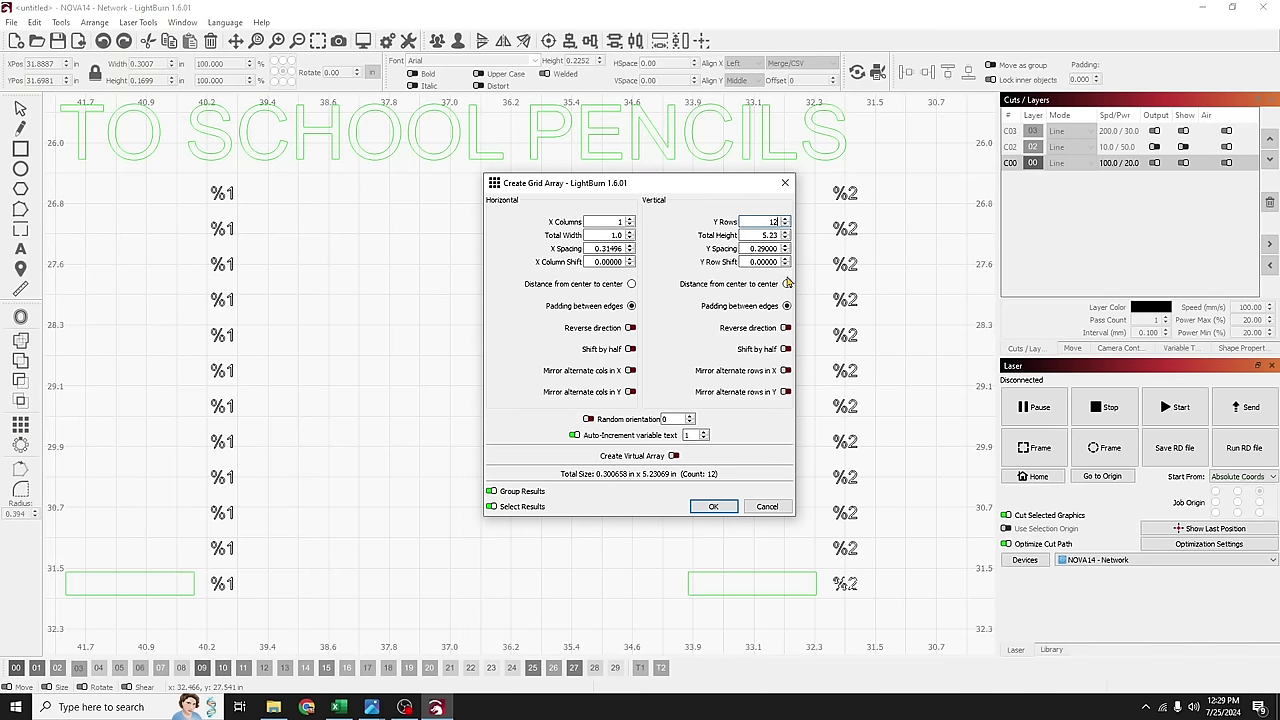
{"action": "left_click", "coordinate": [713, 506]}
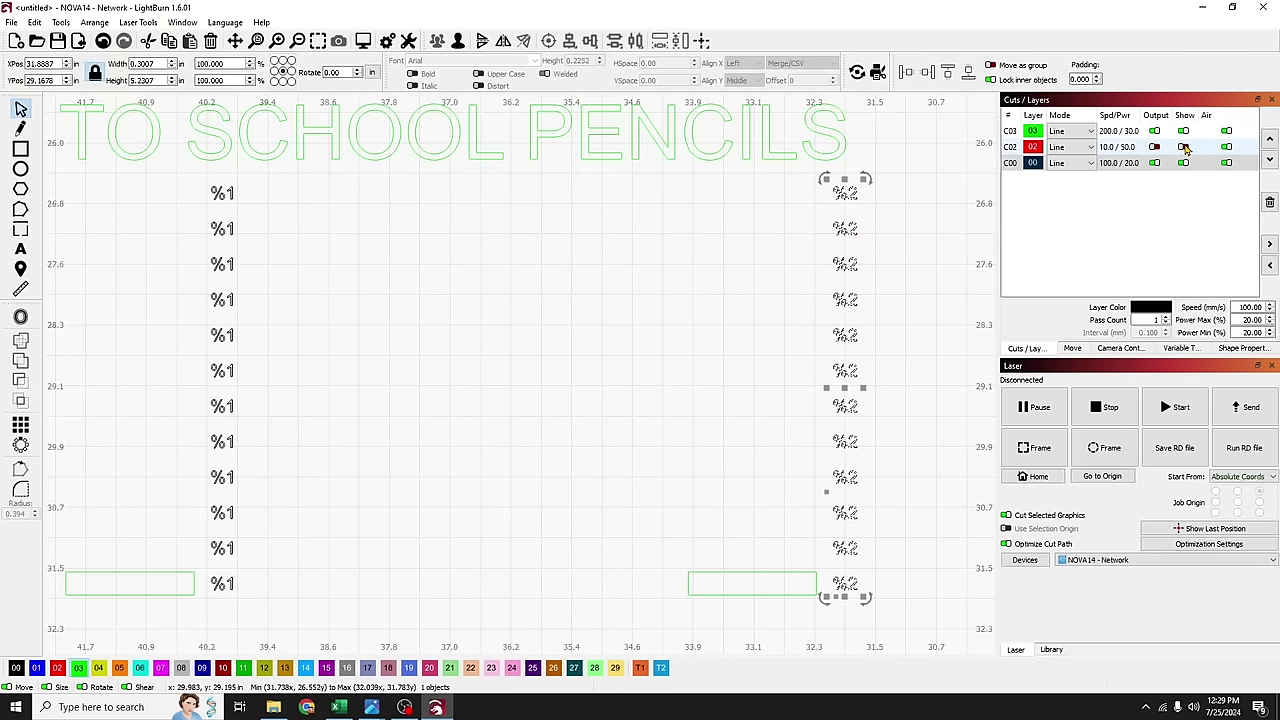
{"action": "scroll", "coordinate": [863, 211], "scroll_direction": "up", "scroll_amount": 4}
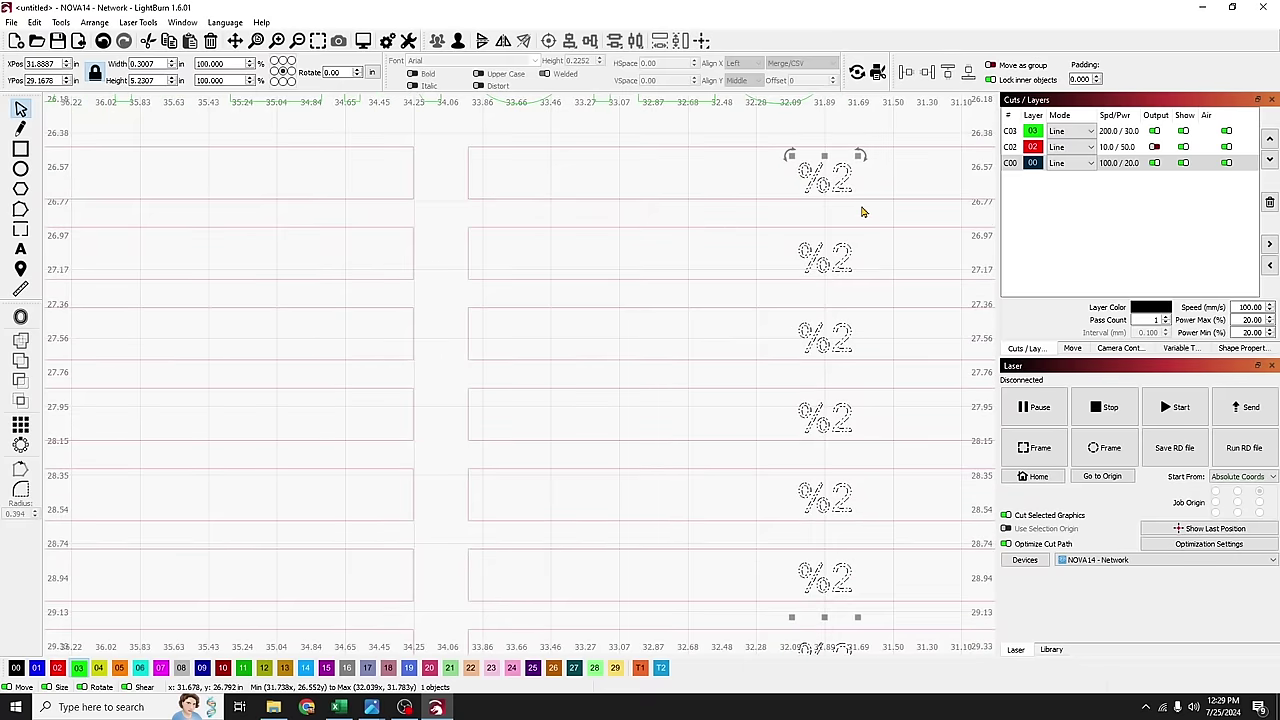
{"action": "scroll", "coordinate": [862, 210], "scroll_direction": "down", "scroll_amount": 4}
{"action": "left_click", "coordinate": [743, 490]}
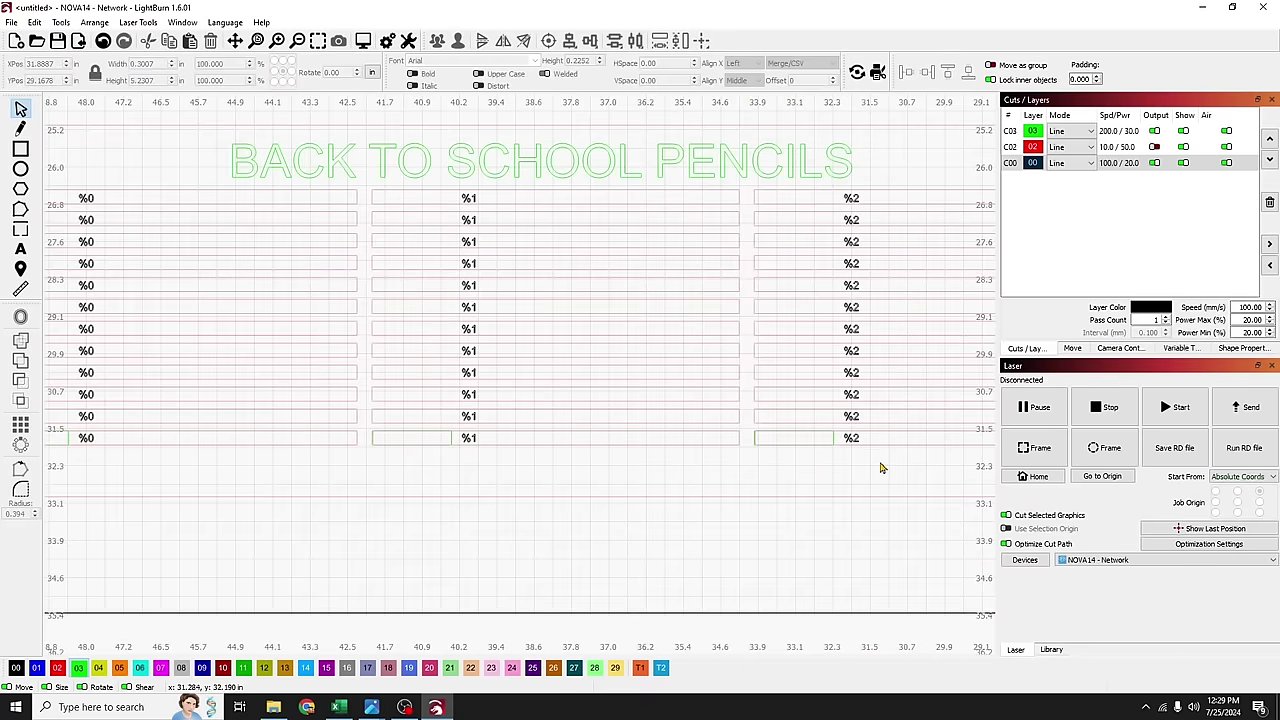
Step: Group the twelve %1 variable texts in the second column
{"action": "left_click", "coordinate": [469, 437]}
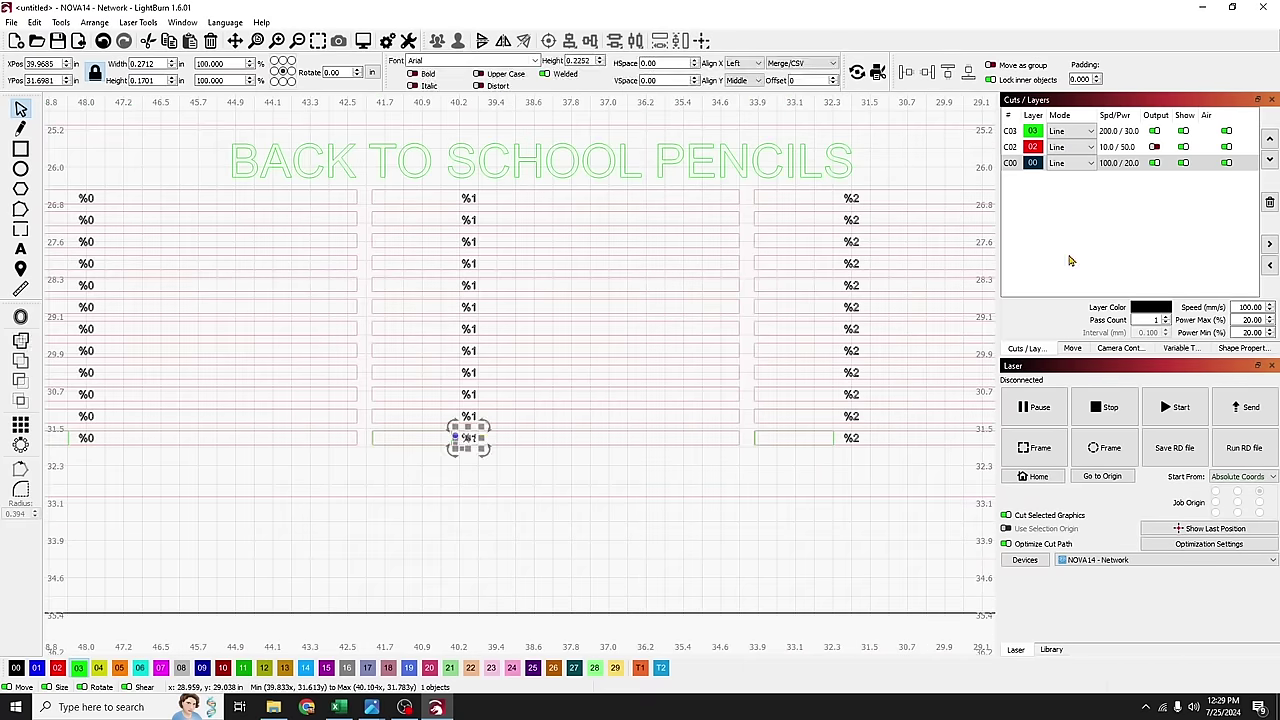
{"action": "left_click_drag", "start_coordinate": [448, 184], "coordinate": [503, 468]}
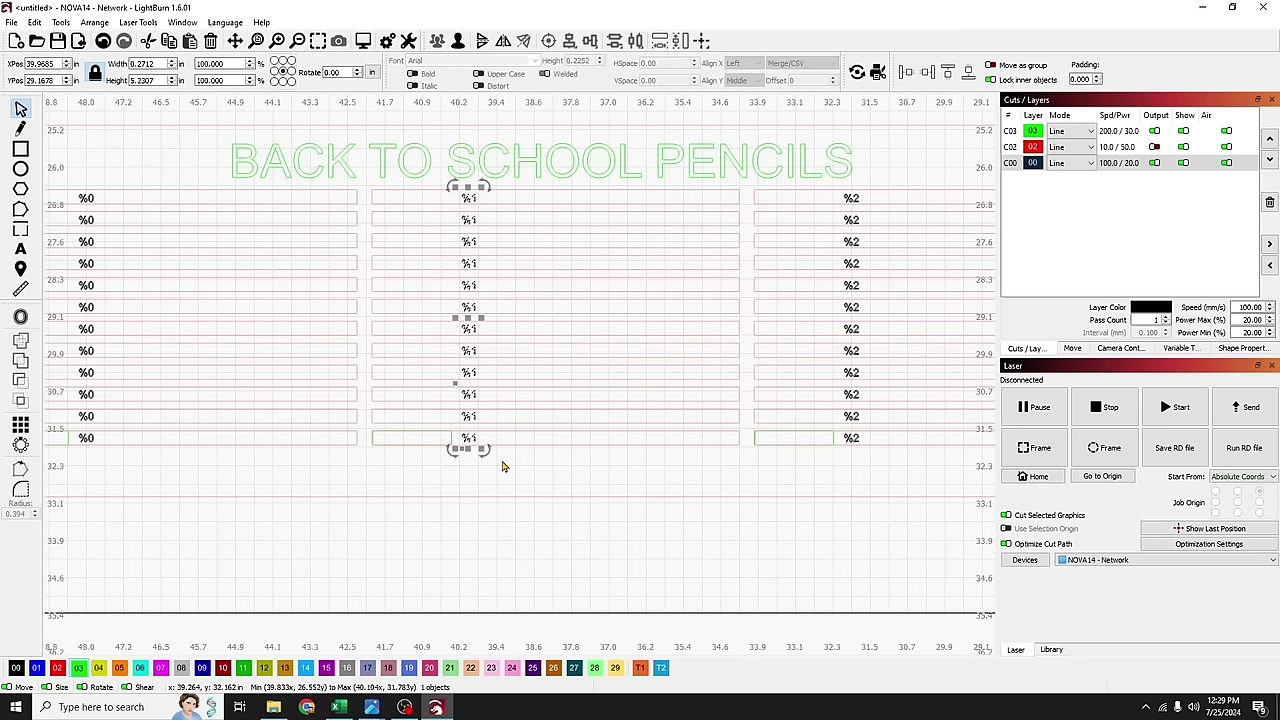
{"action": "left_click", "coordinate": [505, 467]}
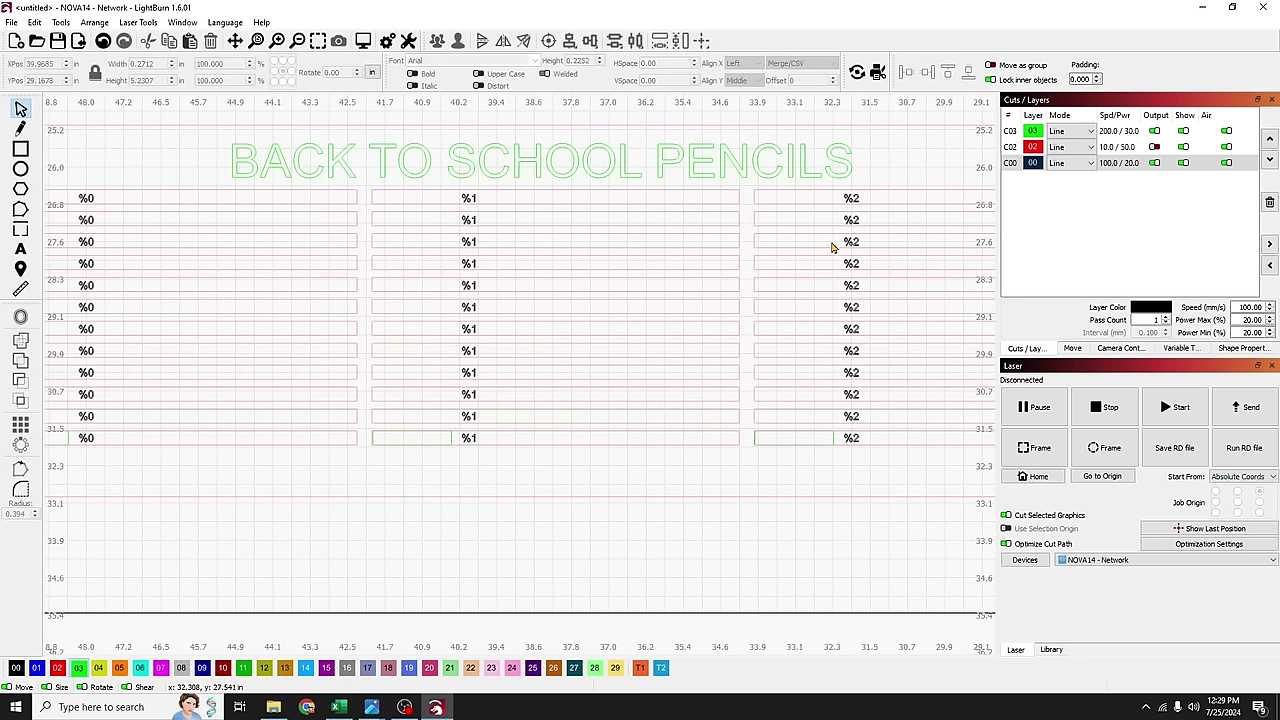
Step: Load Pencil Names for Template.csv as the CSV file for the variable text
{"action": "scroll", "coordinate": [735, 300], "scroll_direction": "down", "scroll_amount": 1}
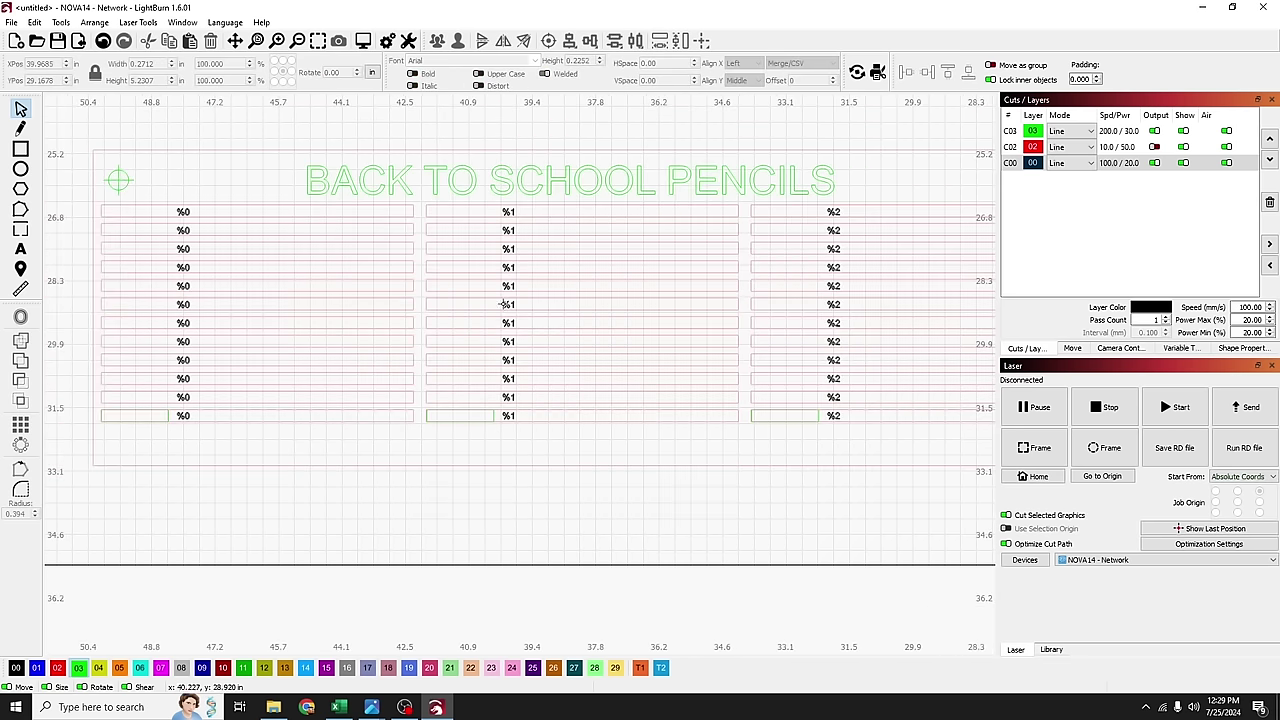
{"action": "left_click_drag", "start_coordinate": [580, 291], "coordinate": [522, 342]}
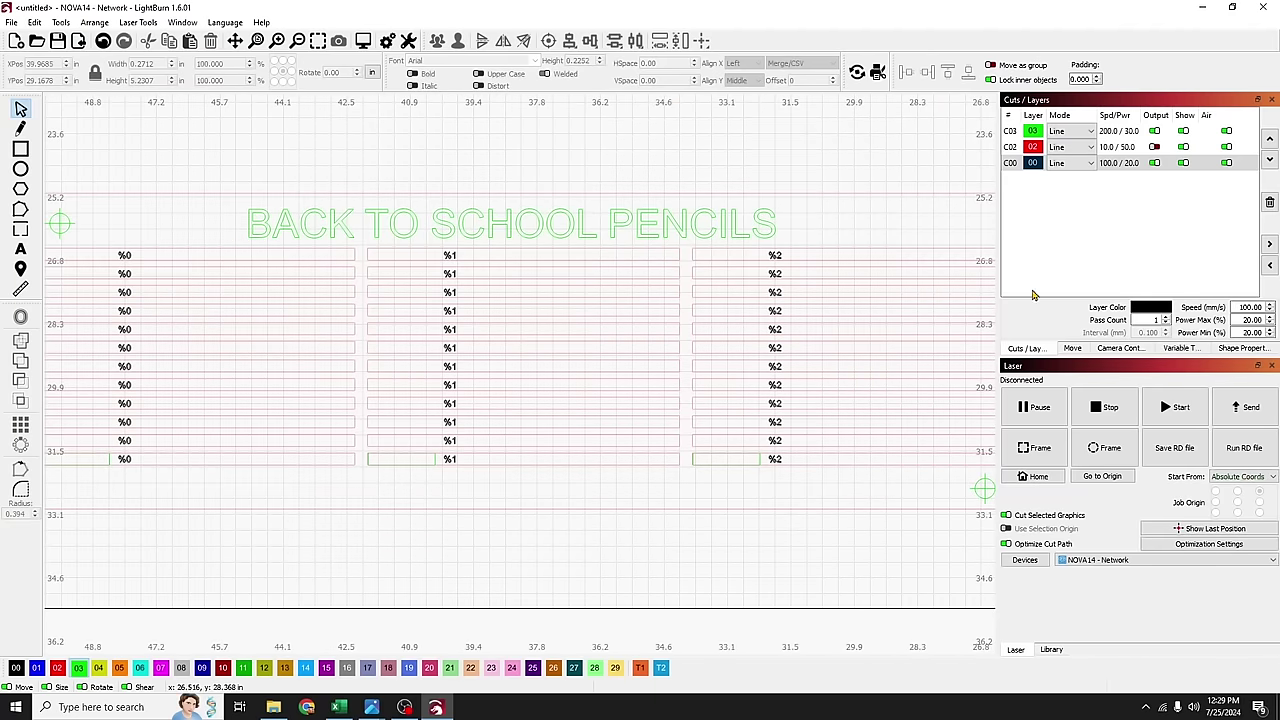
{"action": "left_click", "coordinate": [1180, 348]}
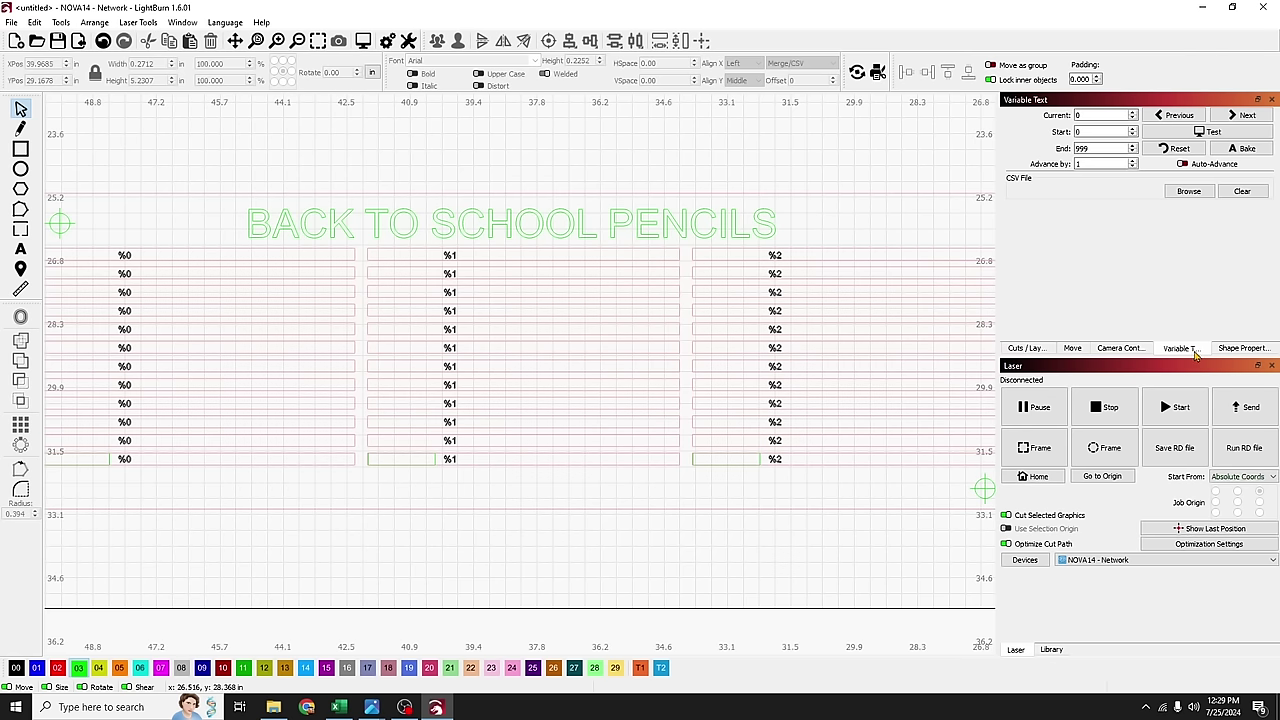
{"action": "left_click", "coordinate": [183, 23]}
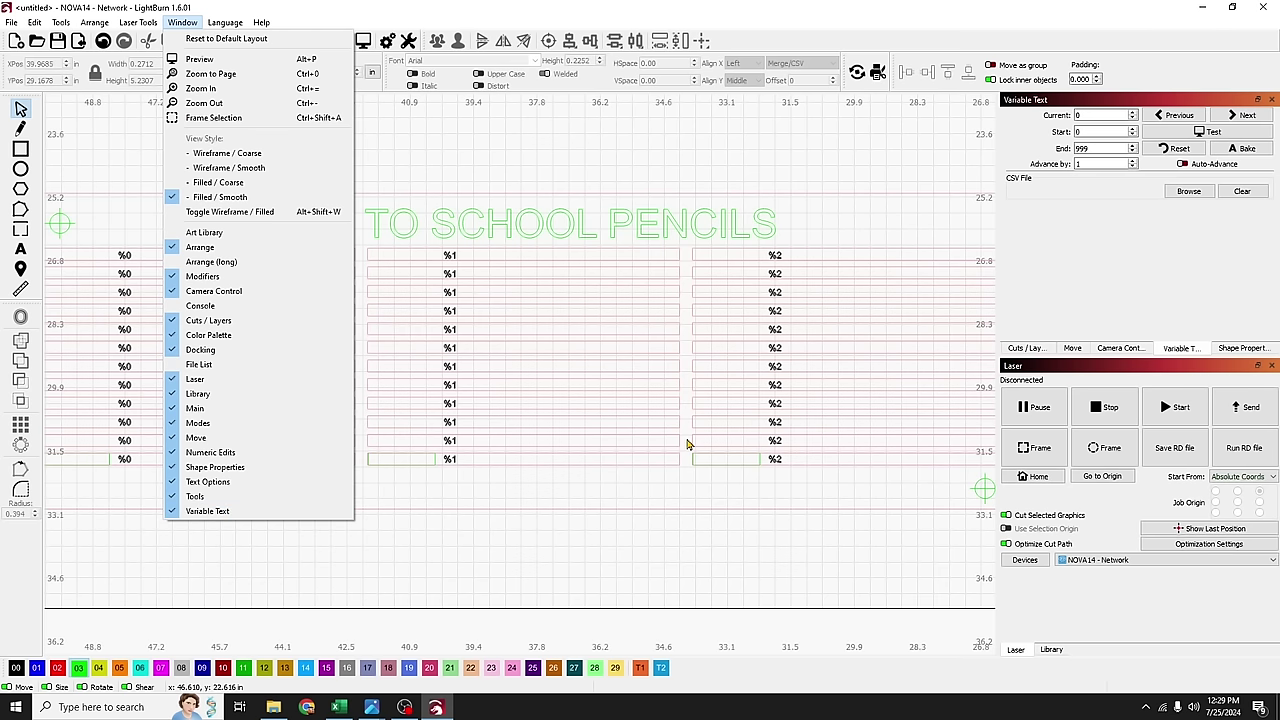
{"action": "key", "text": "Escape"}
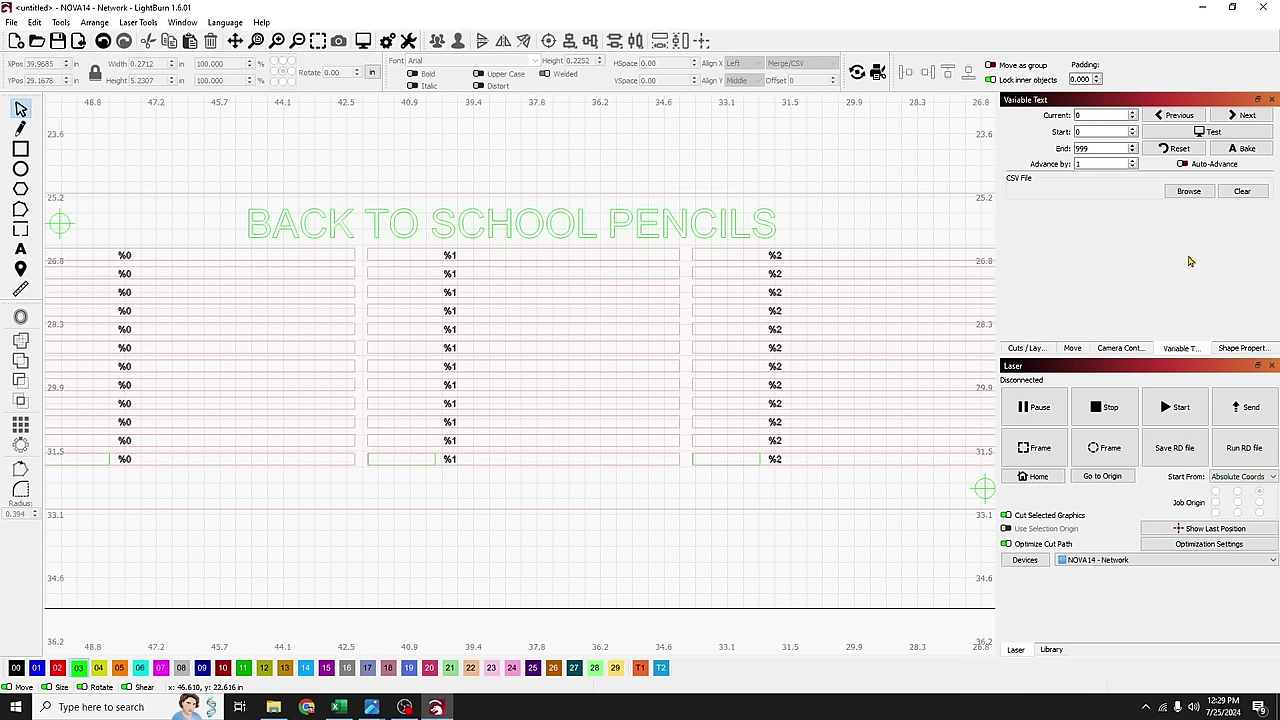
{"action": "left_click", "coordinate": [1189, 194]}
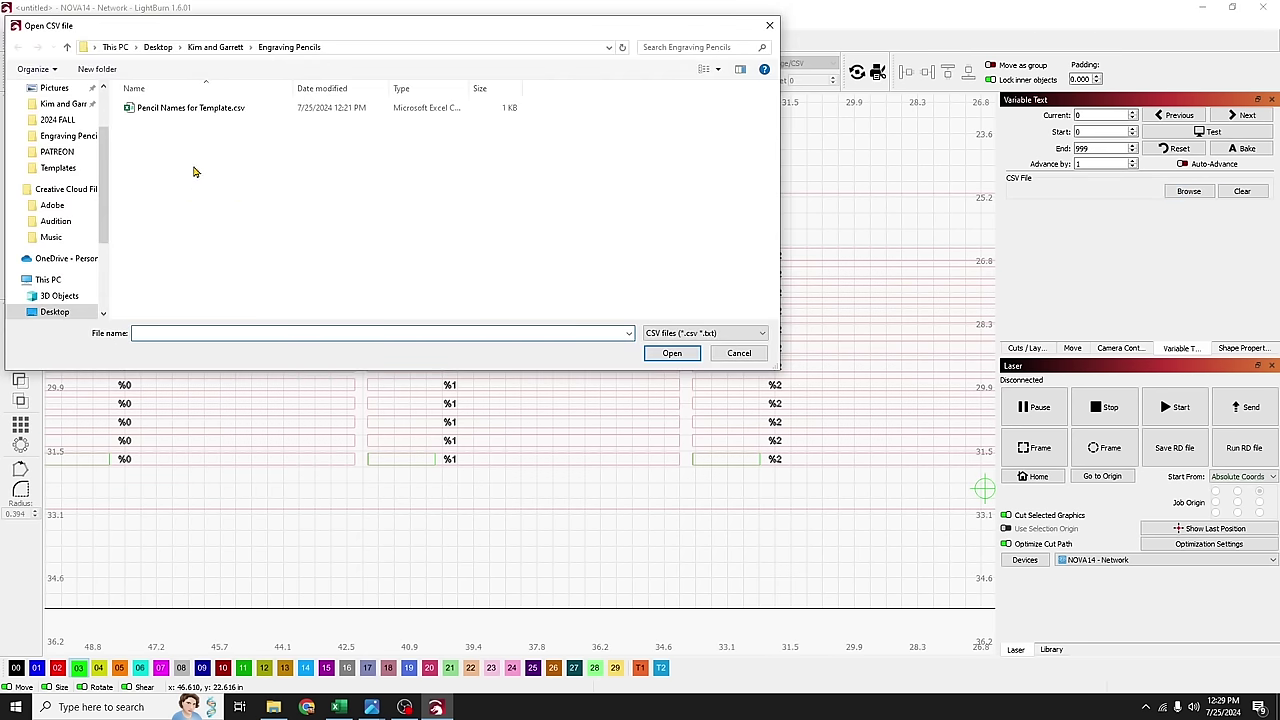
{"action": "double_click", "coordinate": [201, 112]}
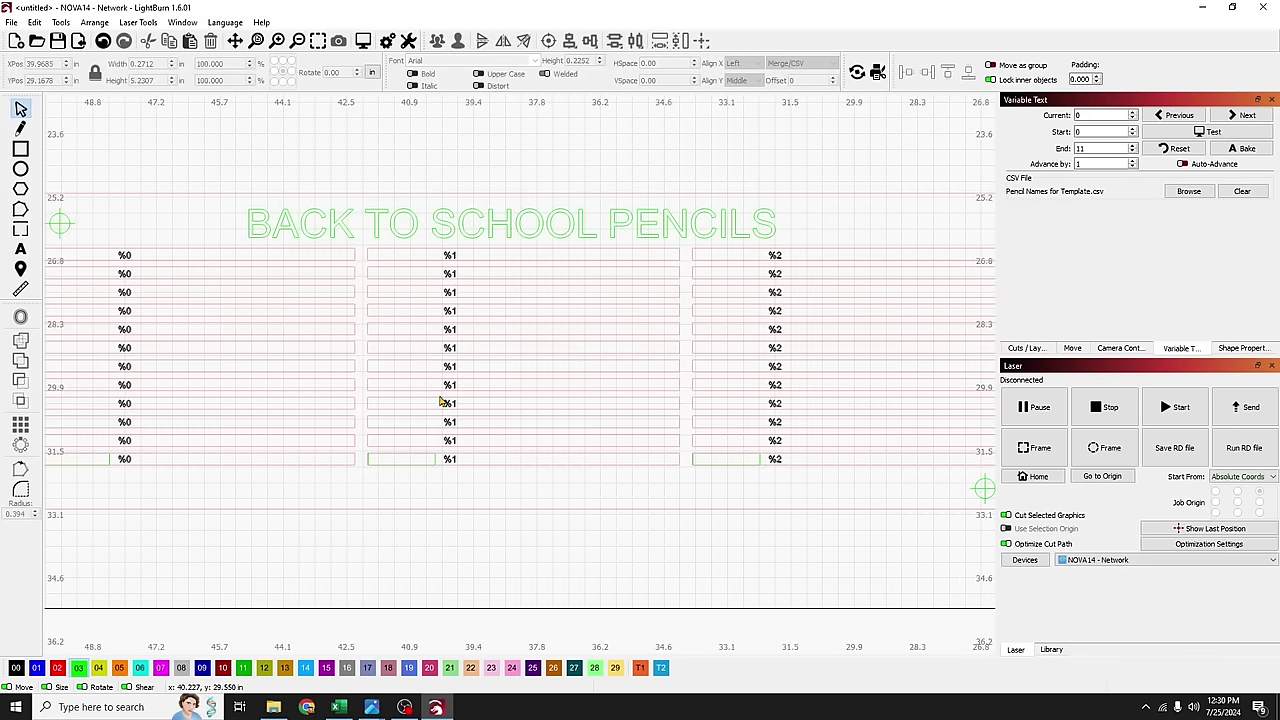
Step: Test the variable text with the loaded CSV, checking all three columns and the first column's numbering up close
{"action": "left_click", "coordinate": [1211, 134]}
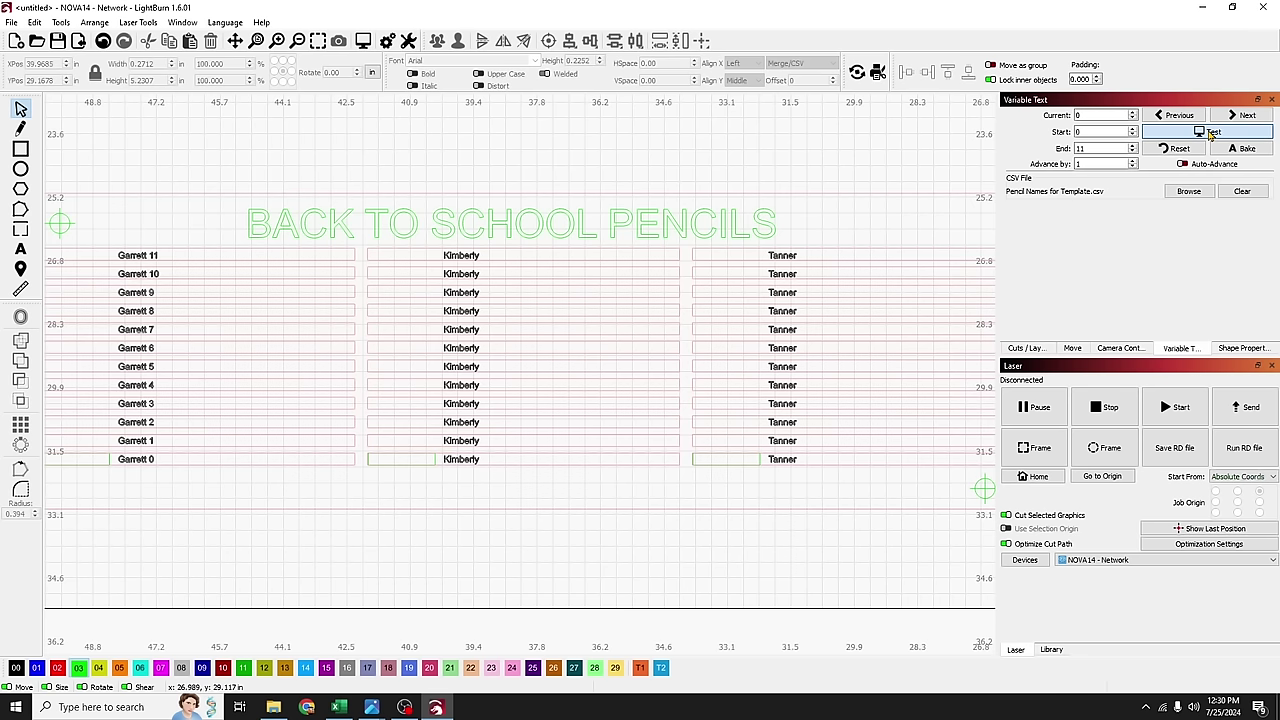
{"action": "left_click", "coordinate": [1211, 134]}
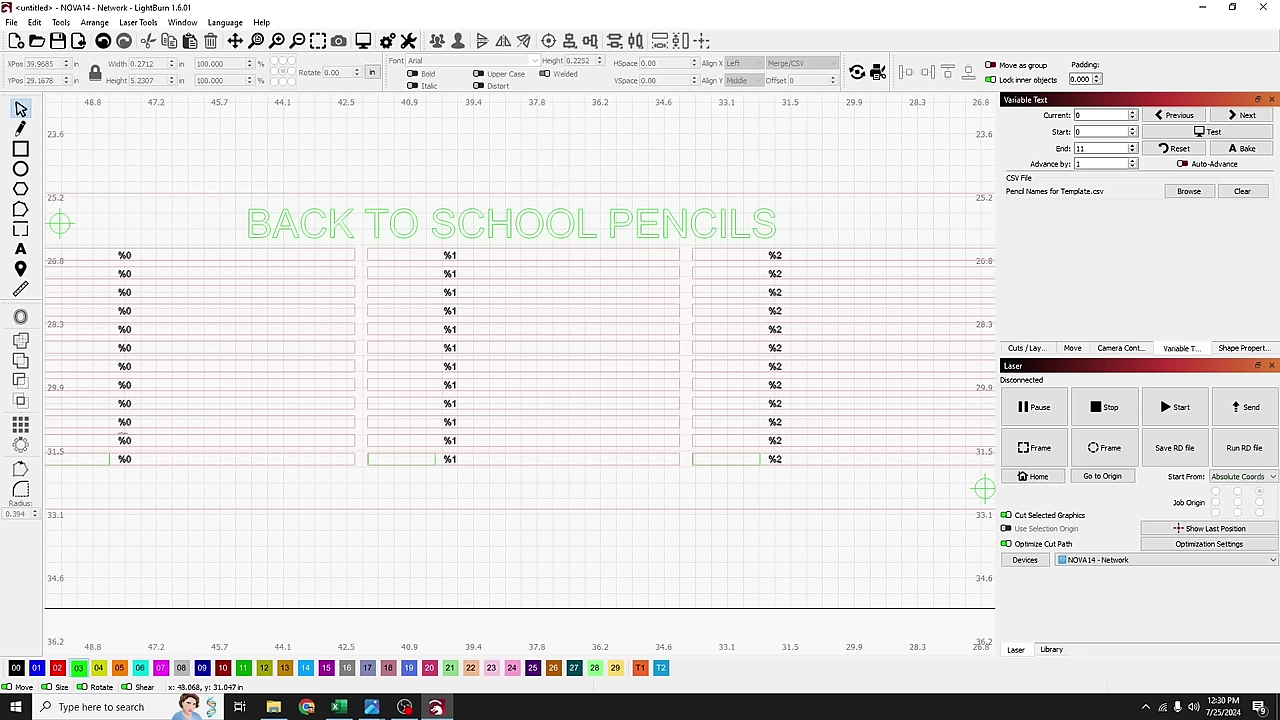
{"action": "scroll", "coordinate": [108, 421], "scroll_direction": "up", "scroll_amount": 2}
{"action": "scroll", "coordinate": [438, 487], "scroll_direction": "up", "scroll_amount": 3}
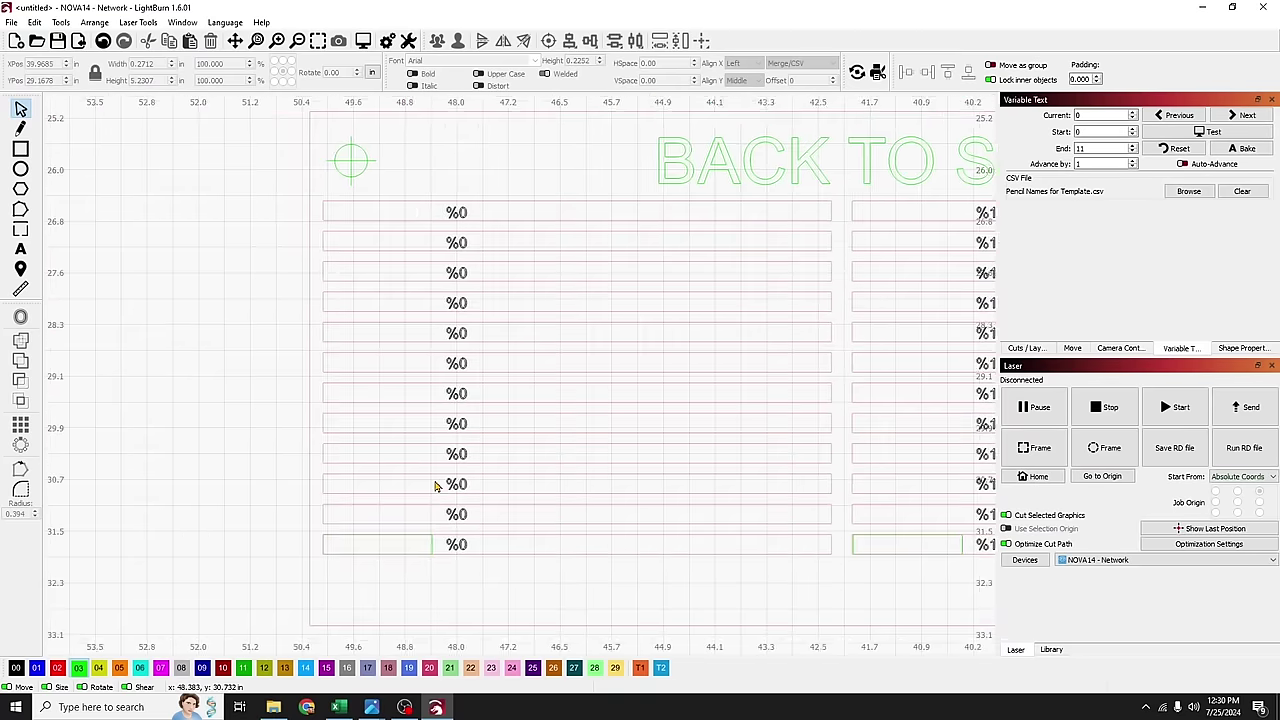
{"action": "left_click", "coordinate": [1236, 138]}
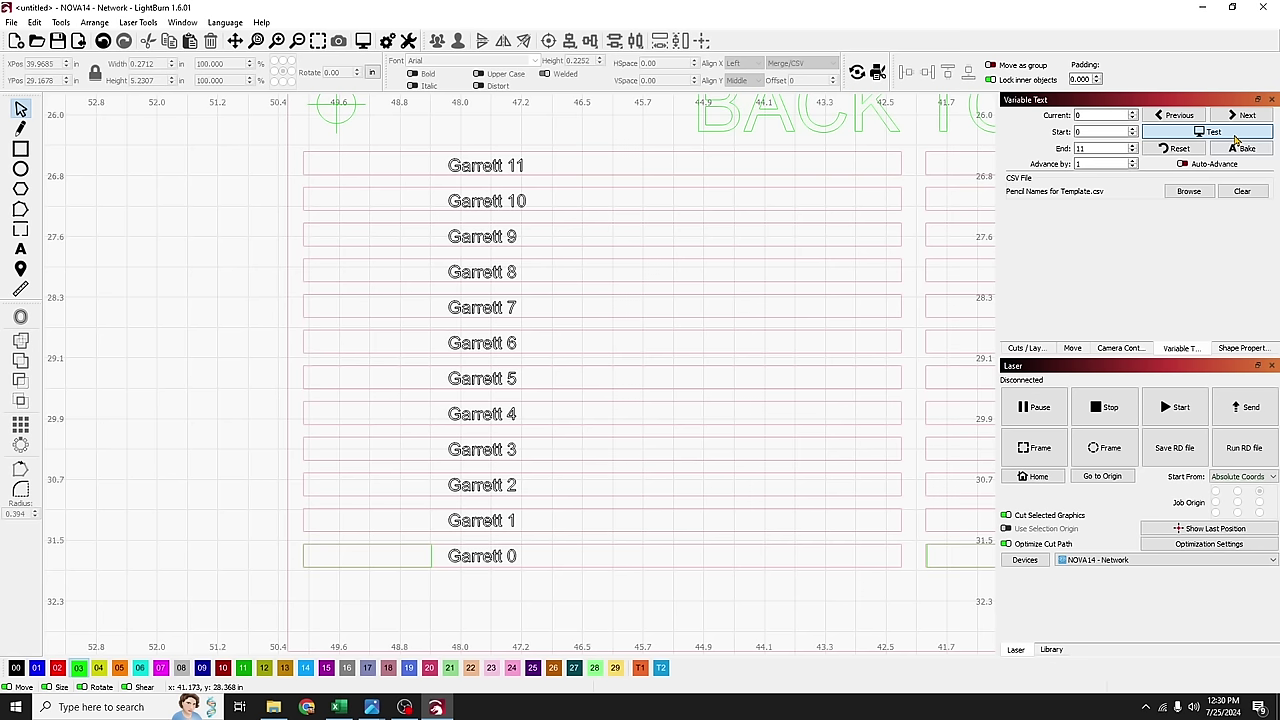
{"action": "left_click", "coordinate": [1212, 132]}
{"action": "scroll", "coordinate": [903, 257], "scroll_direction": "down", "scroll_amount": 3}
{"action": "scroll", "coordinate": [563, 320], "scroll_direction": "down", "scroll_amount": 1}
{"action": "scroll", "coordinate": [530, 325], "scroll_direction": "right", "scroll_amount": 2}
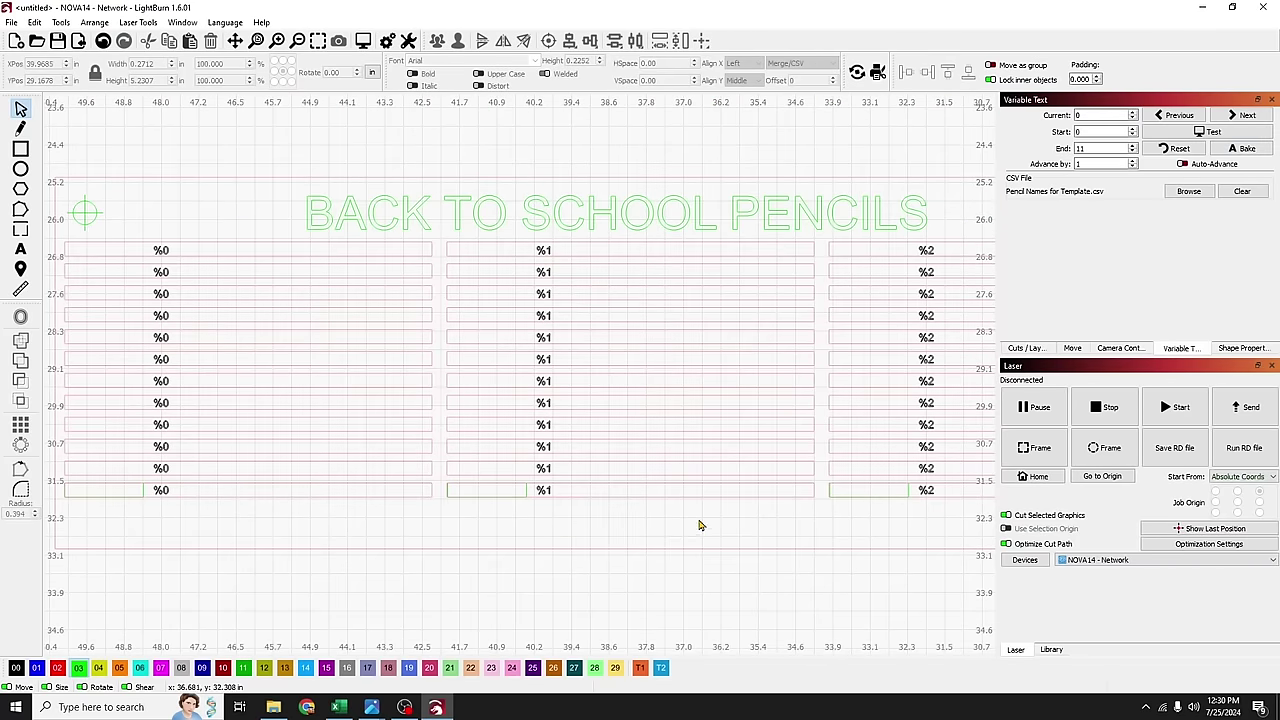
{"action": "scroll", "coordinate": [660, 530], "scroll_direction": "down", "scroll_amount": 2}
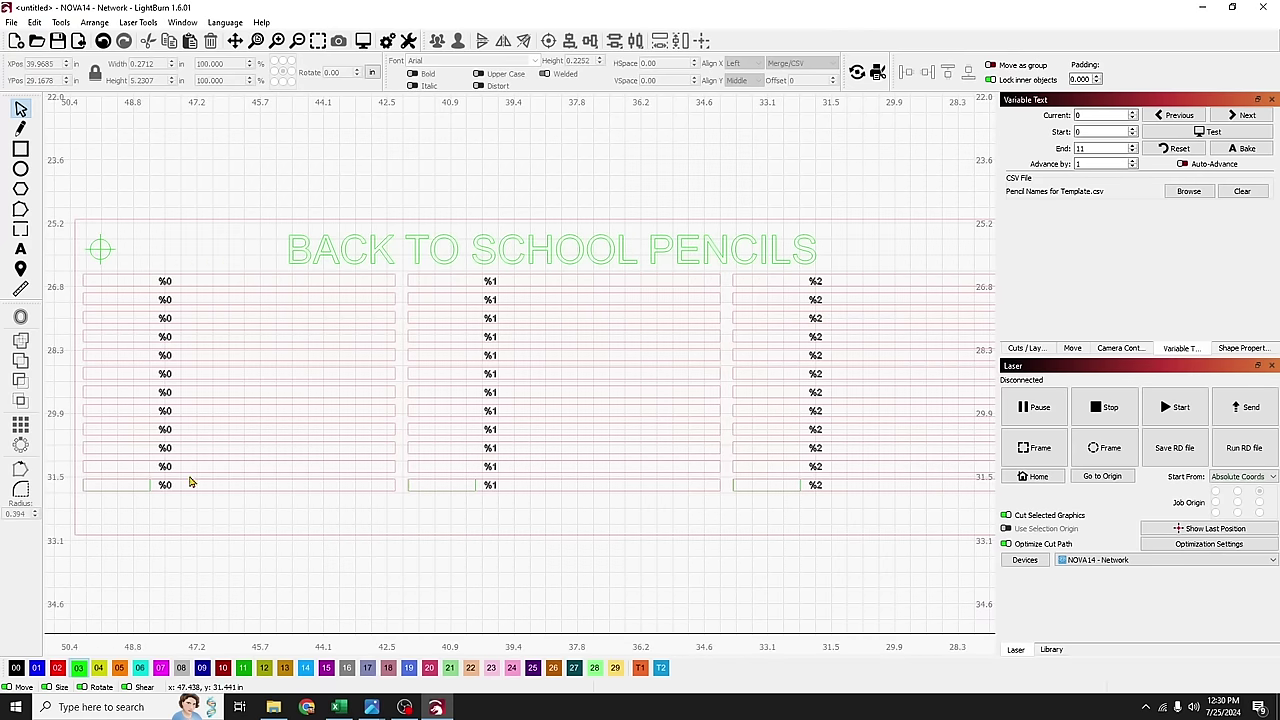
Step: Switch to the name list in Excel and replace cell A6 with a different first name numbered 0
{"action": "left_click", "coordinate": [339, 707]}
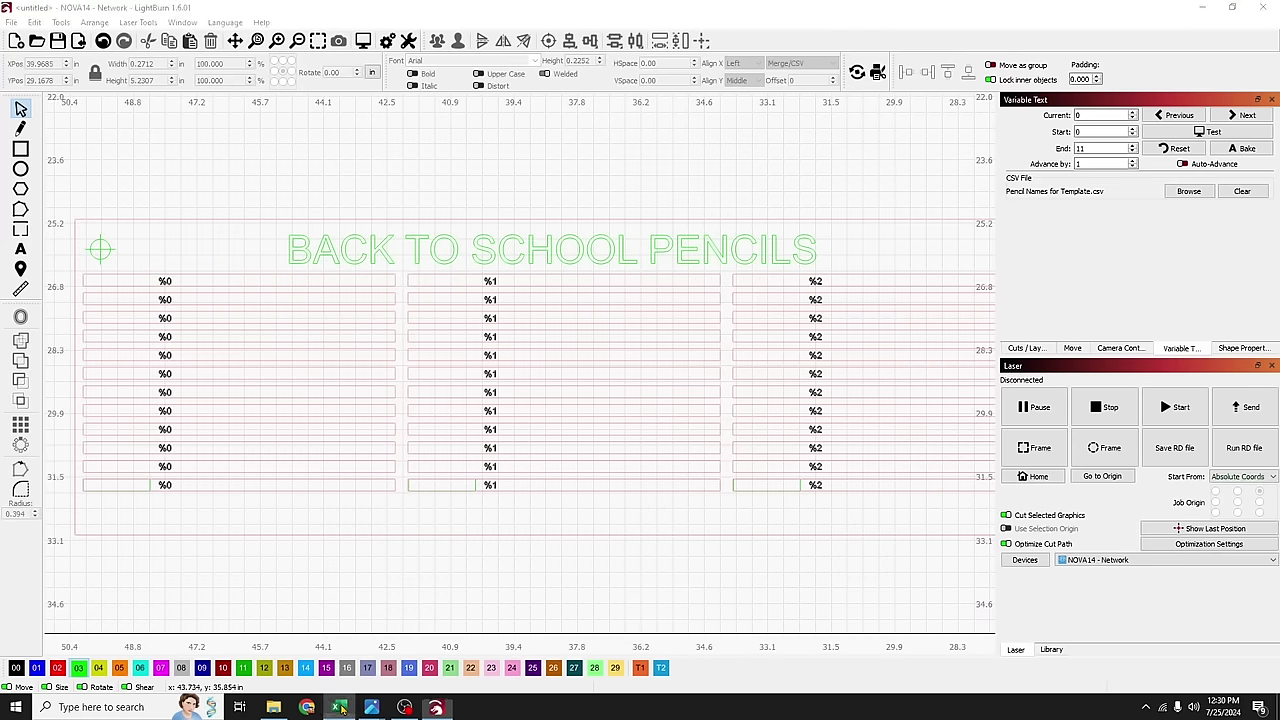
{"action": "left_click", "coordinate": [71, 280]}
{"action": "left_click", "coordinate": [70, 253]}
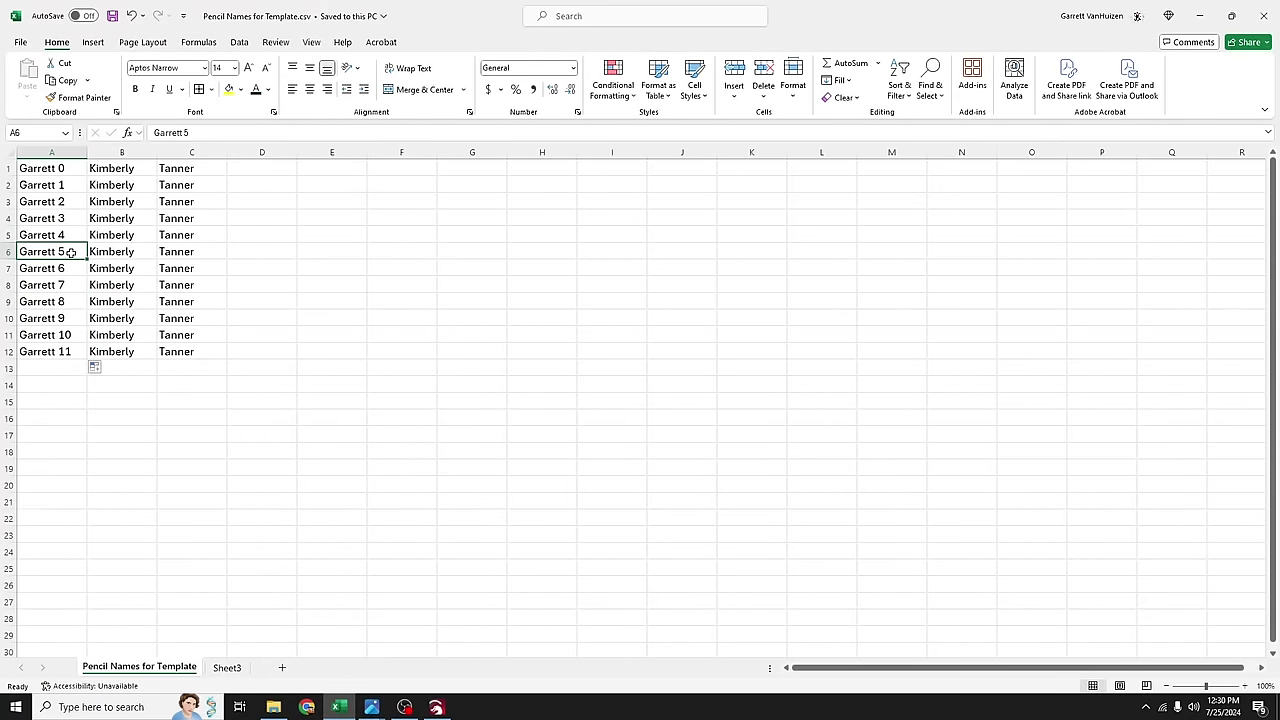
{"action": "type", "text": "Sarah 0"}
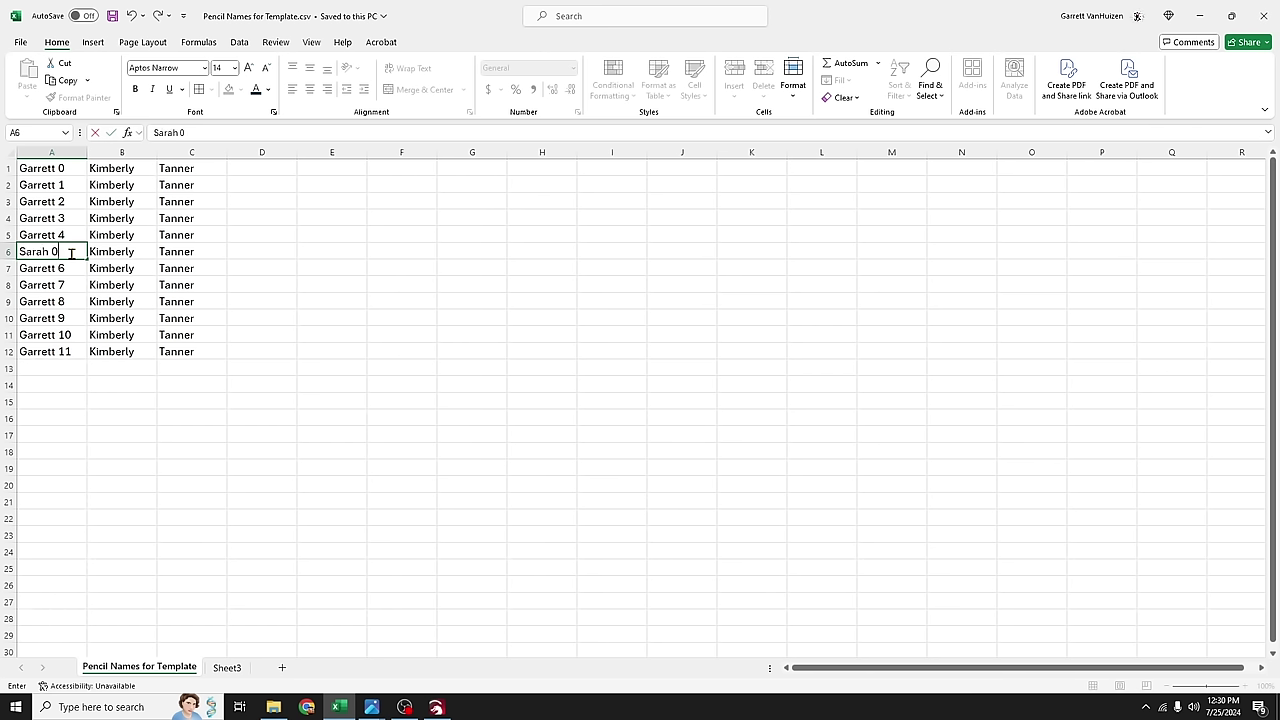
{"action": "left_click", "coordinate": [74, 290]}
Step: Fill the numbered name in A6 down through A12 and save the CSV file
{"action": "left_click", "coordinate": [72, 253]}
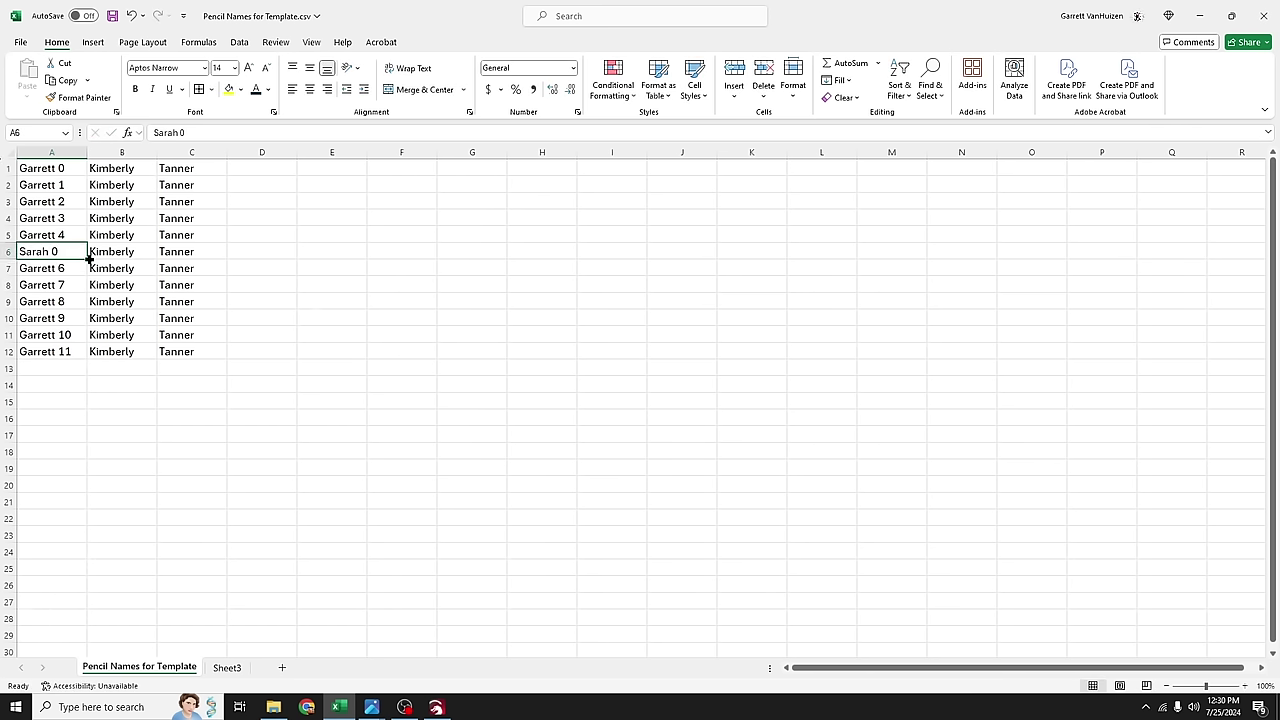
{"action": "left_click_drag", "start_coordinate": [89, 260], "coordinate": [92, 362]}
{"action": "left_click", "coordinate": [212, 296]}
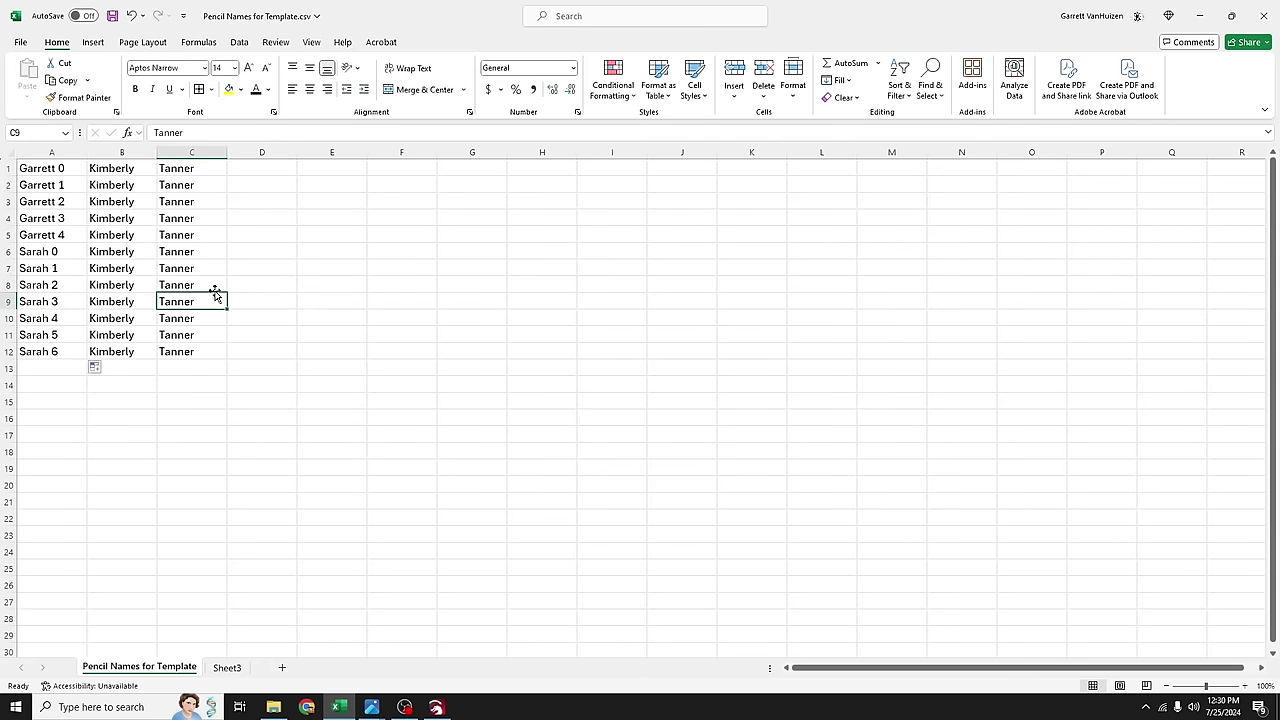
{"action": "left_click", "coordinate": [112, 15]}
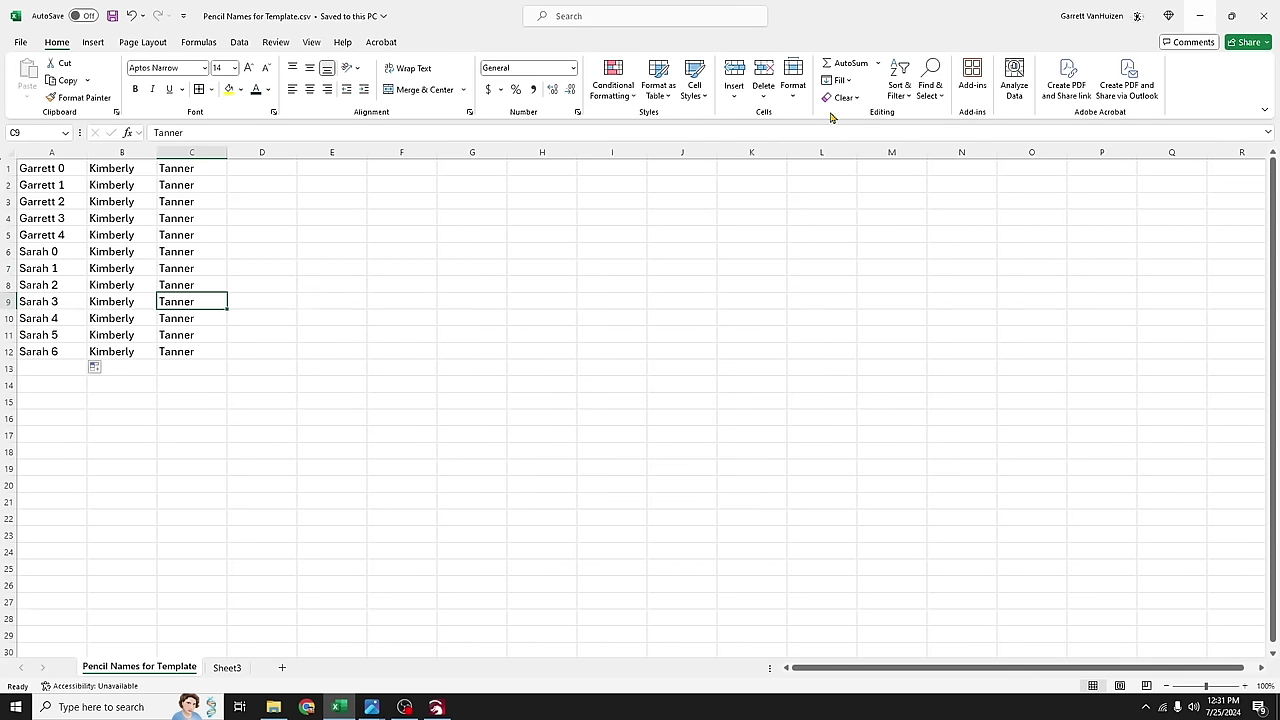
Step: Replace the name in C6 with a different name, fill it down through C12, and save the CSV file
{"action": "left_click_drag", "start_coordinate": [192, 250], "coordinate": [195, 350]}
{"action": "left_click", "coordinate": [200, 251]}
{"action": "type", "text": "Court"}
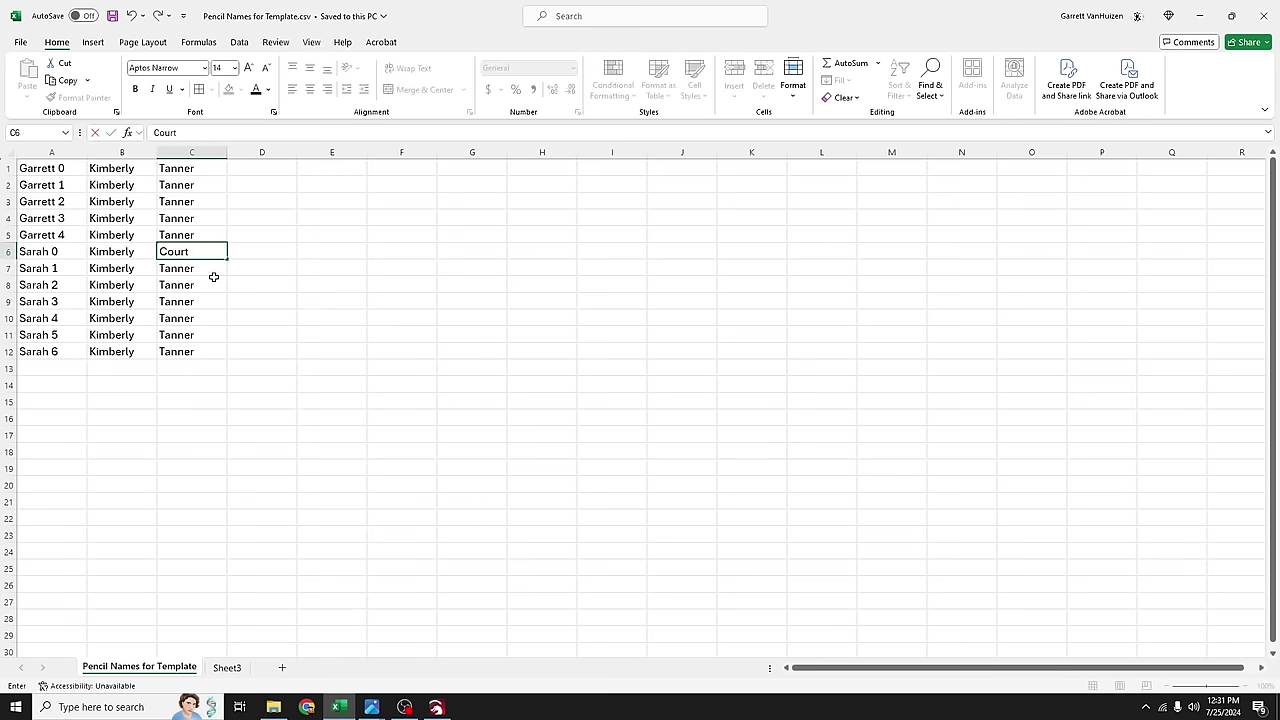
{"action": "key", "text": "Return"}
{"action": "left_click", "coordinate": [205, 251]}
{"action": "left_click_drag", "start_coordinate": [228, 259], "coordinate": [227, 363]}
{"action": "left_click", "coordinate": [112, 15]}
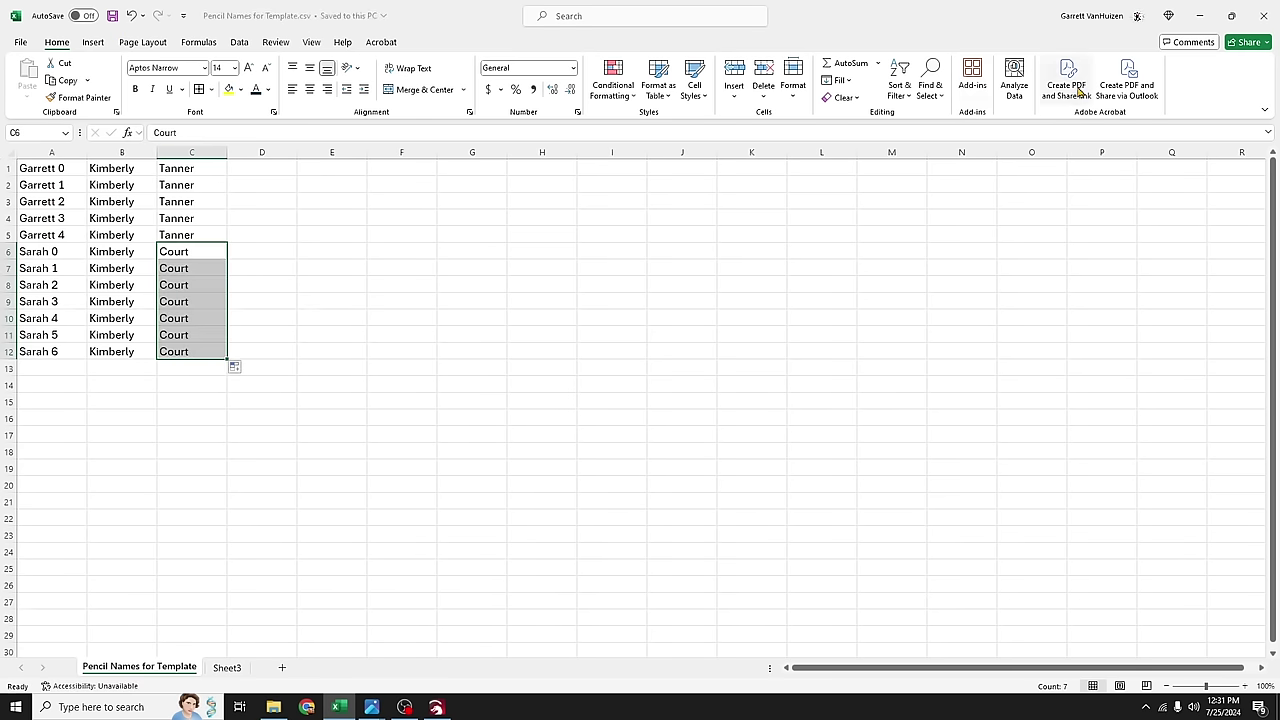
Step: Switch back to LightBurn and reload Pencil Names for Template.csv as the variable text's CSV file
{"action": "left_click", "coordinate": [1199, 16]}
{"action": "left_click", "coordinate": [1189, 192]}
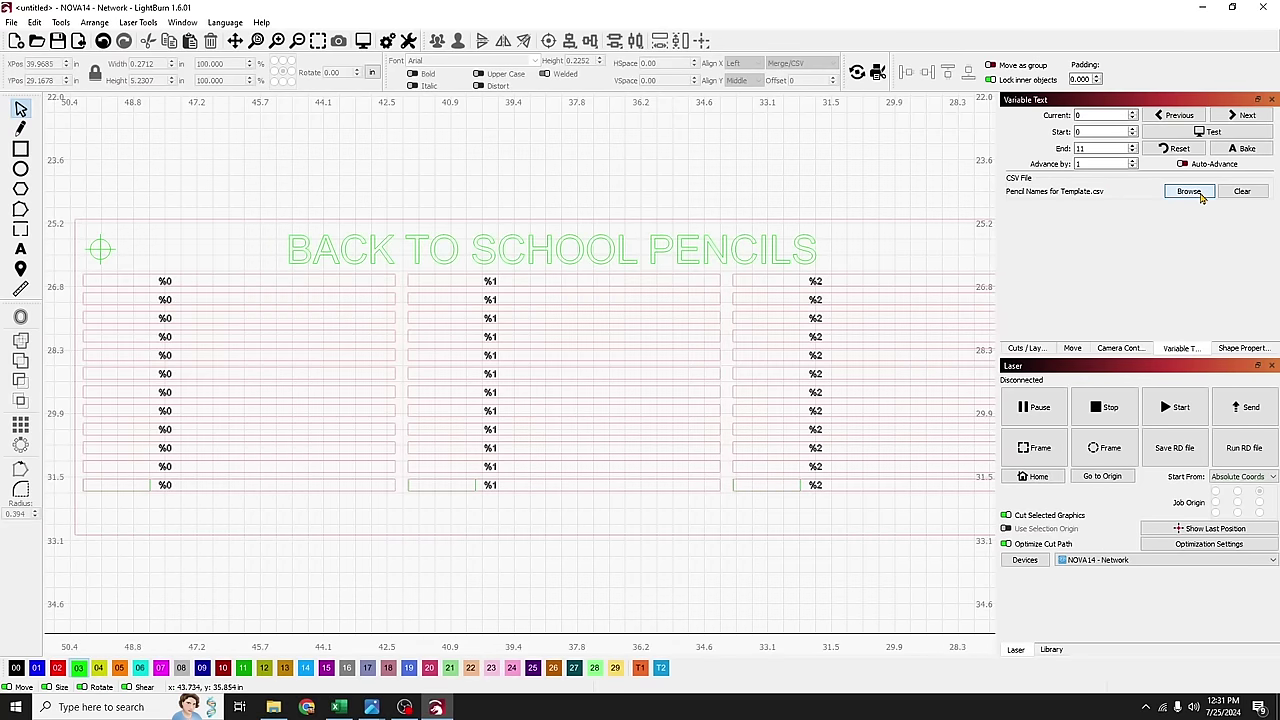
{"action": "double_click", "coordinate": [213, 112]}
Step: Test the variable text against the edited name list with the whole pencil jig in view
{"action": "left_click", "coordinate": [1207, 134]}
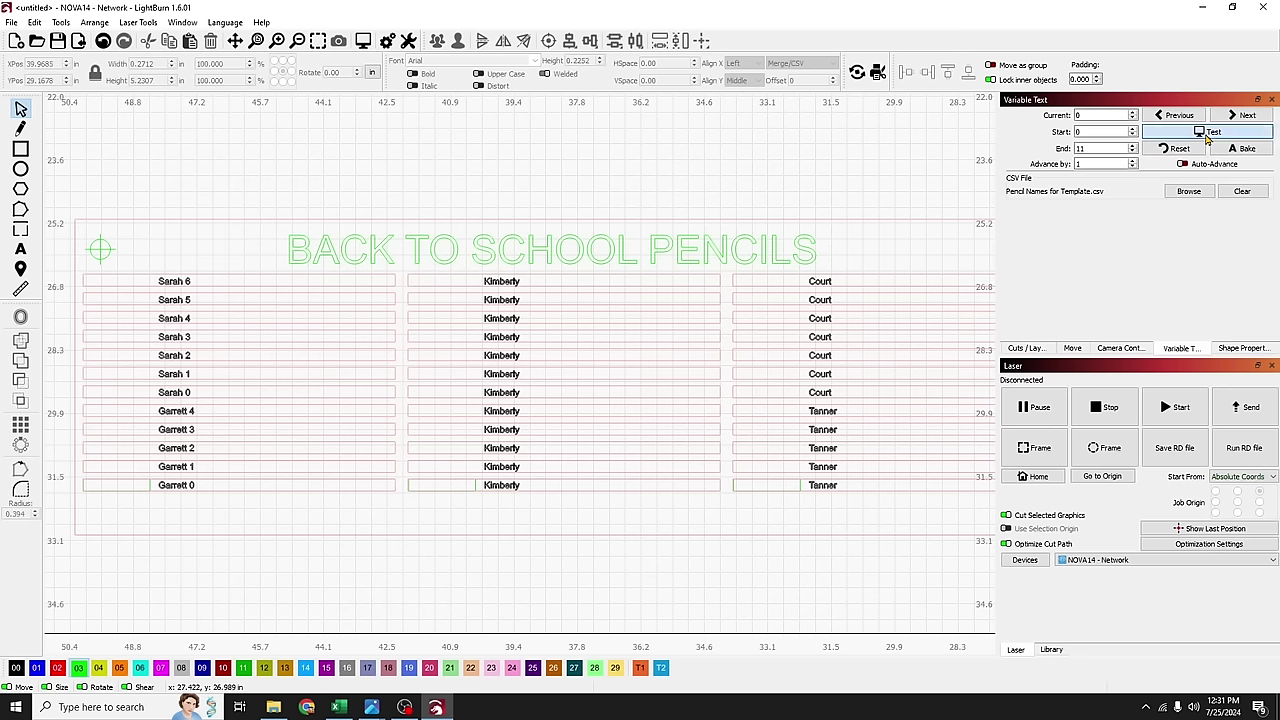
{"action": "left_click", "coordinate": [1207, 134]}
{"action": "scroll", "coordinate": [960, 271], "scroll_direction": "down", "scroll_amount": 1}
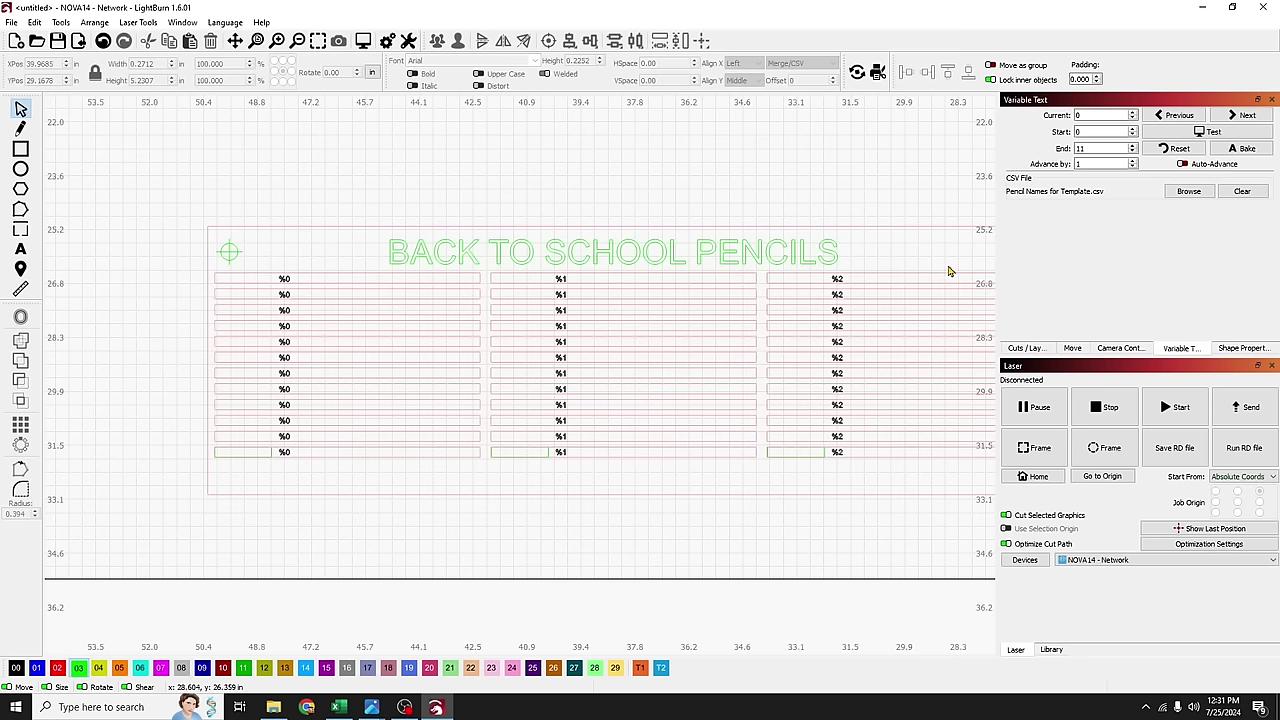
{"action": "left_click_drag", "start_coordinate": [934, 236], "coordinate": [791, 240]}
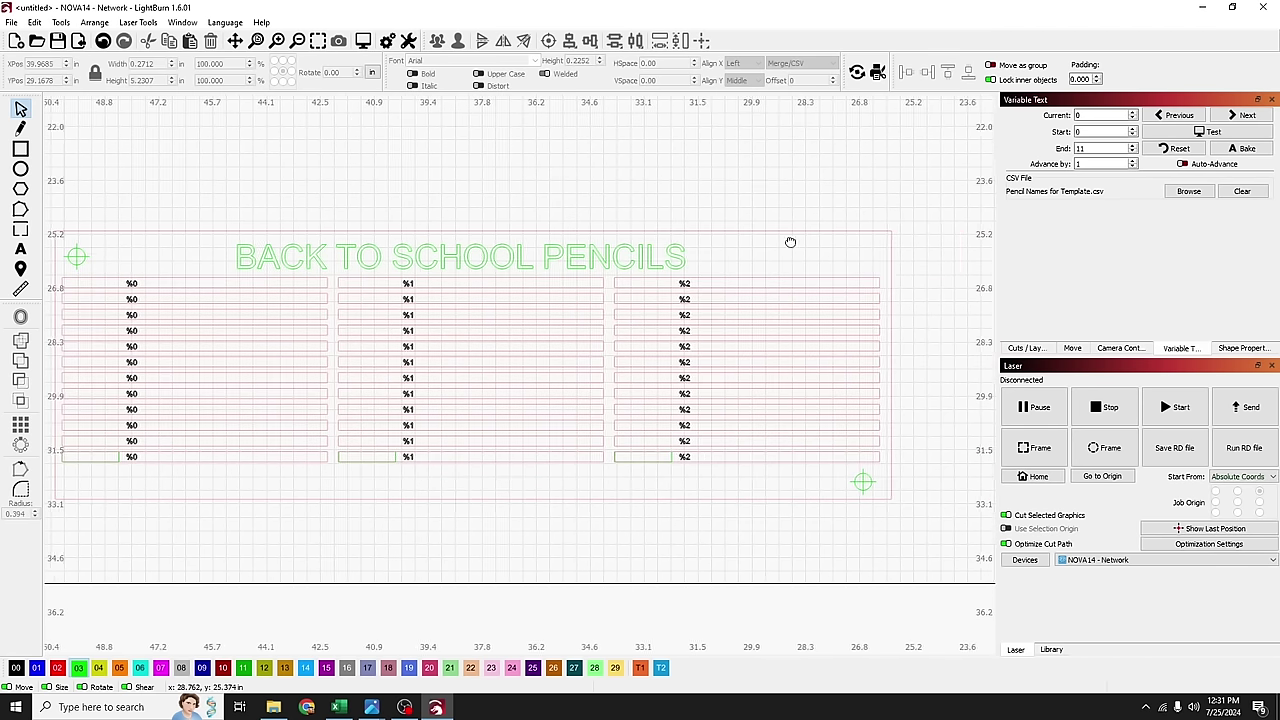
{"action": "left_click", "coordinate": [1210, 134]}
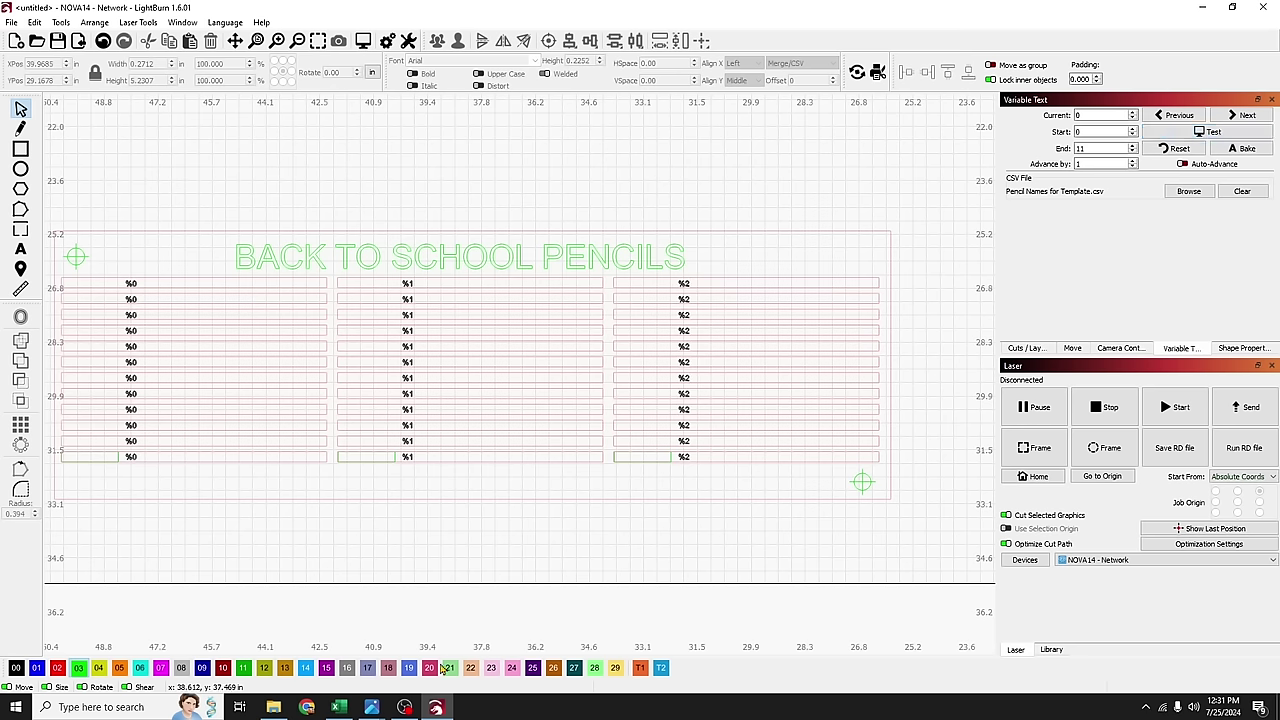
Step: Switch to Excel, remove the number from the name in A1, fill the first row's names down through row 12, and save the CSV file
{"action": "left_click", "coordinate": [340, 708]}
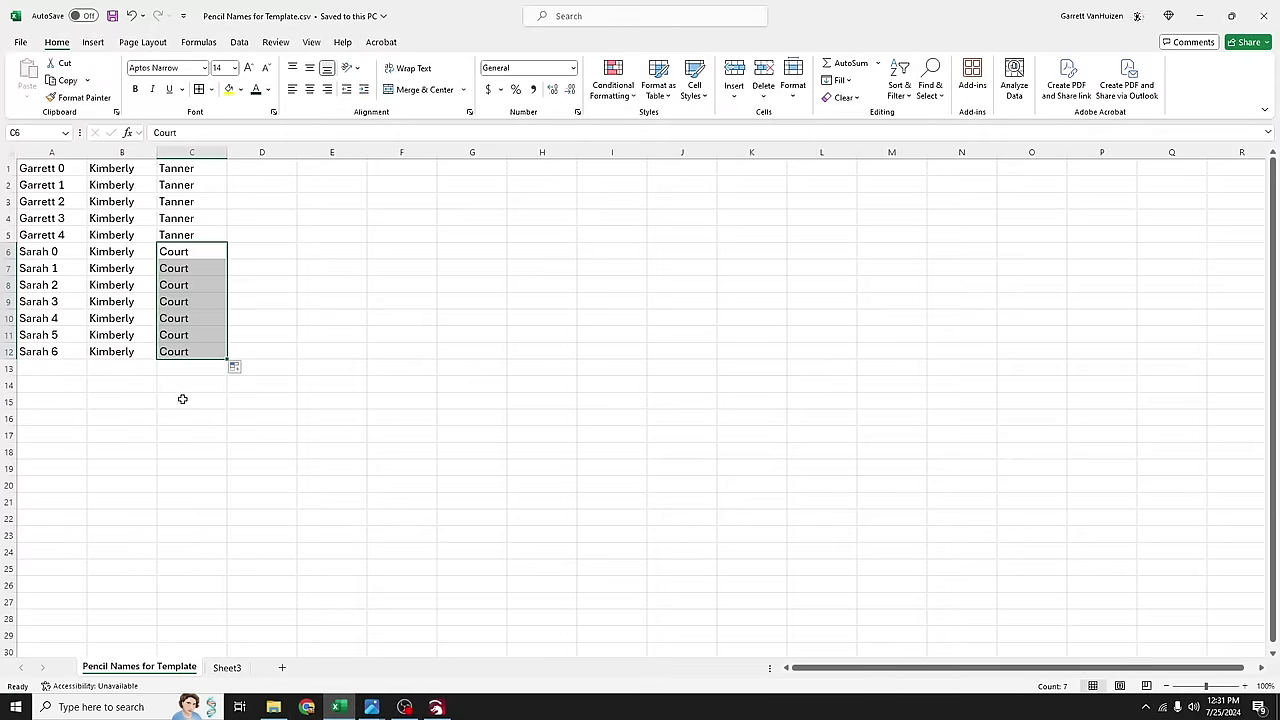
{"action": "left_click", "coordinate": [78, 170]}
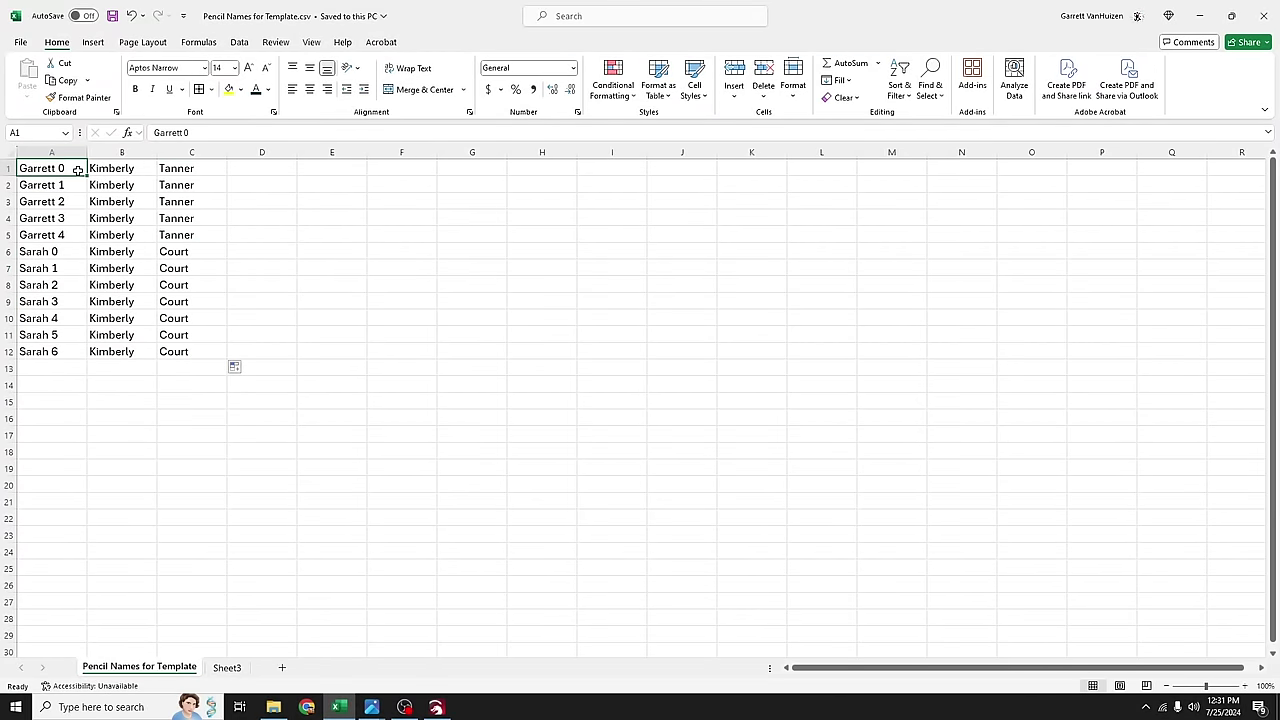
{"action": "left_click", "coordinate": [190, 133]}
{"action": "key", "text": "BackSpace"}
{"action": "key", "text": "BackSpace"}
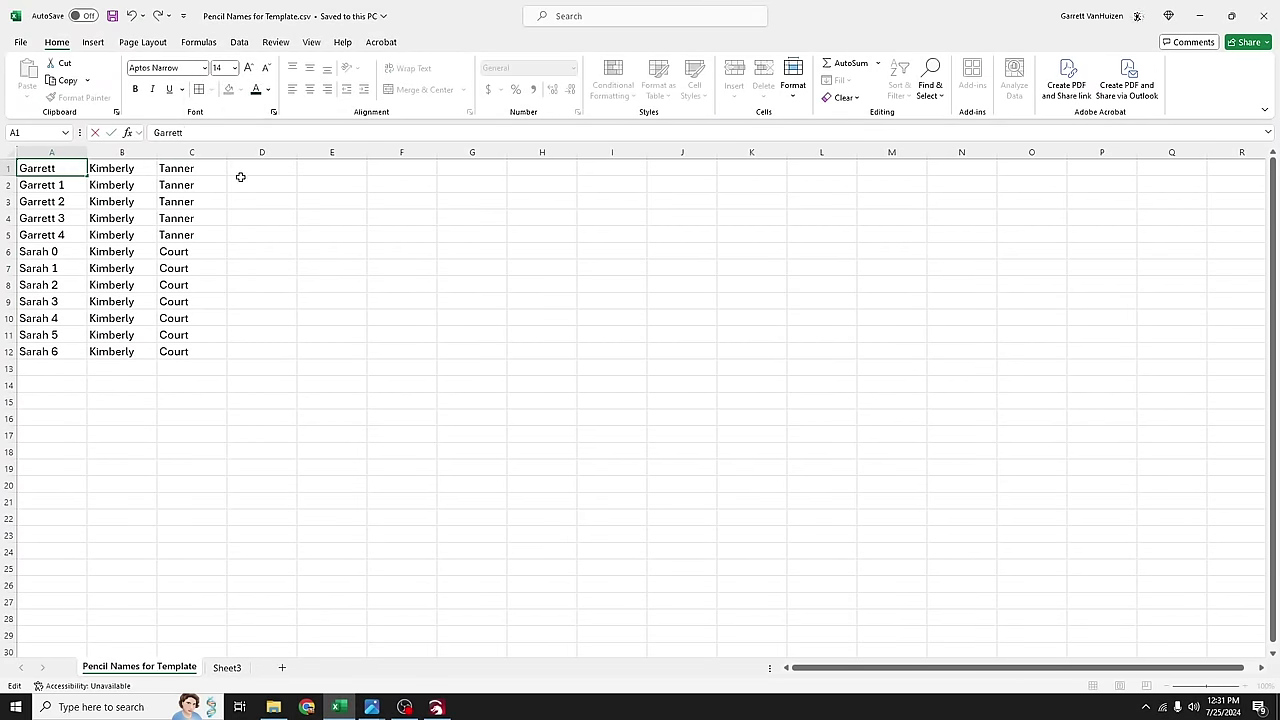
{"action": "left_click_drag", "start_coordinate": [68, 168], "coordinate": [217, 361]}
{"action": "left_click", "coordinate": [113, 16]}
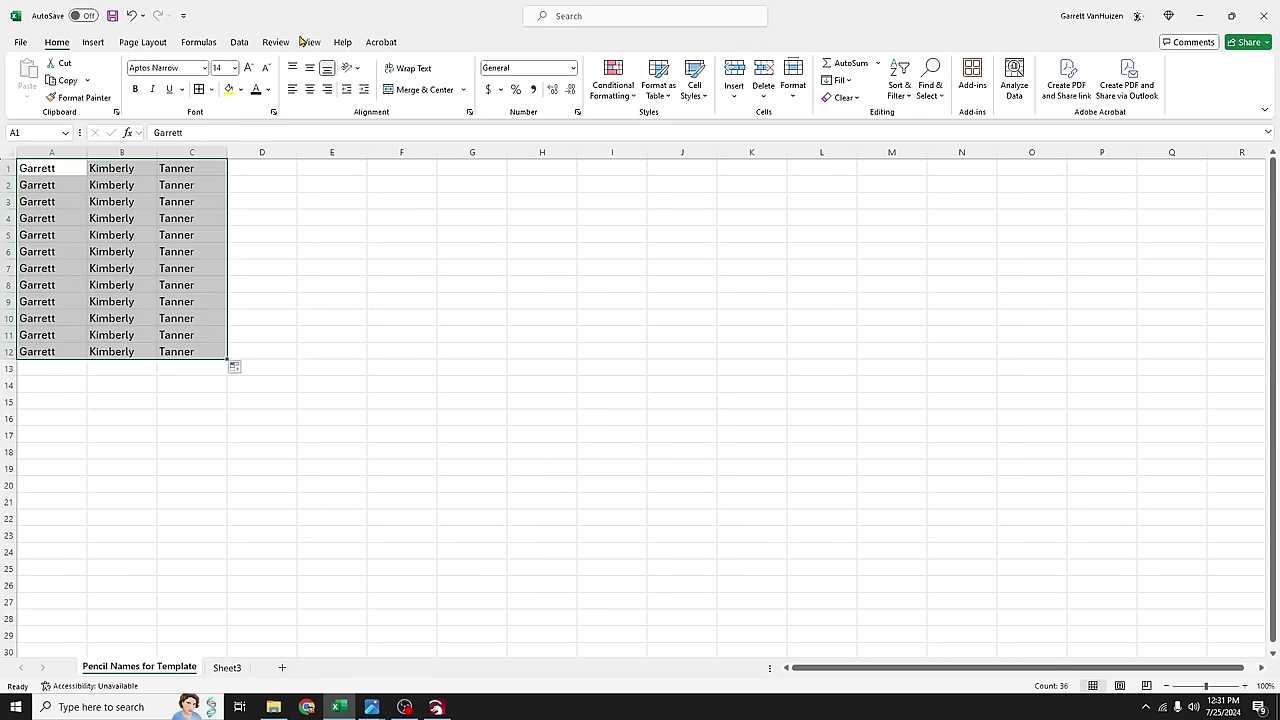
Step: Return to LightBurn, reload Pencil Names for Template.csv as the variable text source, and test the variable text
{"action": "left_click", "coordinate": [1204, 16]}
{"action": "left_click", "coordinate": [1188, 191]}
{"action": "double_click", "coordinate": [180, 109]}
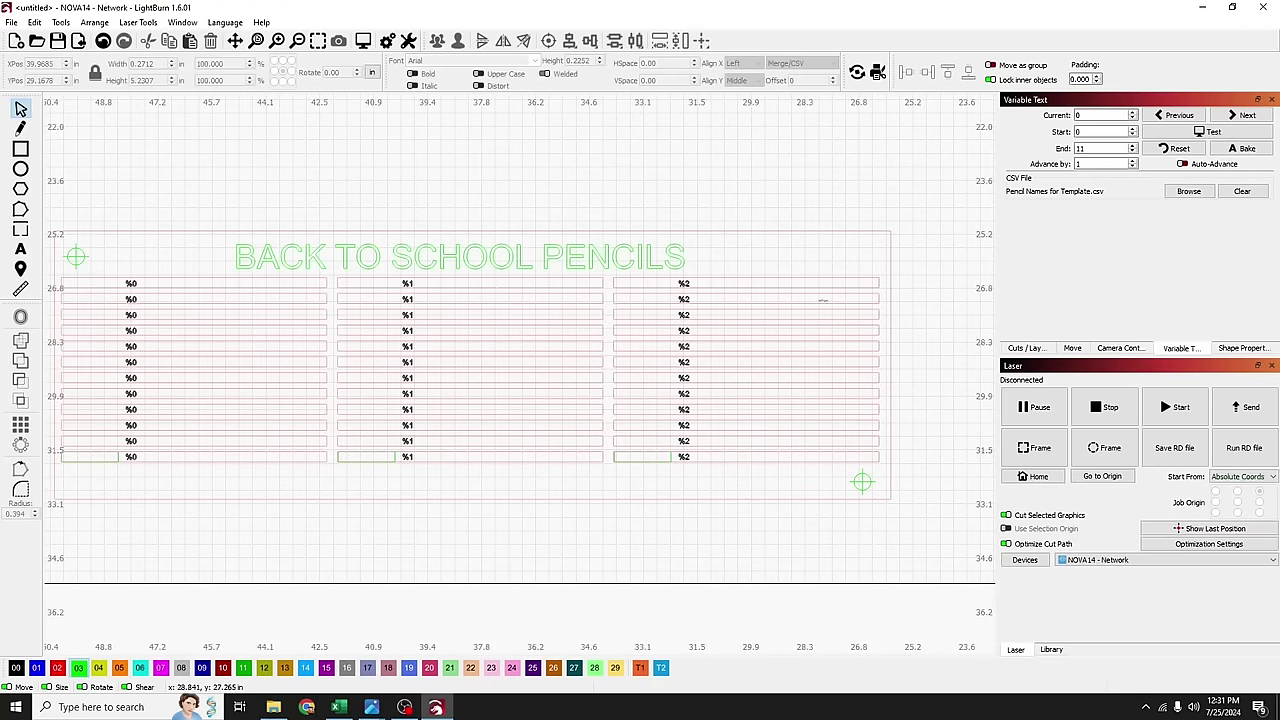
{"action": "left_click", "coordinate": [1208, 130]}
{"action": "left_click", "coordinate": [1208, 130]}
Step: Set the black text layer C00 to Fill mode with a speed of 600 mm/sec
{"action": "left_click", "coordinate": [1030, 349]}
{"action": "left_click", "coordinate": [1108, 168]}
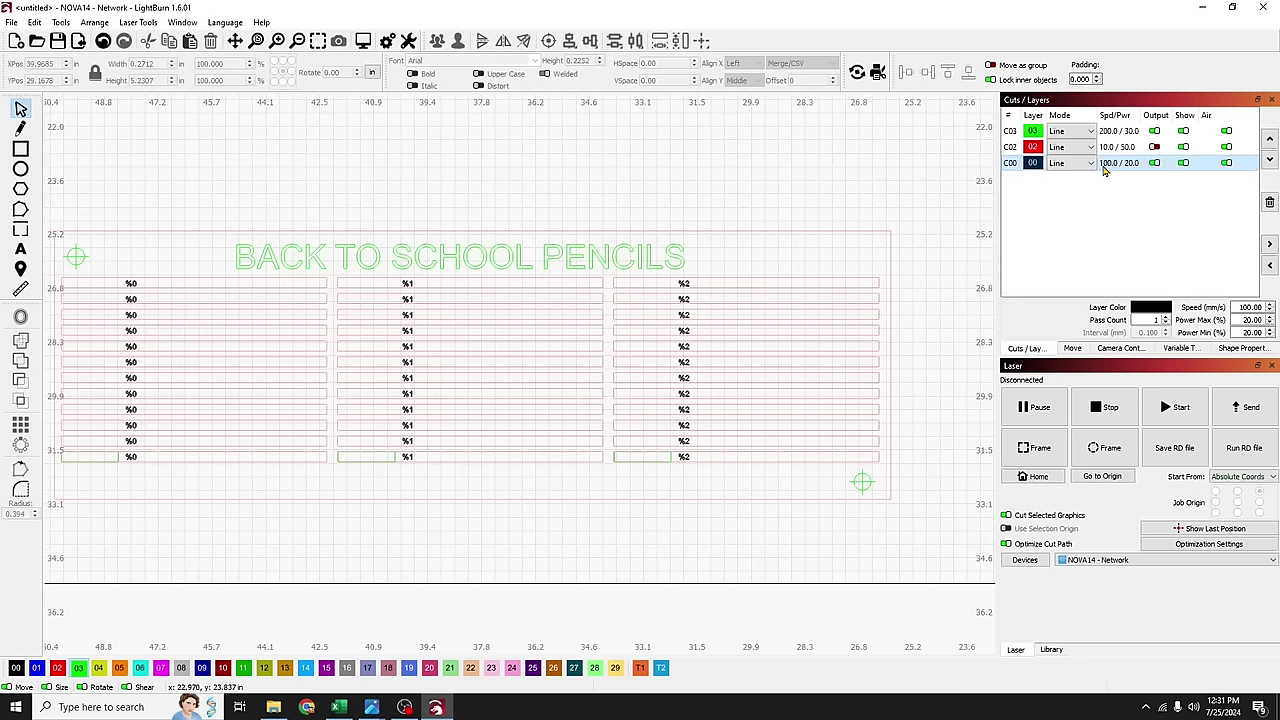
{"action": "double_click", "coordinate": [1108, 168]}
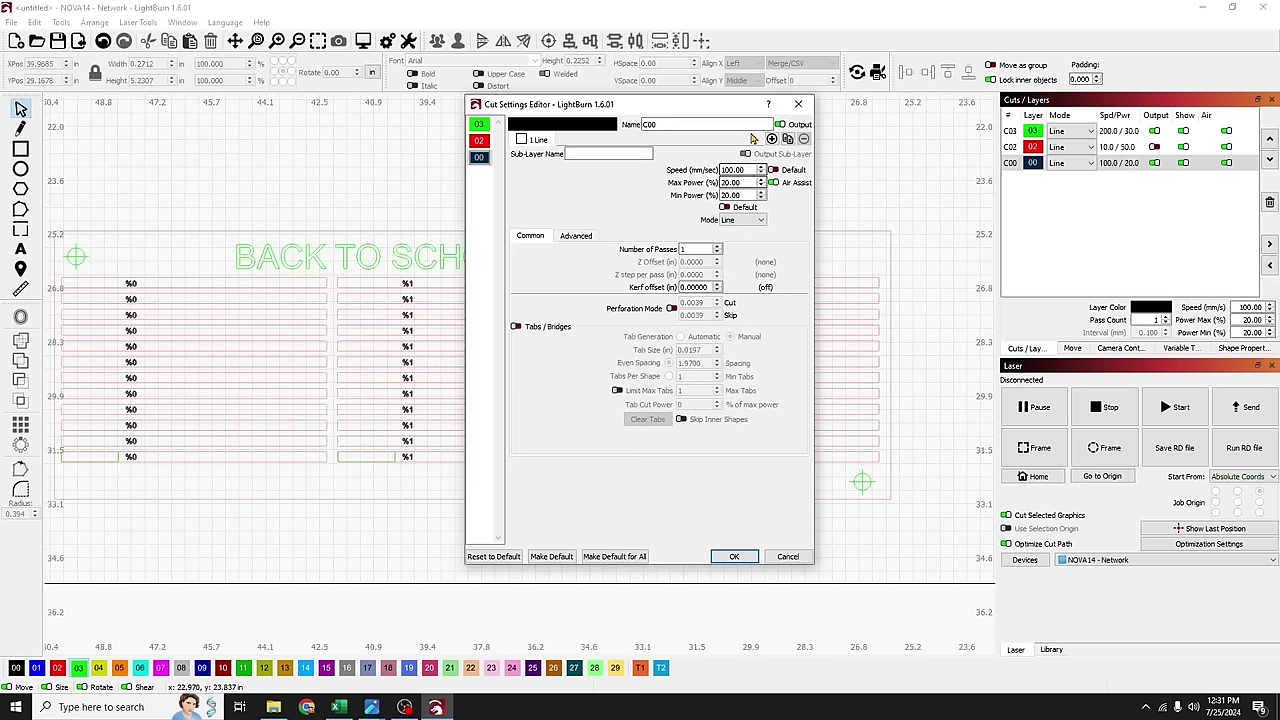
{"action": "left_click", "coordinate": [756, 220]}
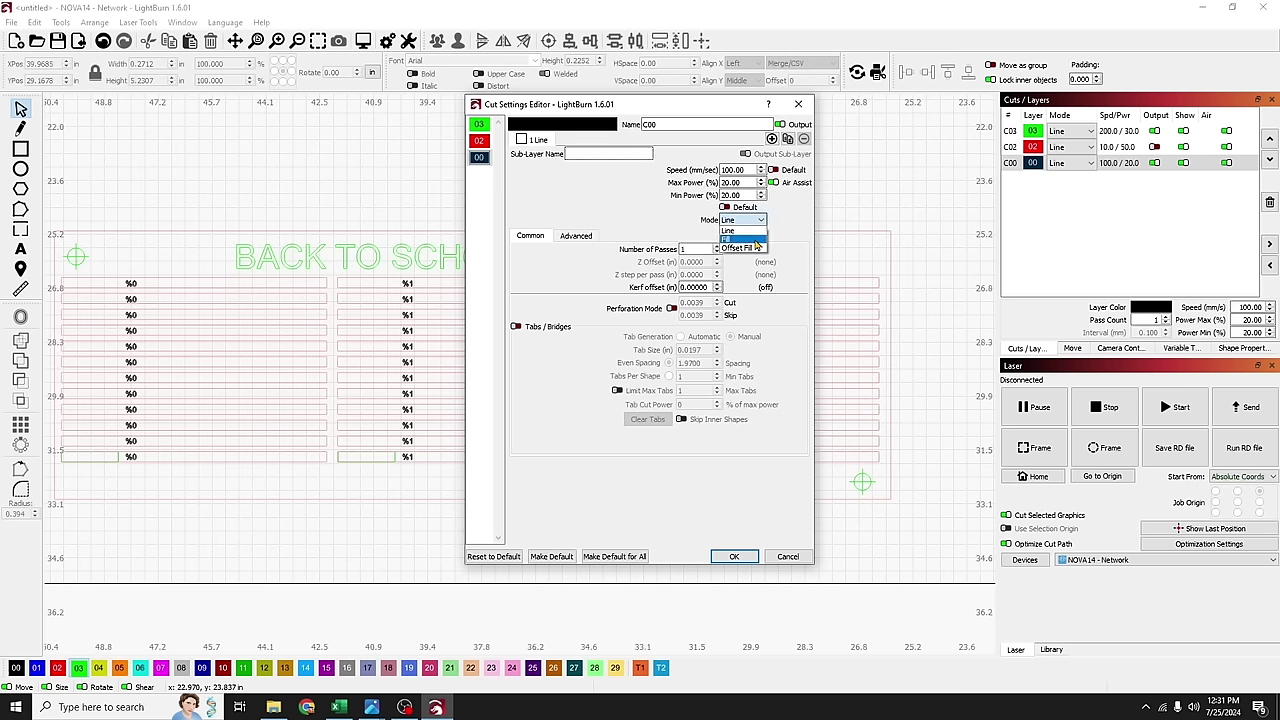
{"action": "left_click", "coordinate": [727, 239]}
{"action": "left_click_drag", "start_coordinate": [766, 171], "coordinate": [677, 178]}
{"action": "type", "text": "600"}
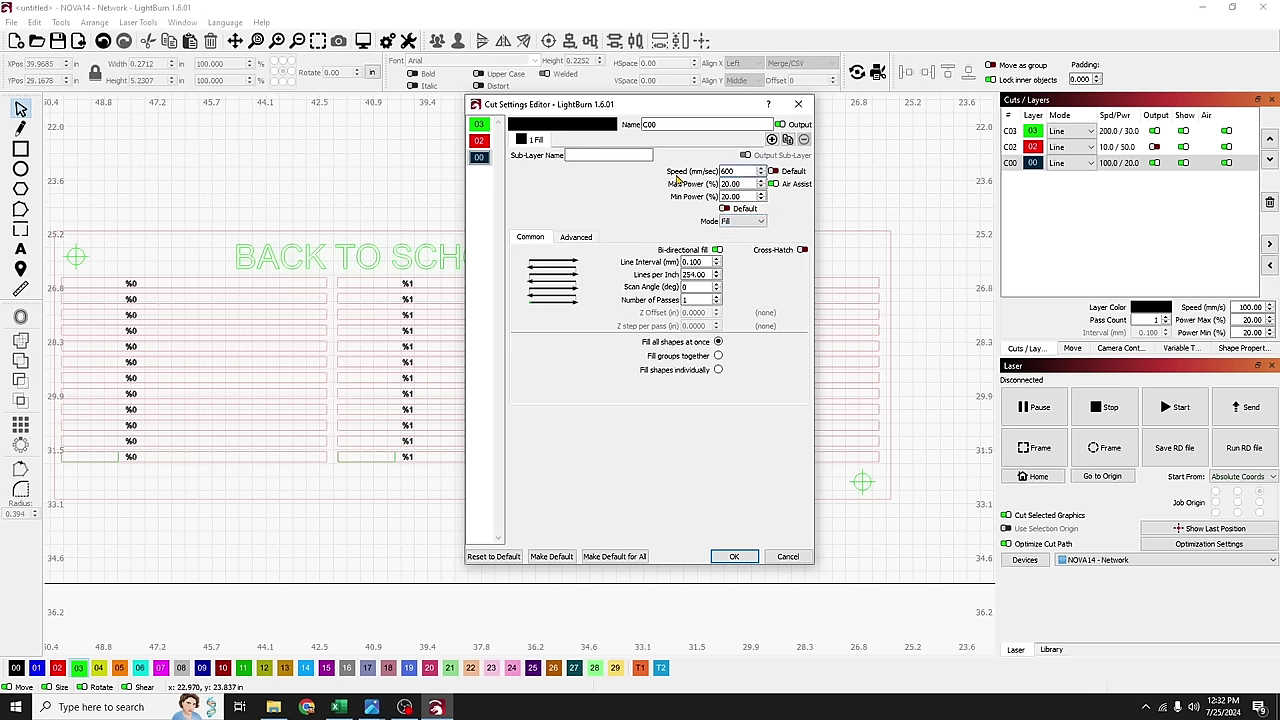
Step: Set layer C00's maximum and minimum power to 50%, and turn off output for the green layer C03
{"action": "left_click_drag", "start_coordinate": [720, 185], "coordinate": [766, 185]}
{"action": "type", "text": "50"}
{"action": "key", "text": "Tab"}
{"action": "type", "text": "50"}
{"action": "key", "text": "Return"}
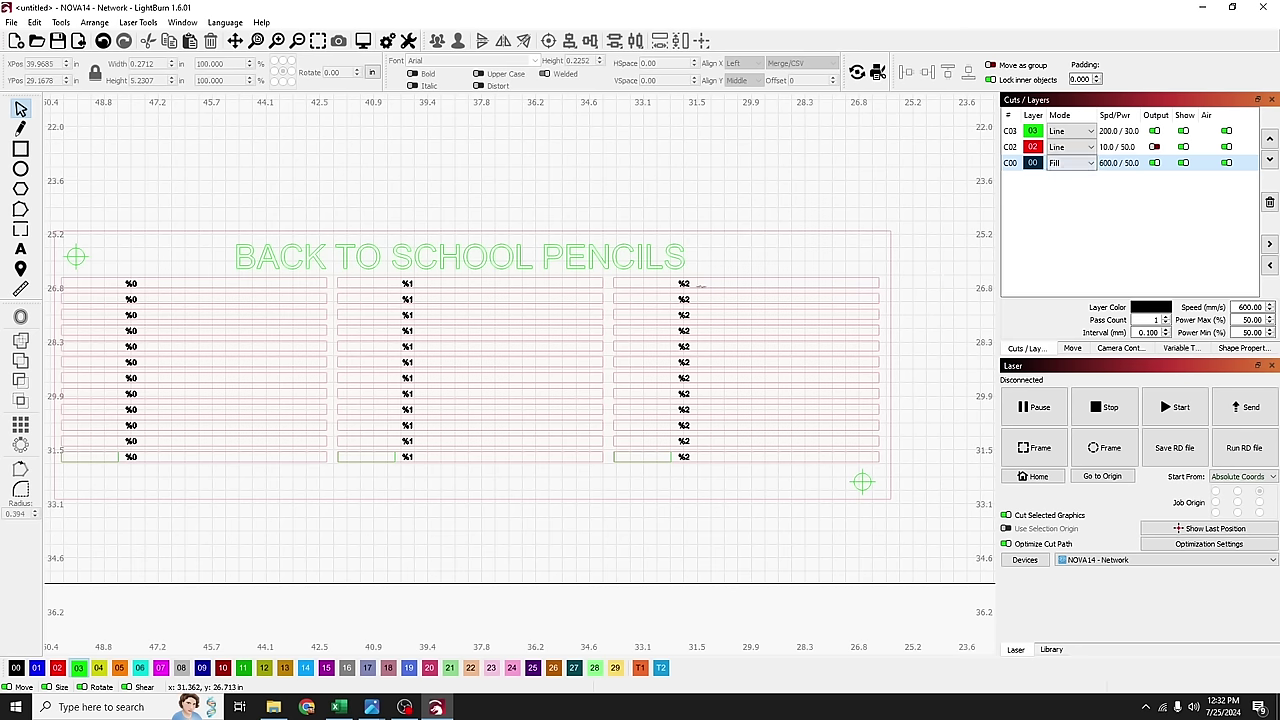
{"action": "left_click", "coordinate": [1154, 132]}
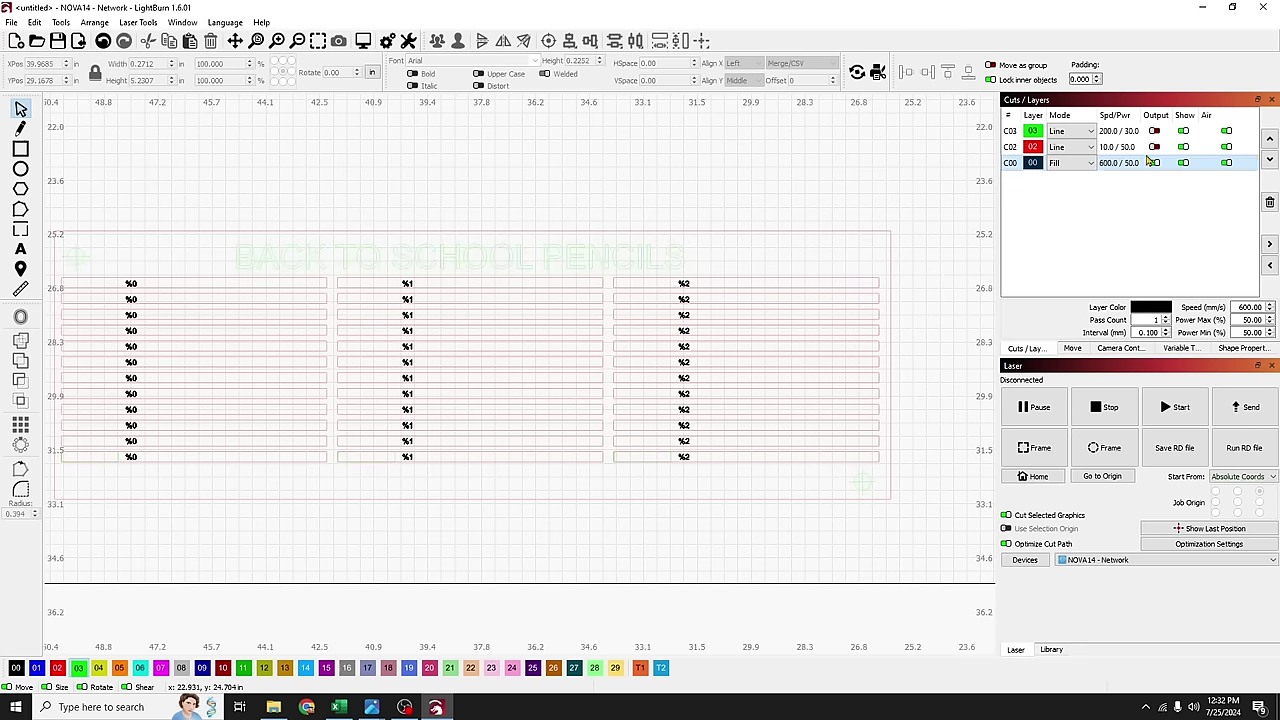
{"action": "left_click_drag", "start_coordinate": [435, 530], "coordinate": [520, 581]}
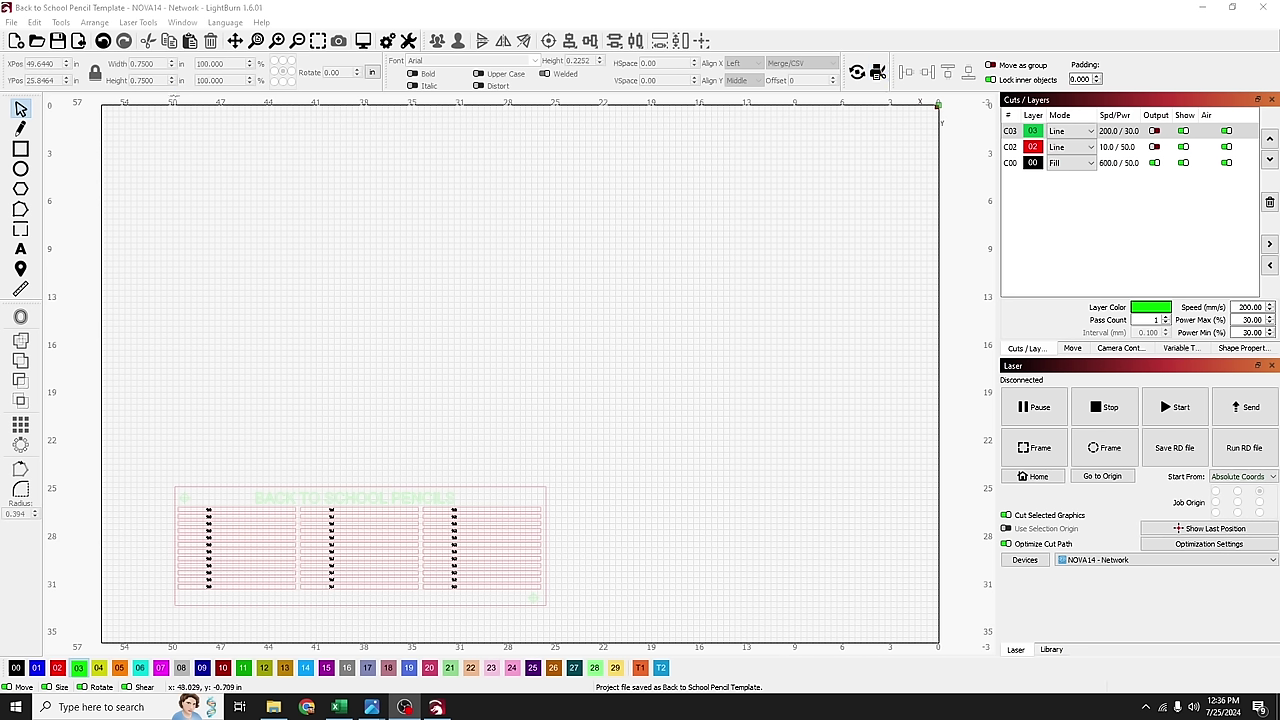
Step: Open the Print and Cut Wizard for aligning the pencil jig to its target marks
{"action": "left_click", "coordinate": [138, 22]}
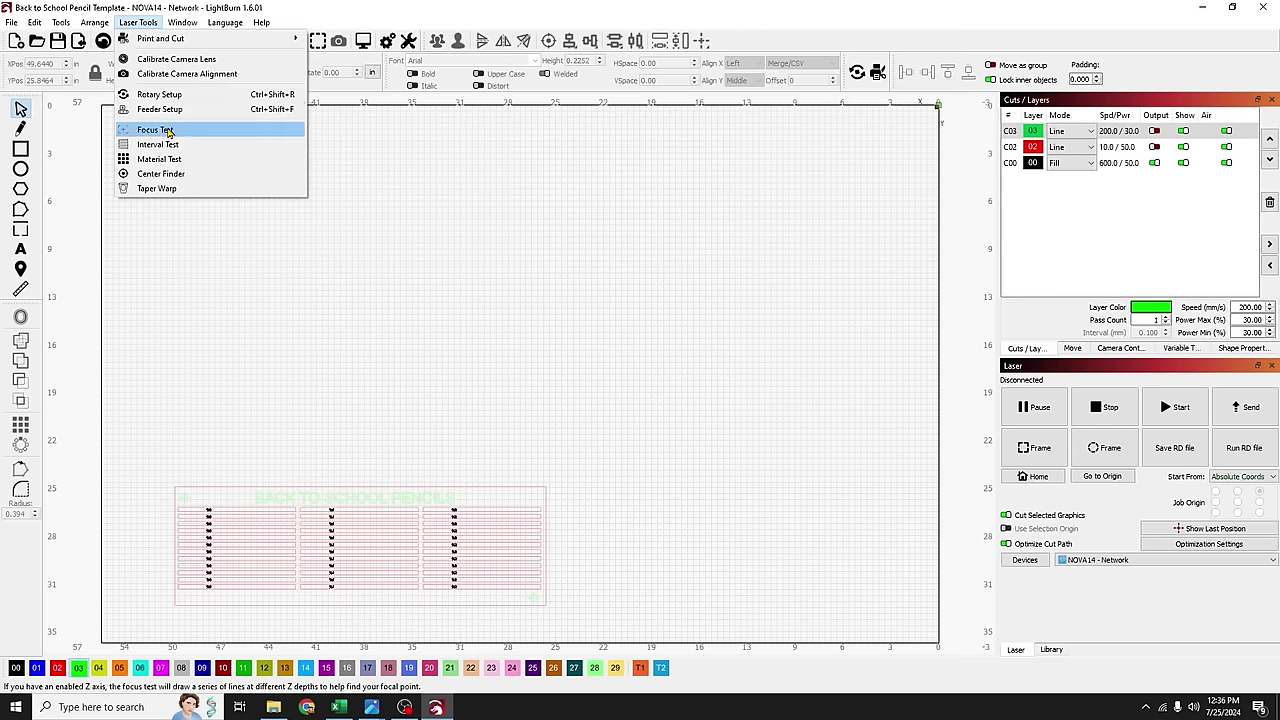
{"action": "mouse_move", "coordinate": [186, 40]}
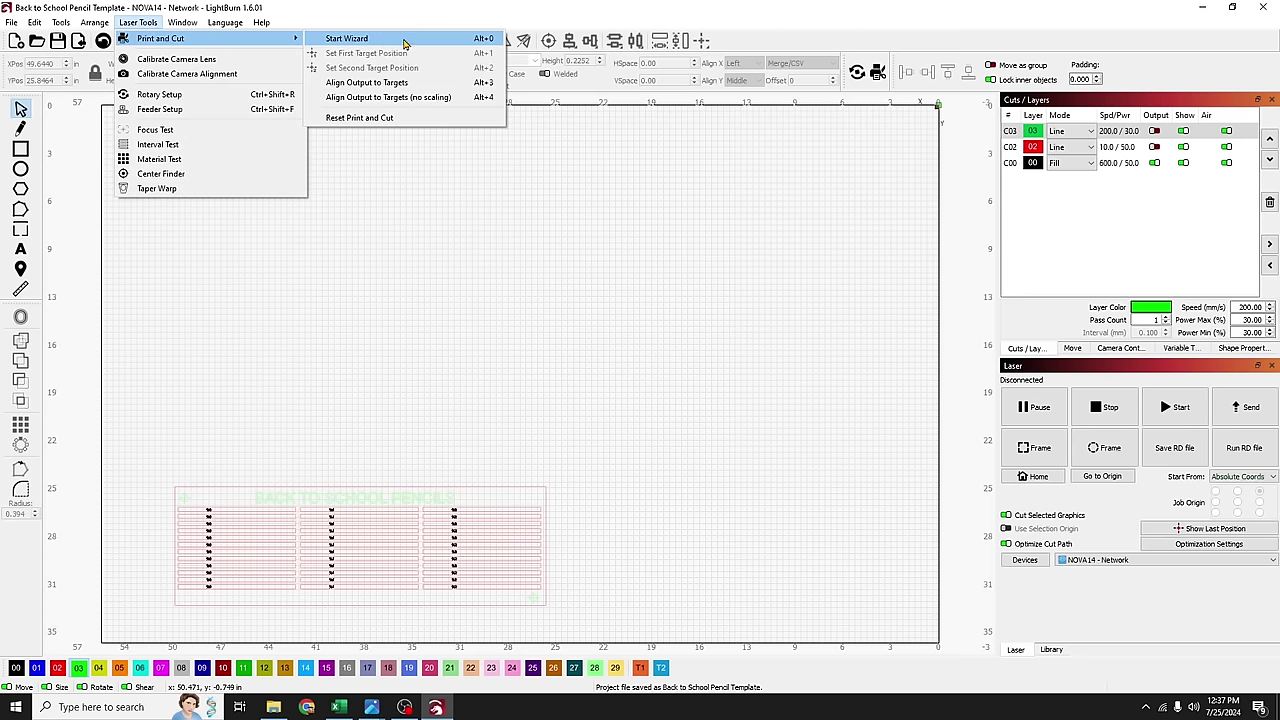
{"action": "left_click", "coordinate": [345, 455]}
{"action": "scroll", "coordinate": [254, 620], "scroll_direction": "up", "scroll_amount": 3}
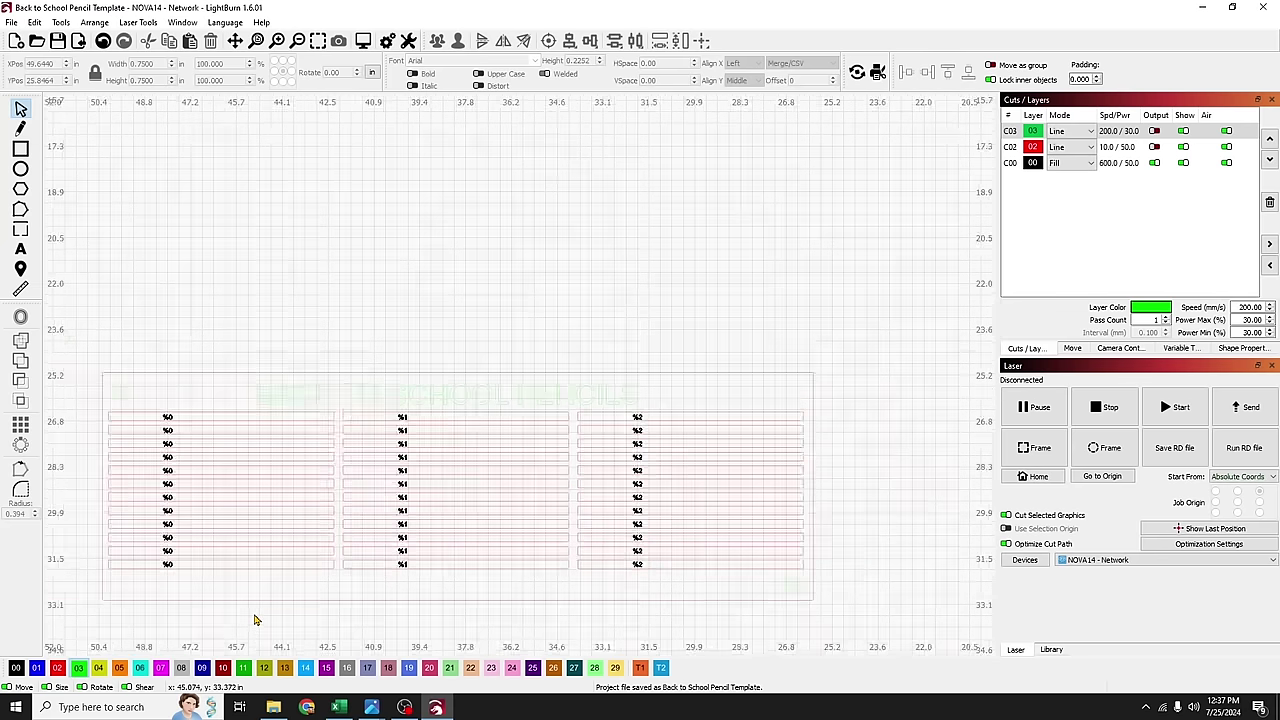
{"action": "scroll", "coordinate": [254, 620], "scroll_direction": "up", "scroll_amount": 1}
{"action": "left_click_drag", "start_coordinate": [266, 617], "coordinate": [308, 542]}
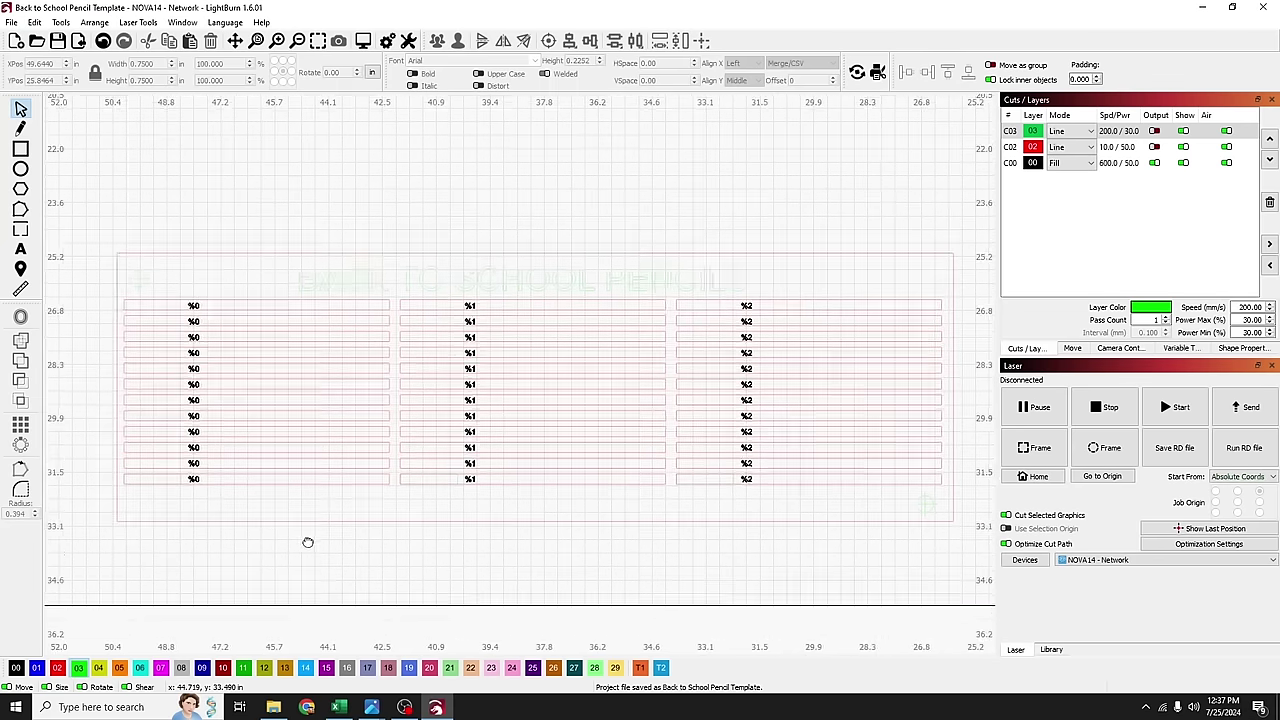
{"action": "scroll", "coordinate": [308, 542], "scroll_direction": "up", "scroll_amount": 1}
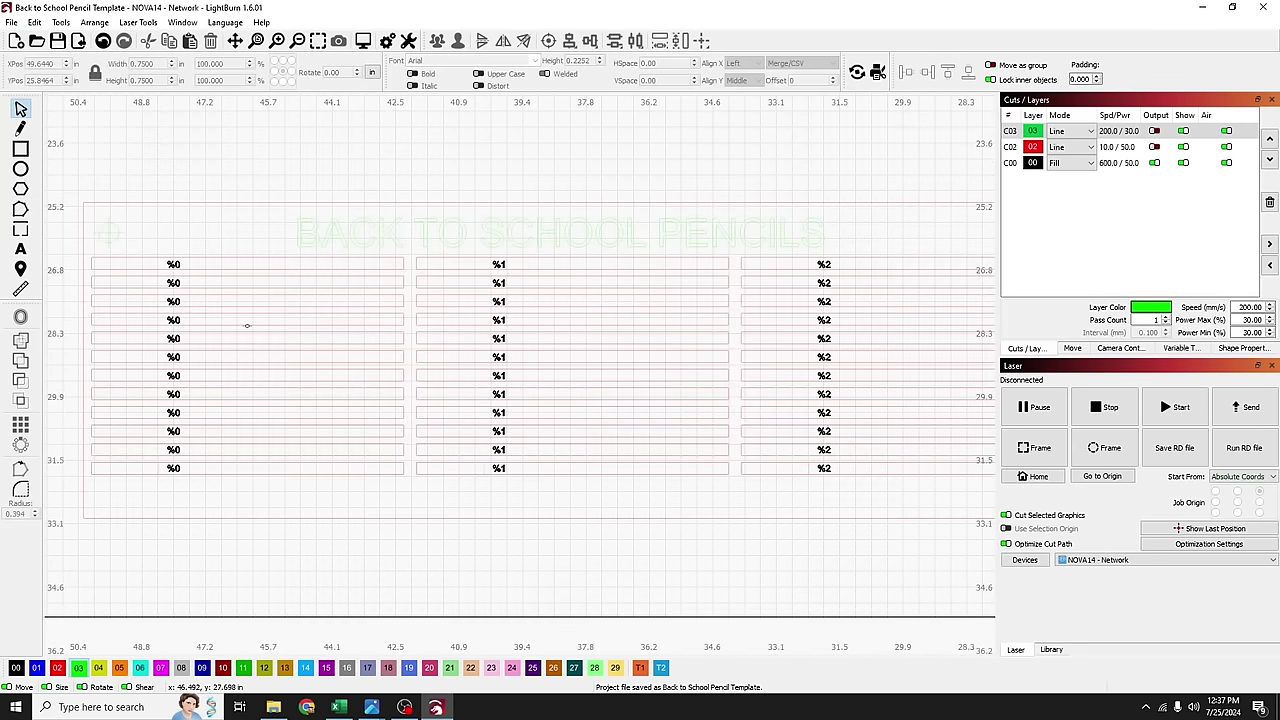
{"action": "scroll", "coordinate": [247, 325], "scroll_direction": "down", "scroll_amount": 1}
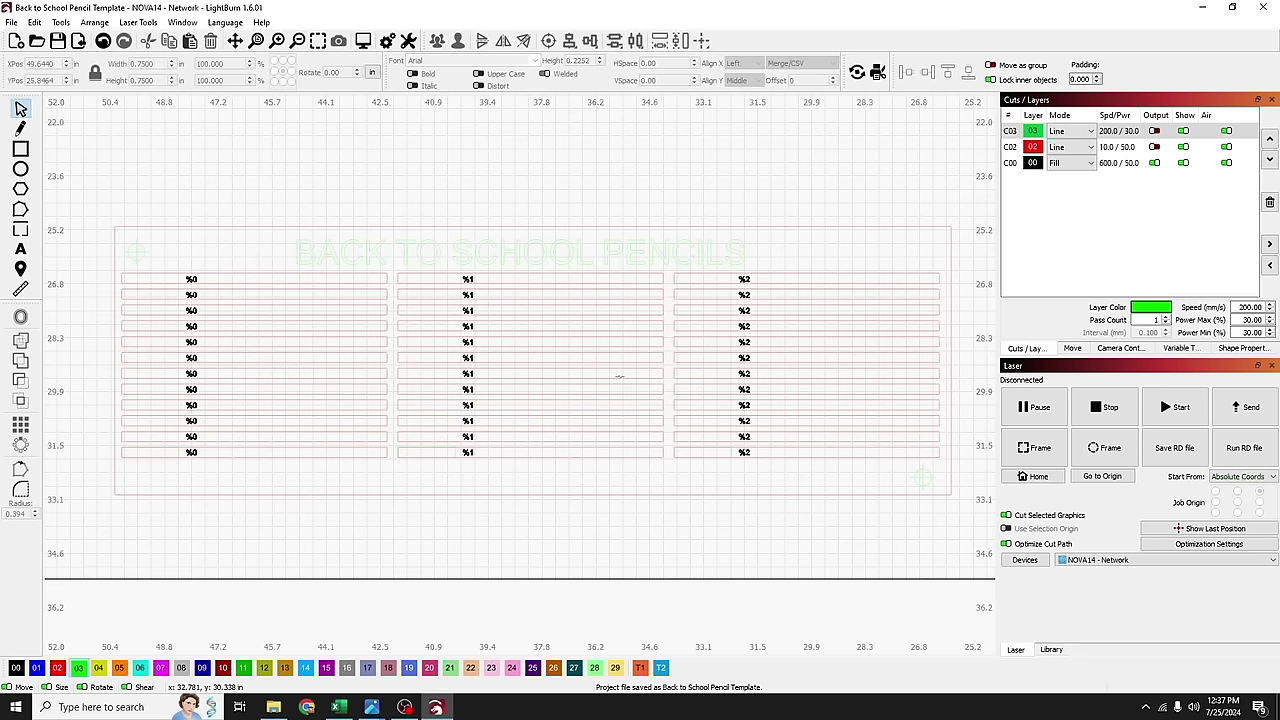
{"action": "left_click", "coordinate": [878, 73]}
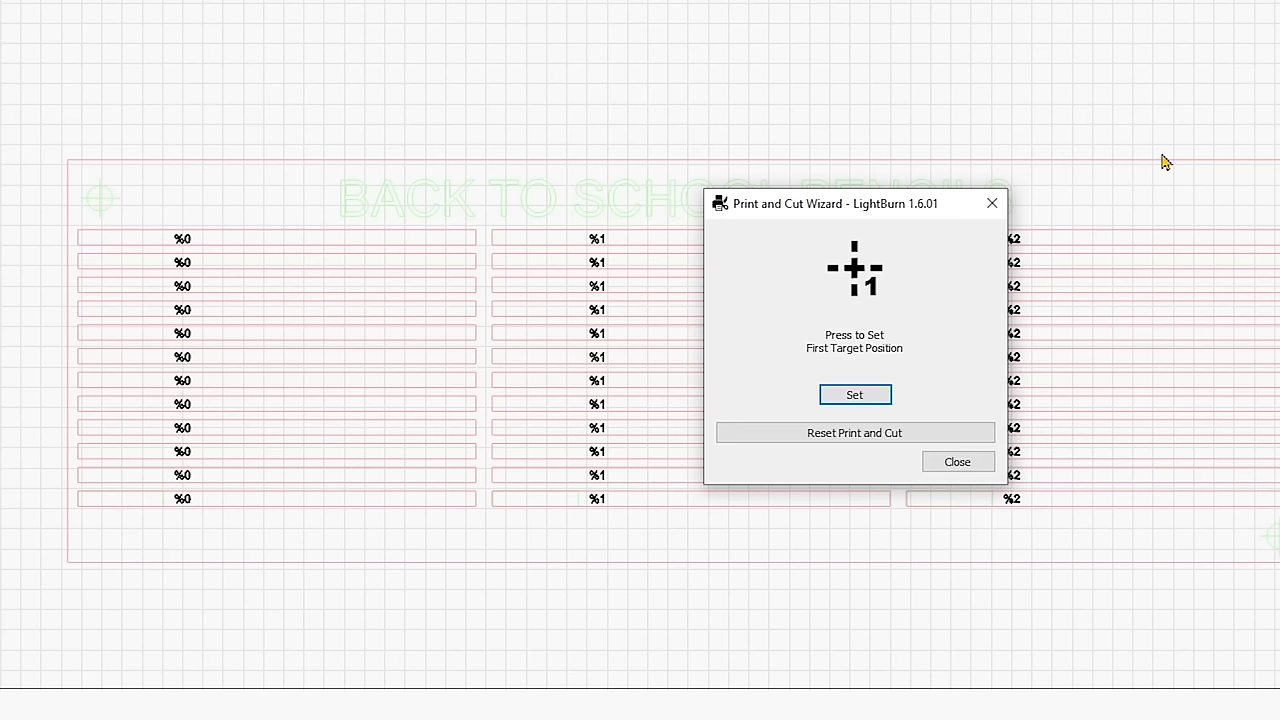